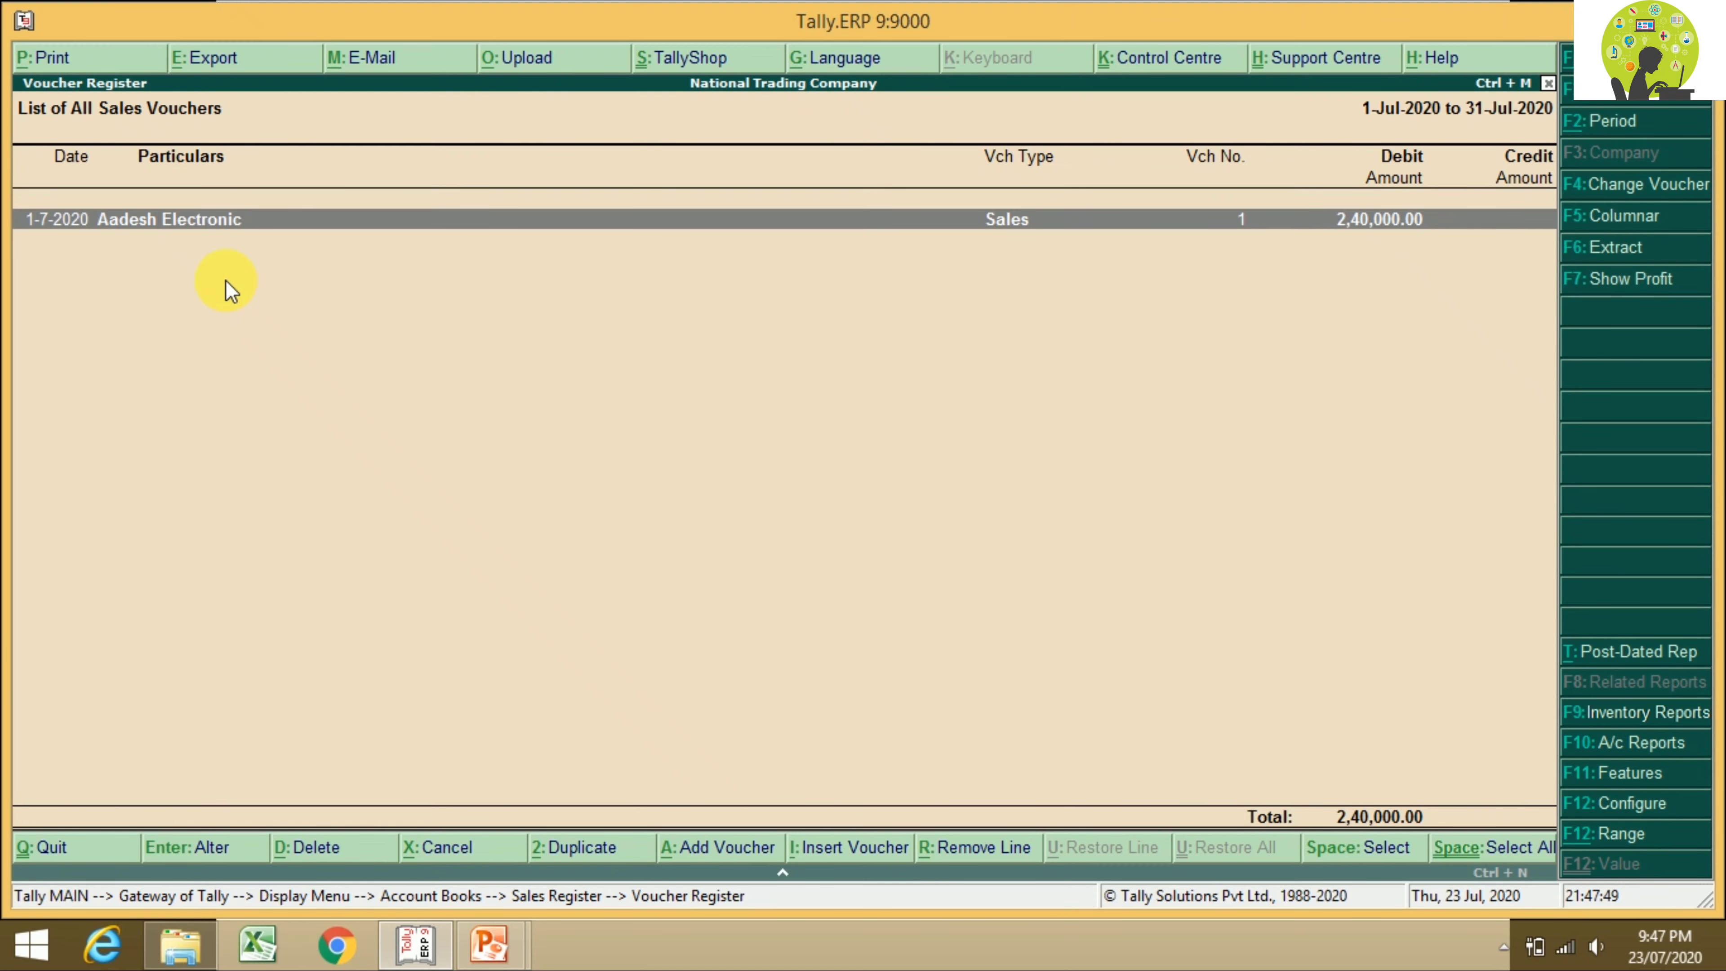
Step: Open the Aadesh Electronic sales voucher for alteration and bring up its Voucher Printing settings
key("Return")
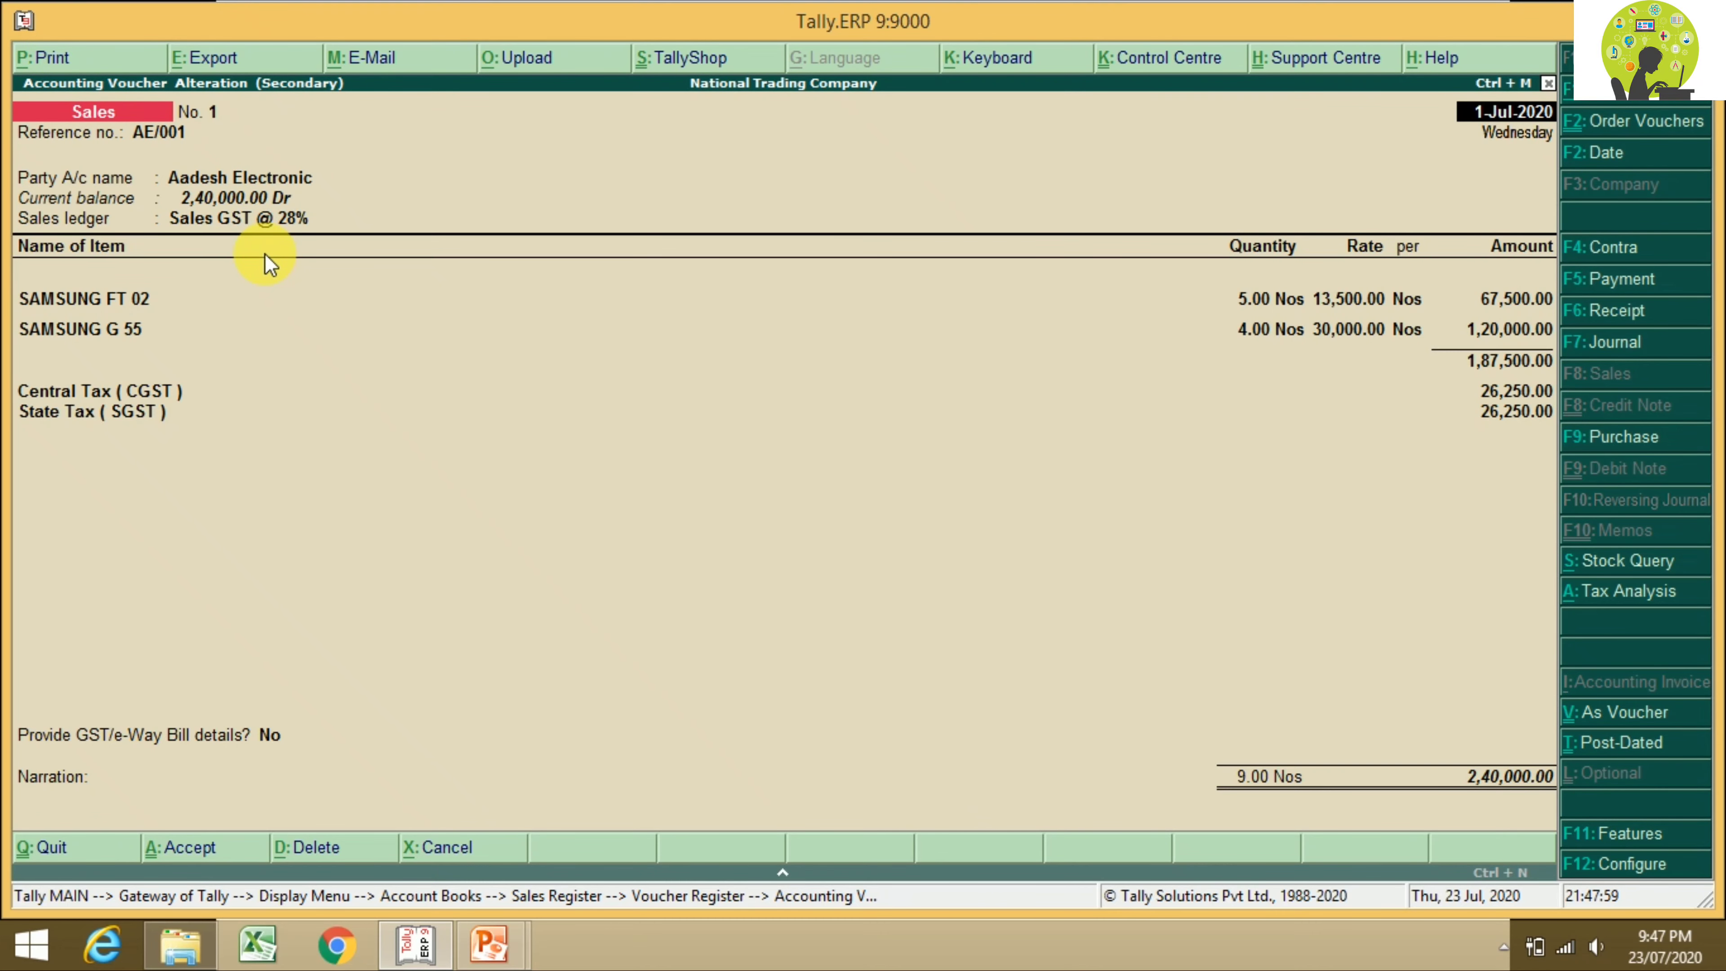
key("alt+p")
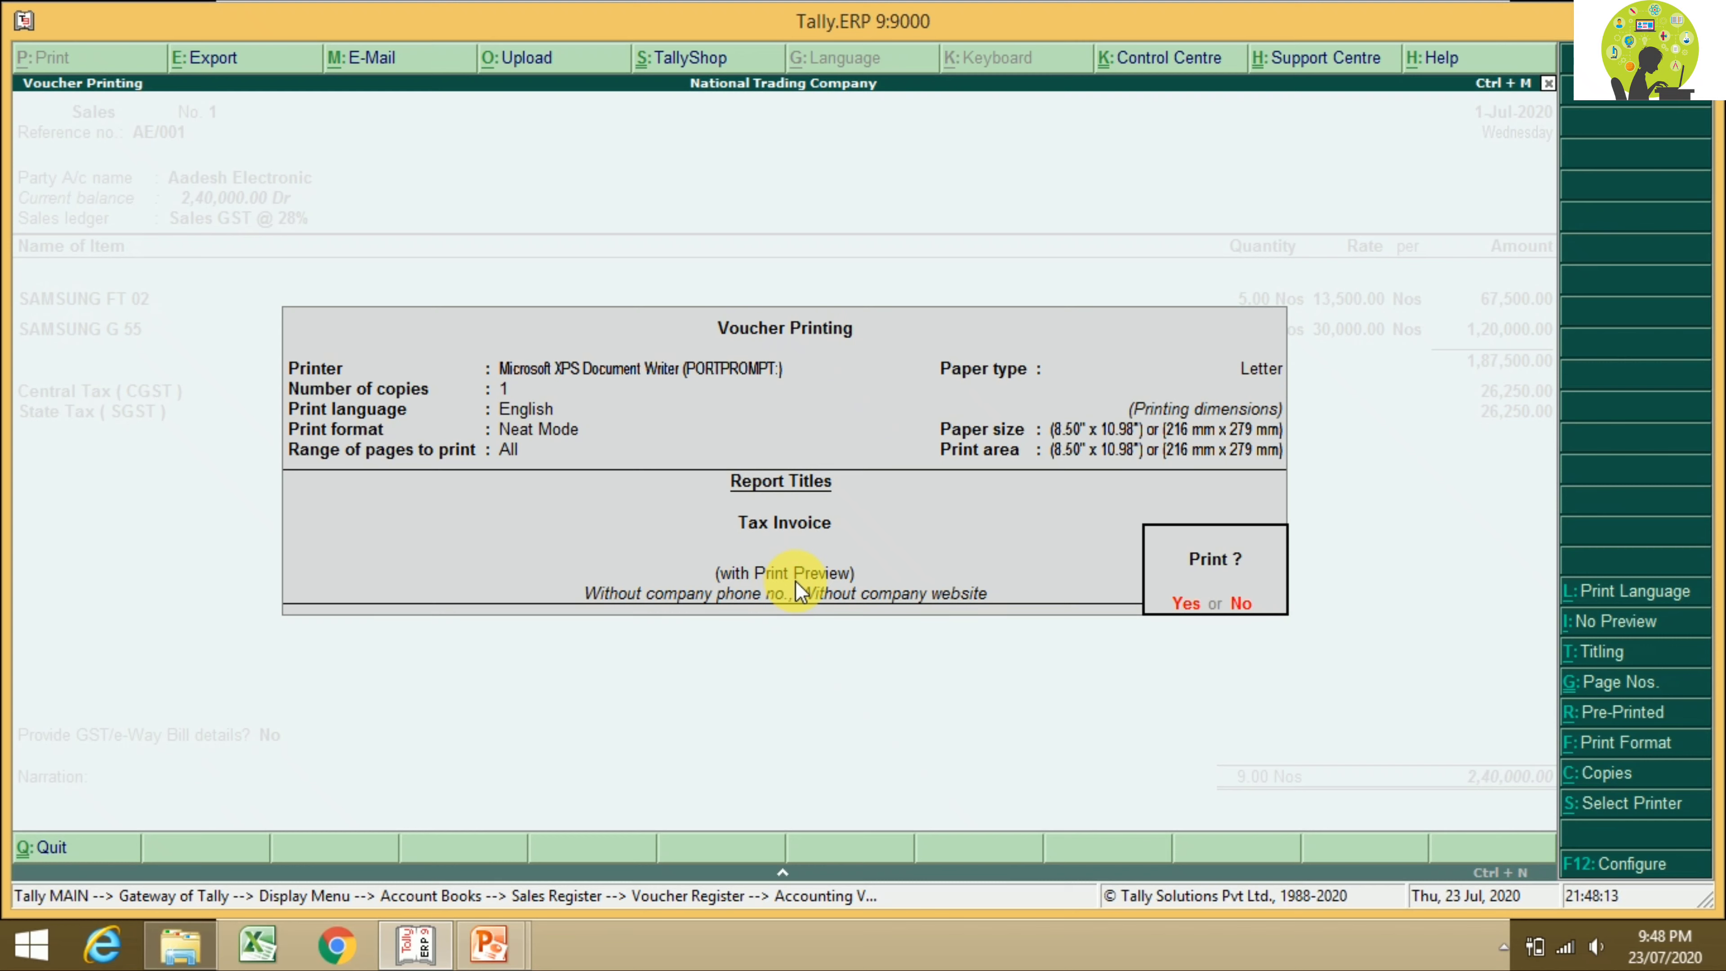
Step: Leave With Preview on and preview the one-page Tax Invoice totalling 2,40,000.00
left_click(1602, 629)
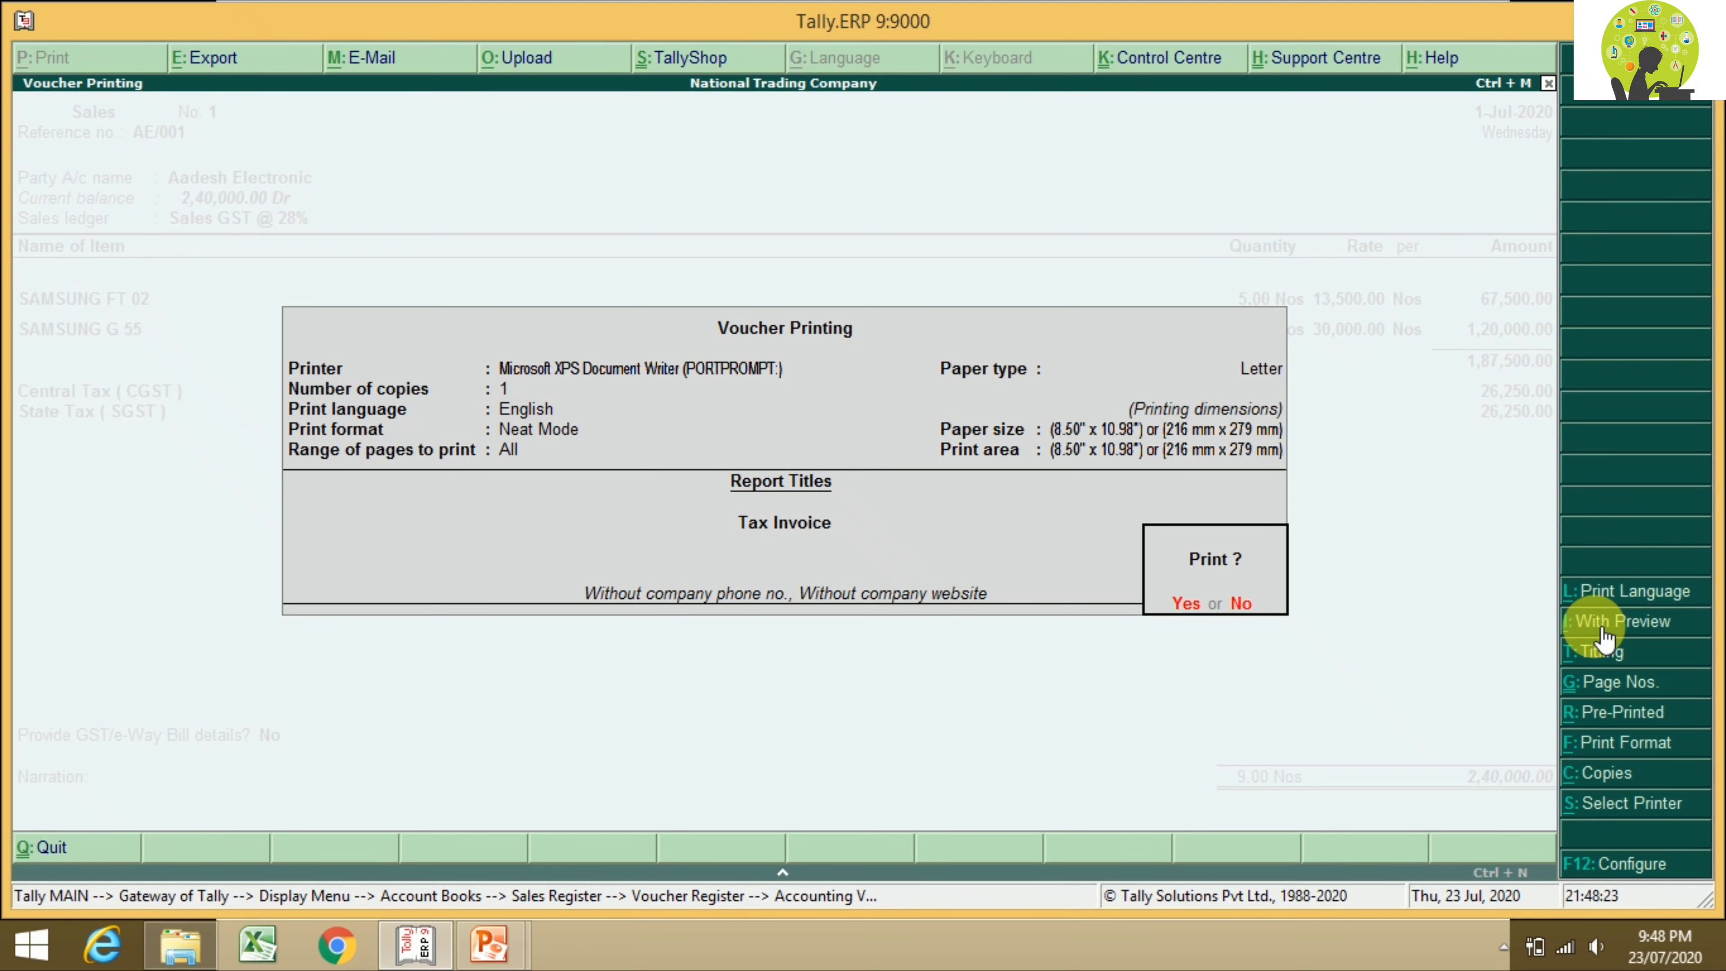
left_click(1605, 628)
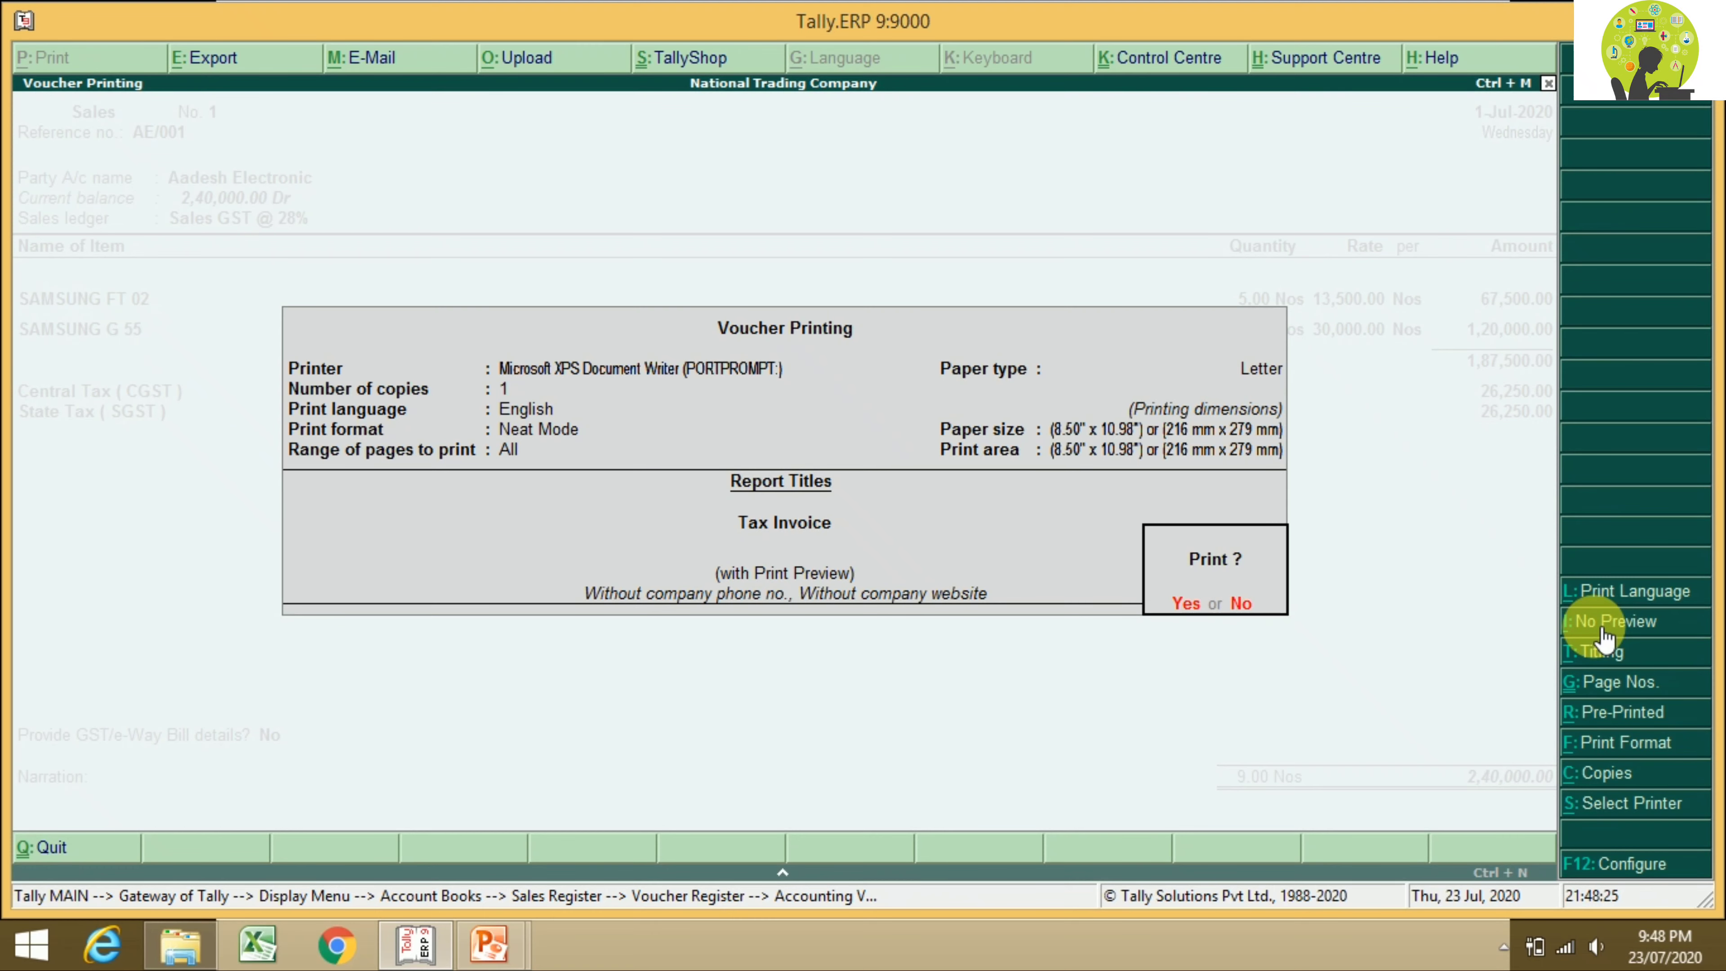
key("Return")
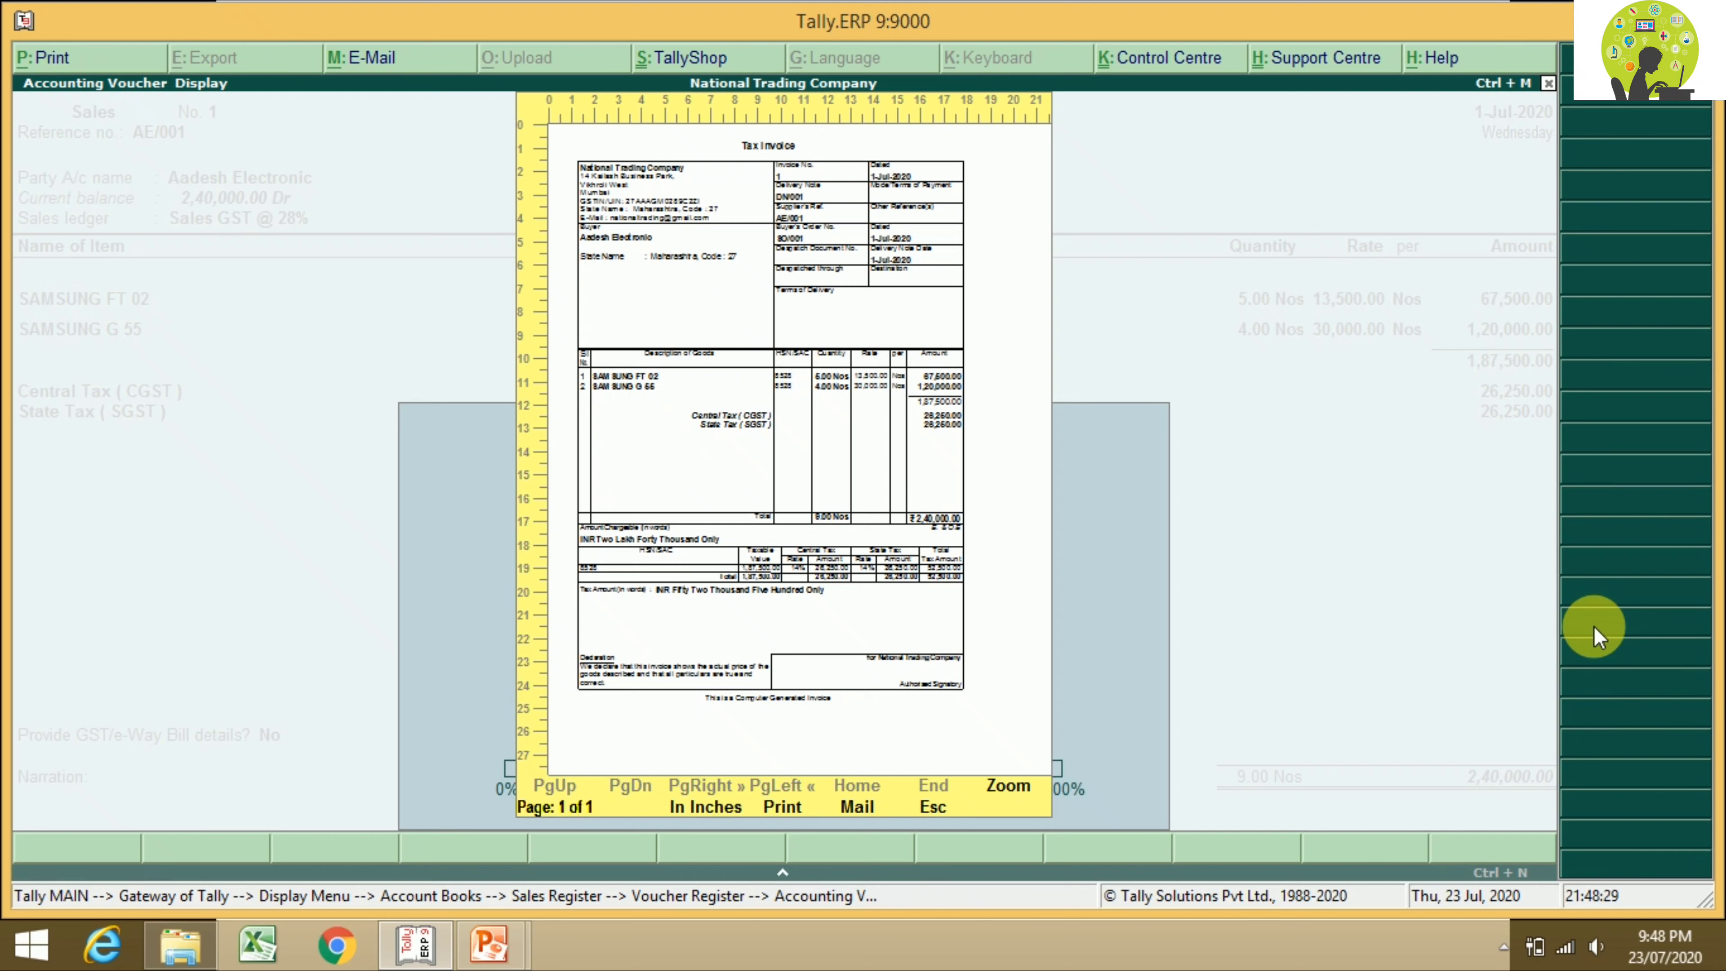
Step: Zoom in on the Tax Invoice preview, zoom back out, then close the preview
left_click(1008, 786)
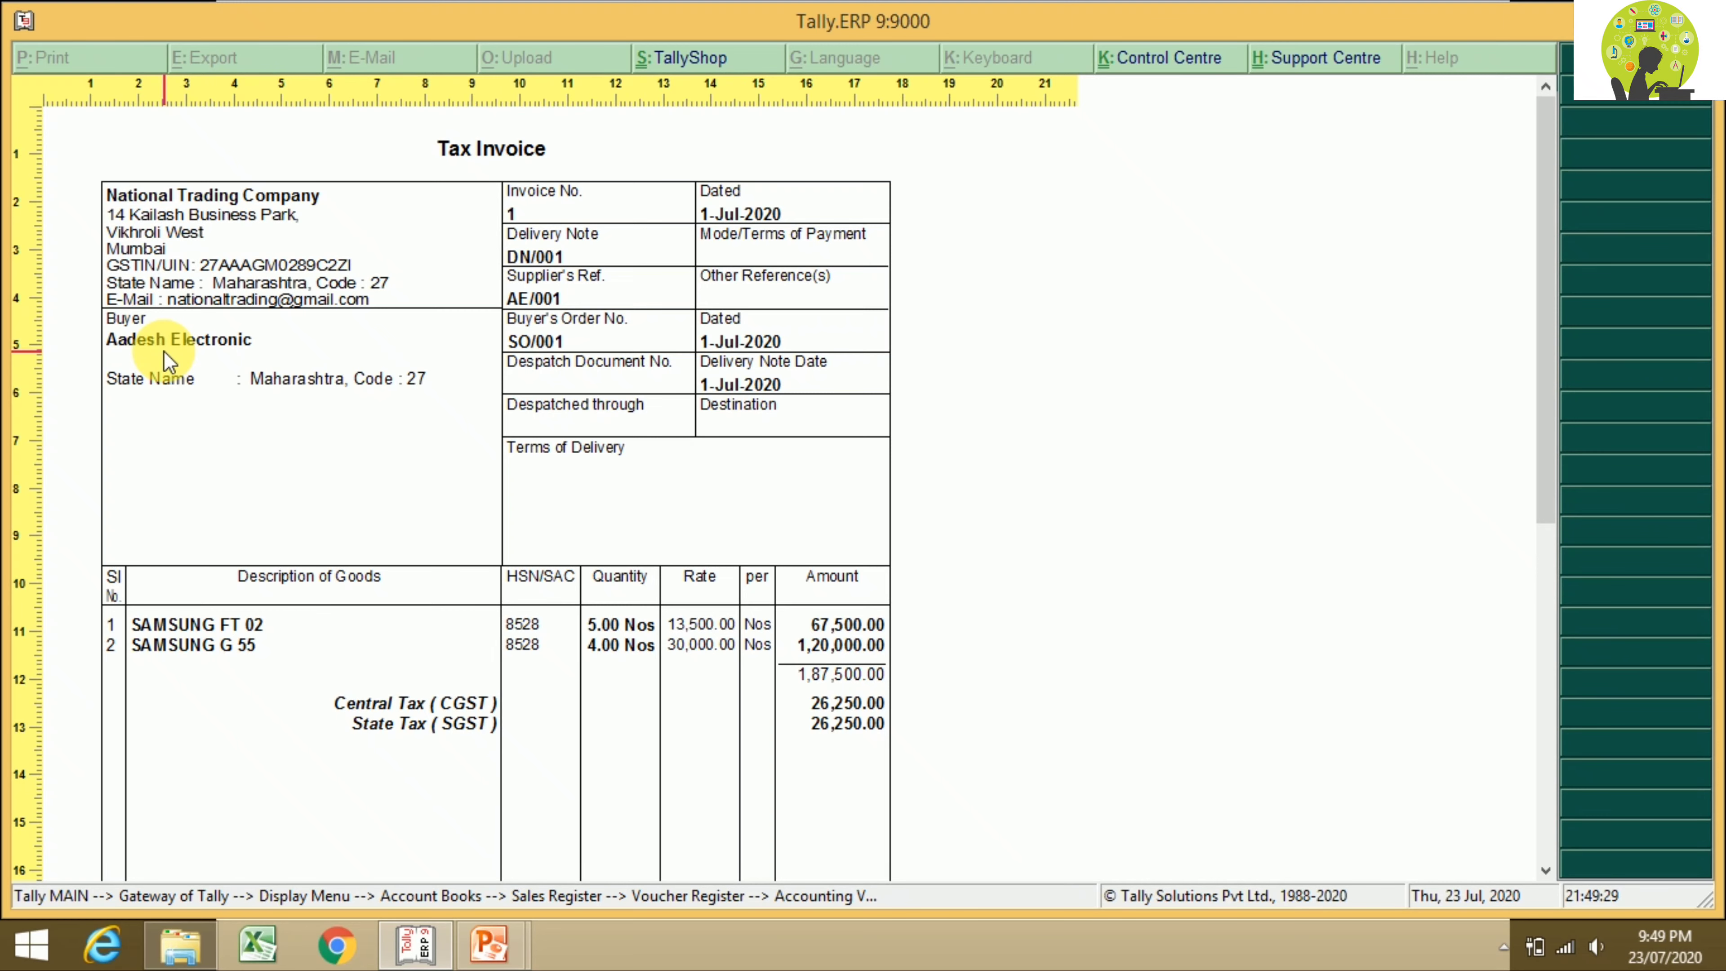
key("alt+z")
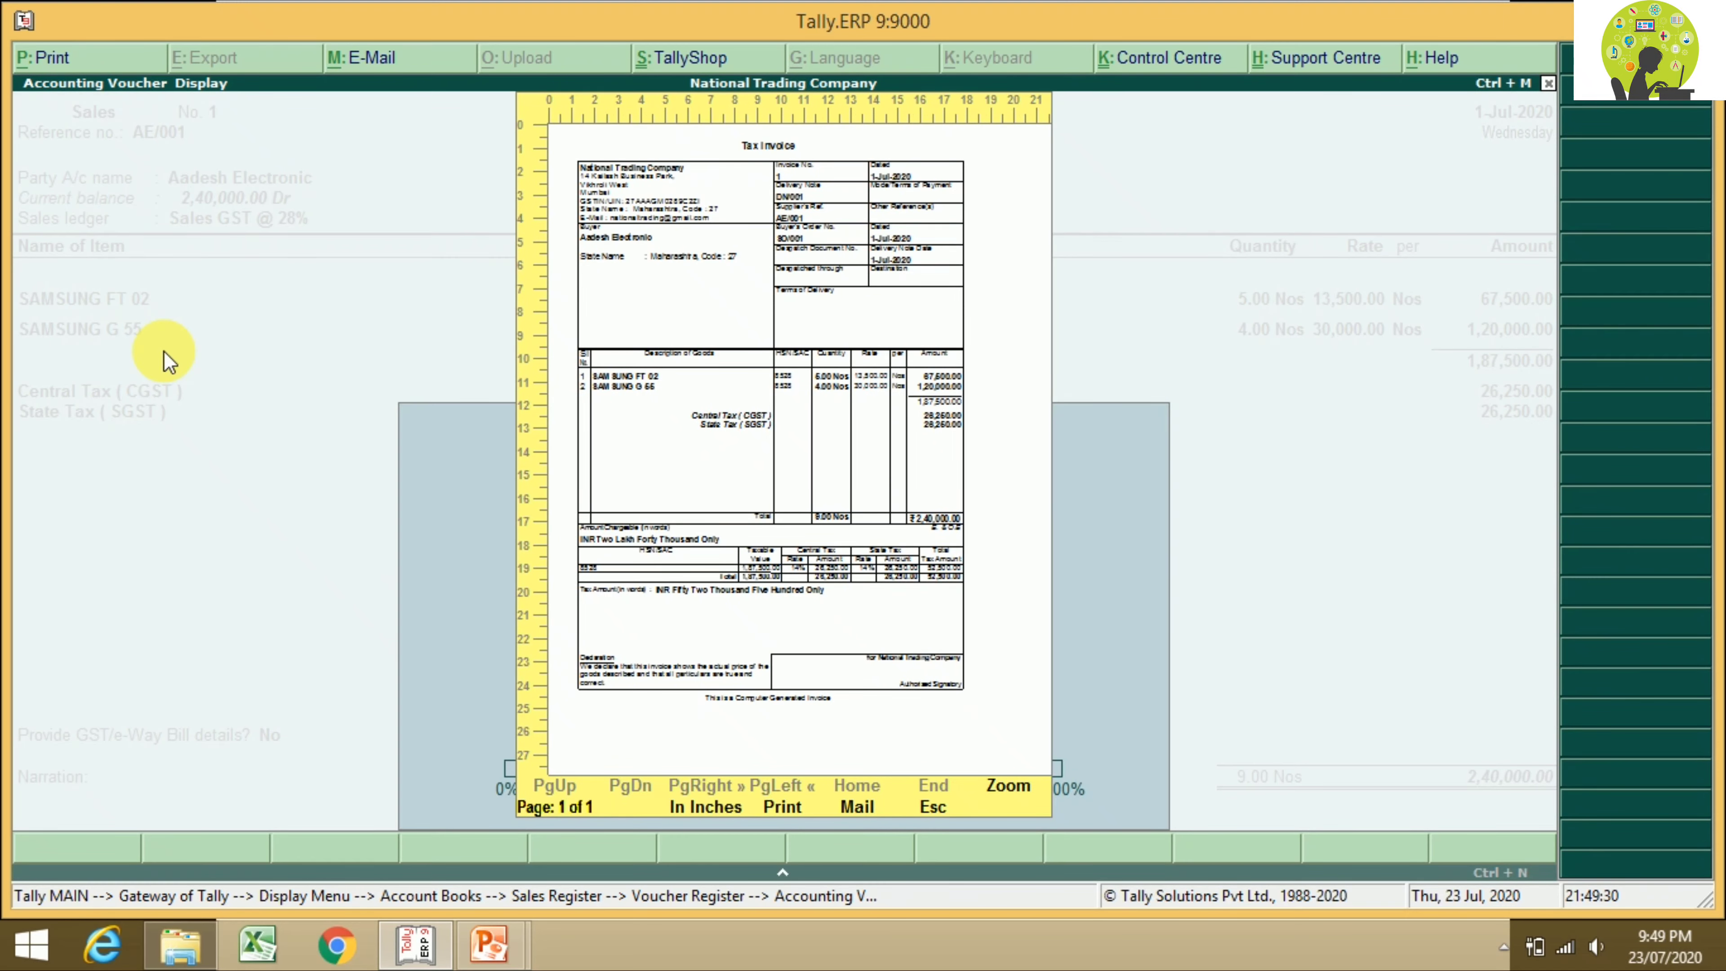
key("Escape")
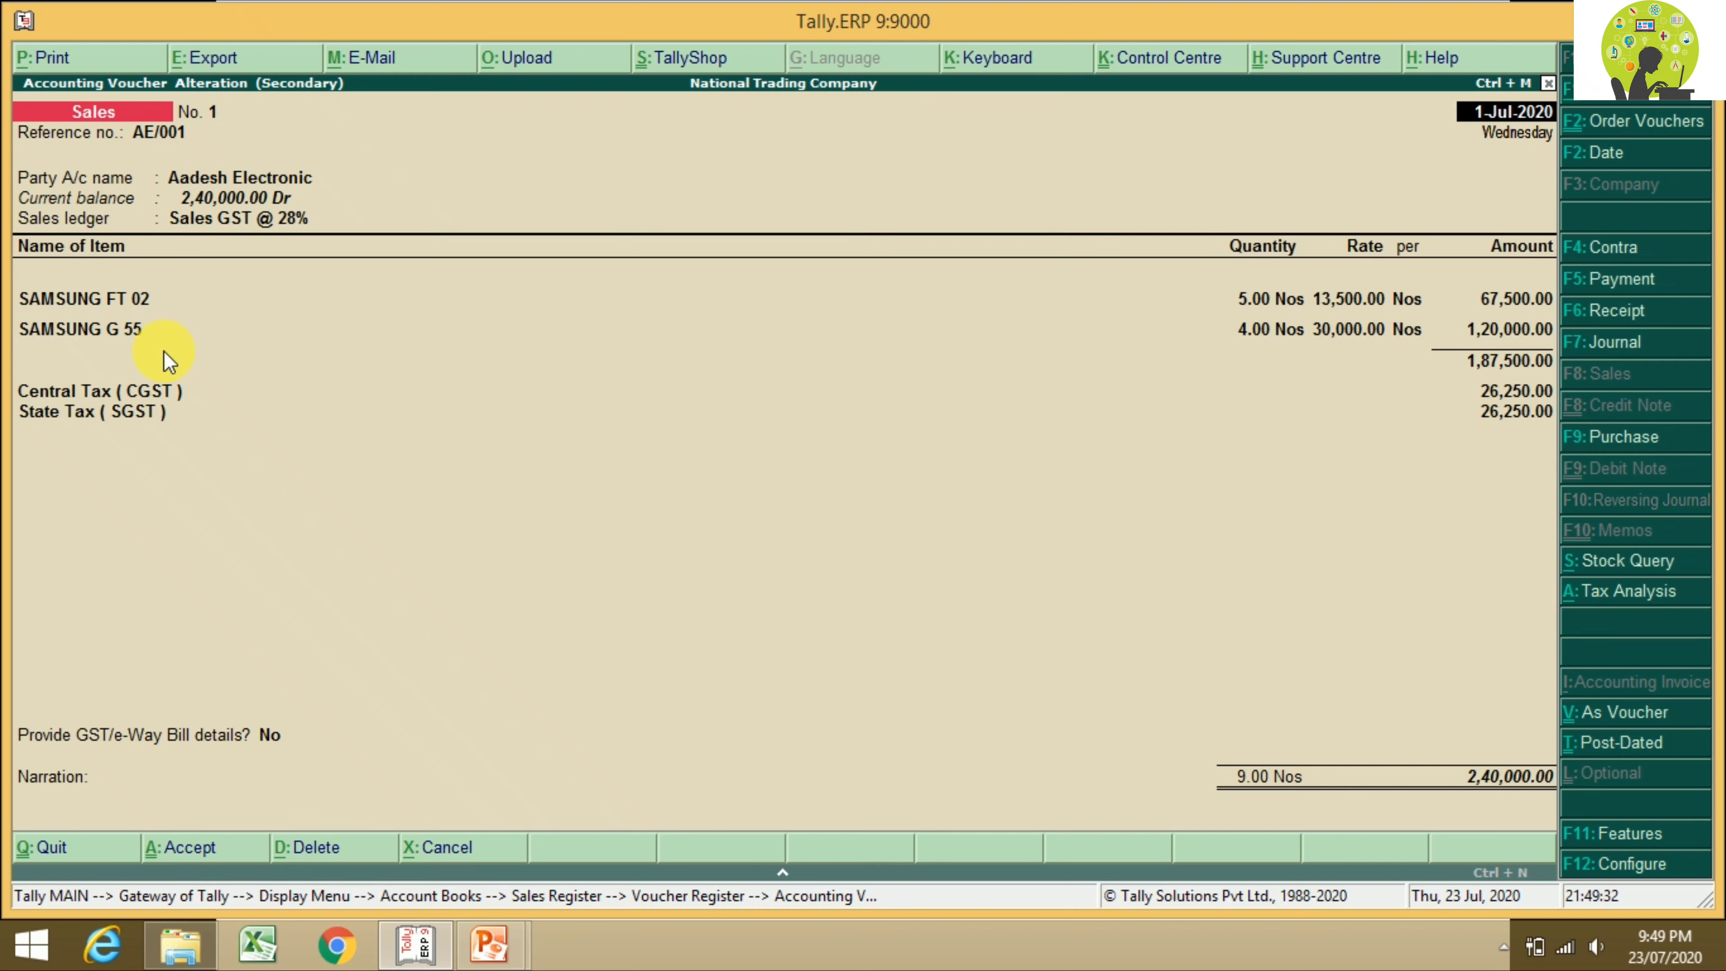
Step: Open the Aadesh Electronic ledger for alteration from the Party A/c name field
key("Return")
key("Return")
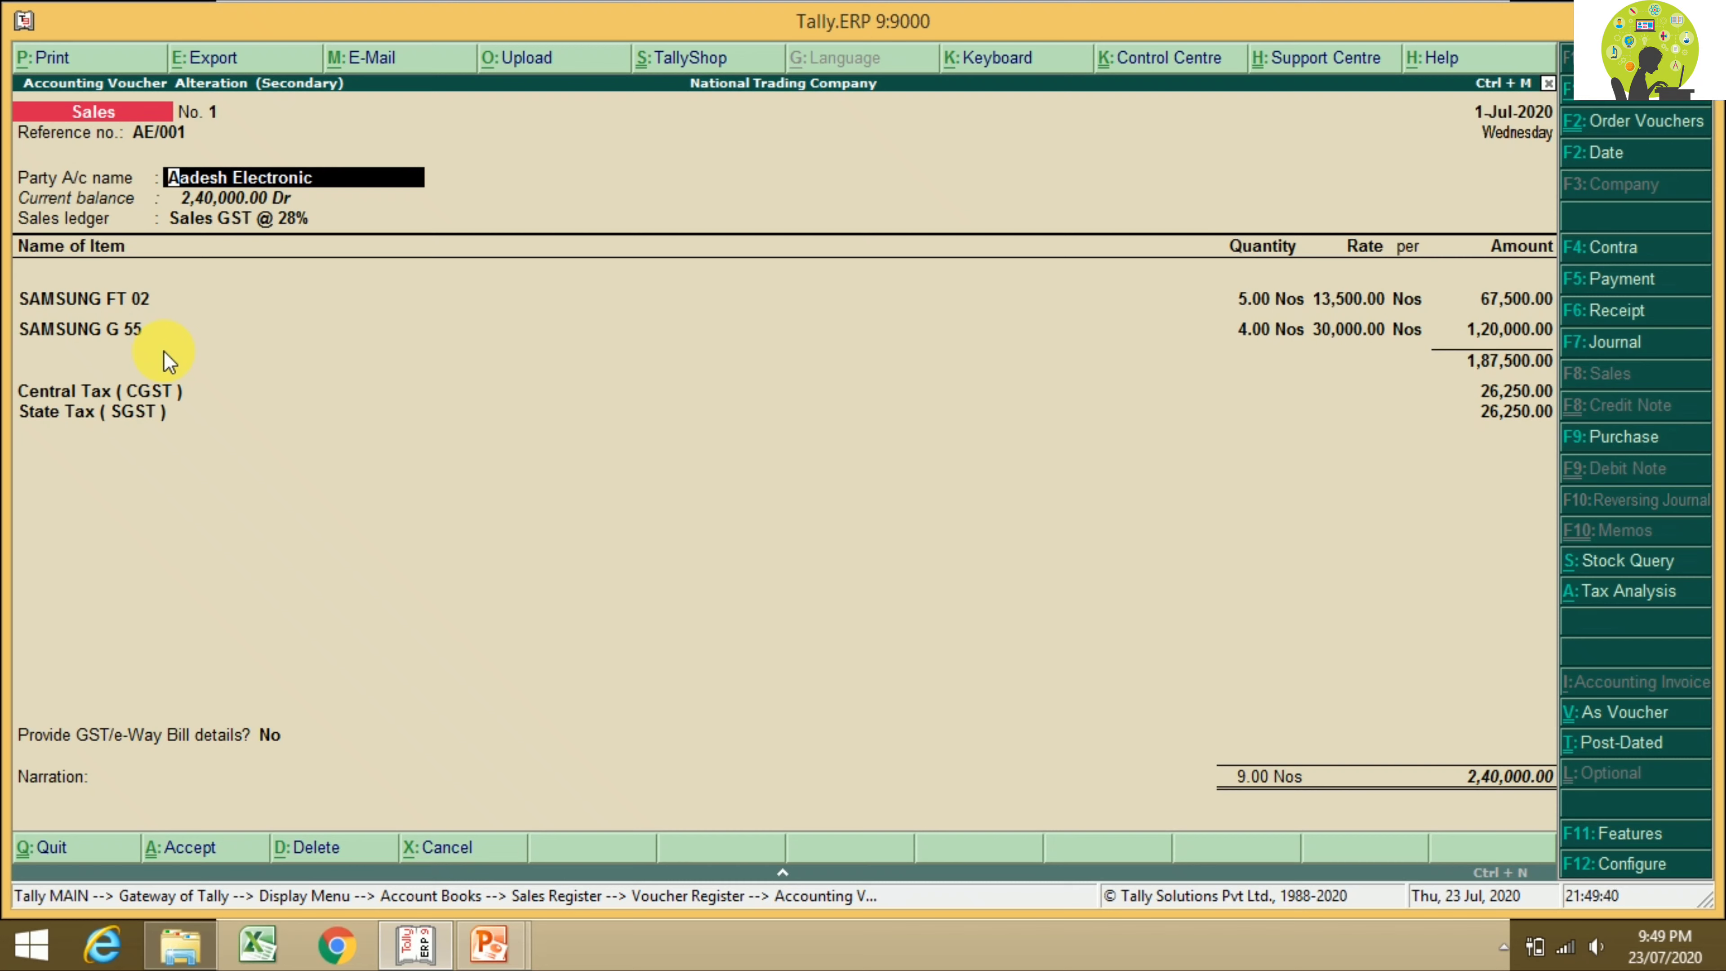
key("ctrl+Return")
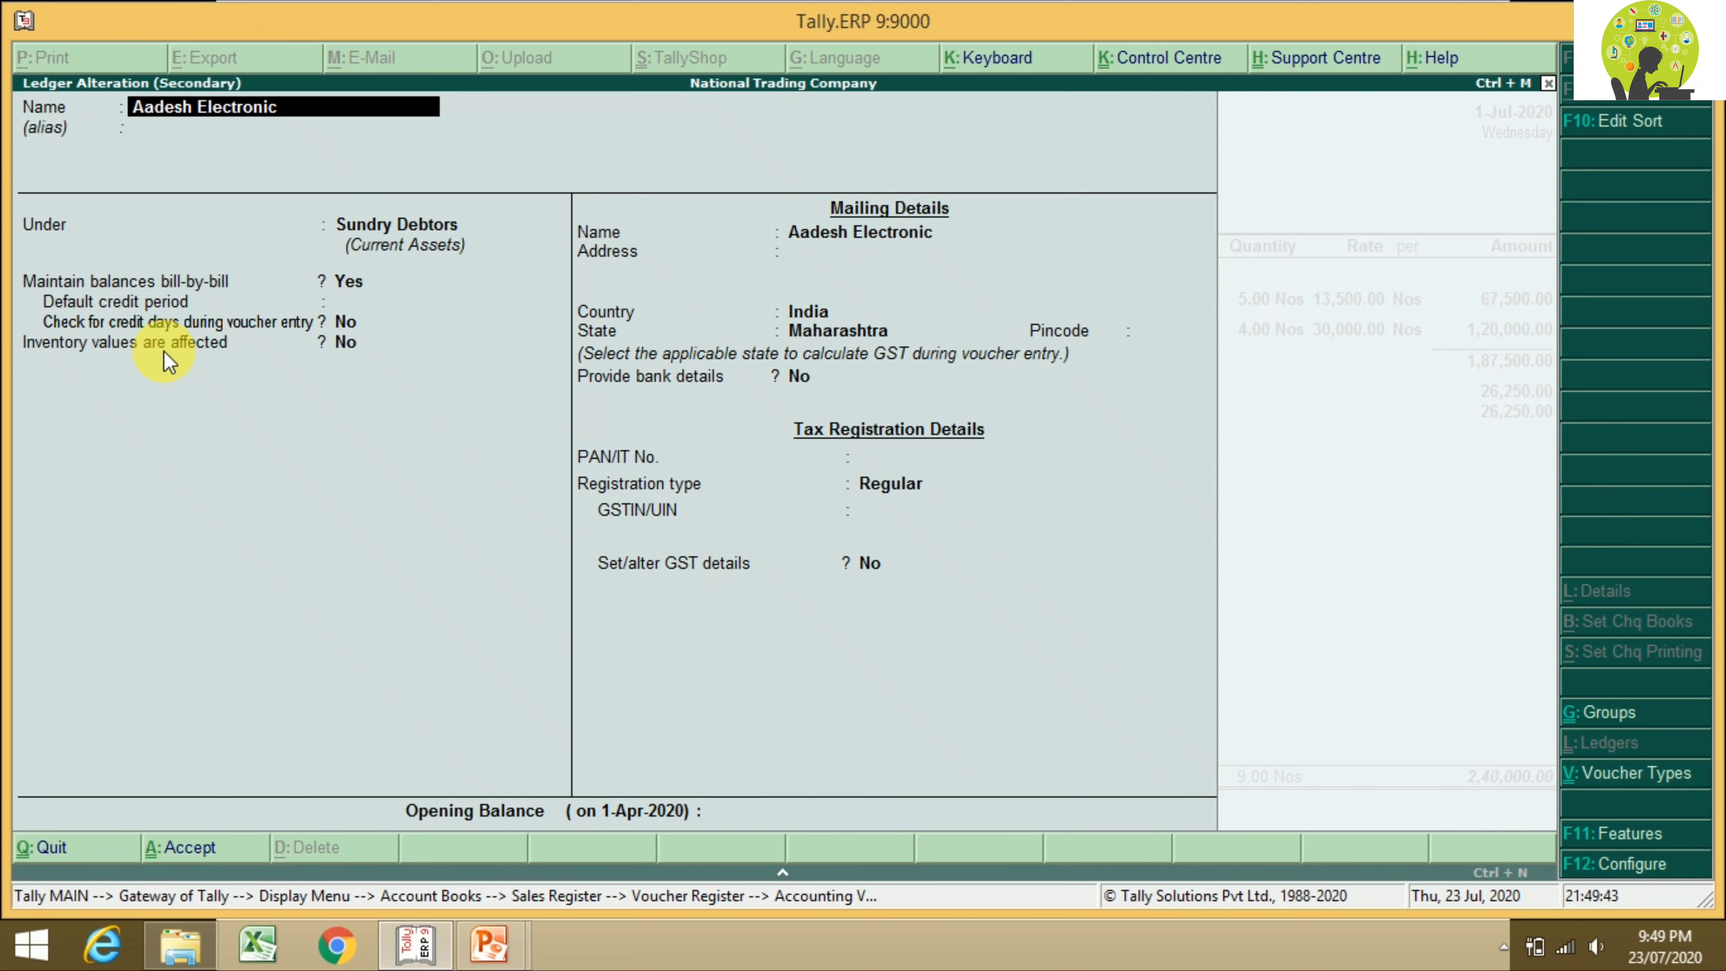
key("Return")
key("Return")
key("Return")
key("Return")
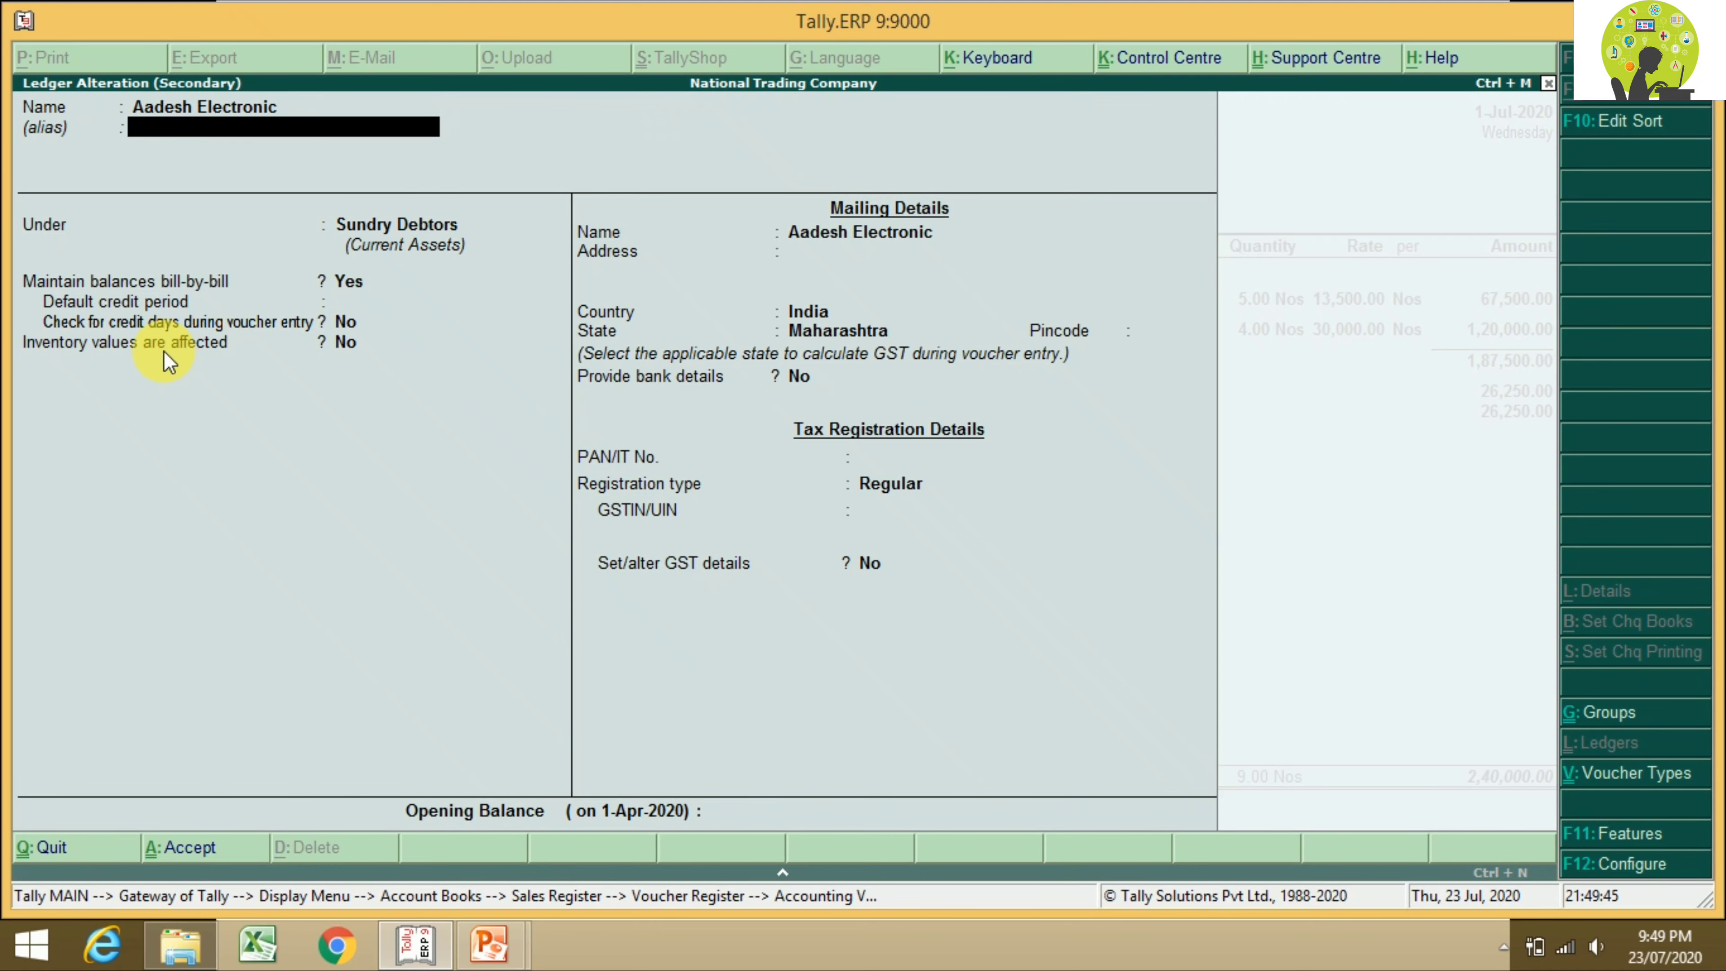
key("Return")
key("Return")
key("Return")
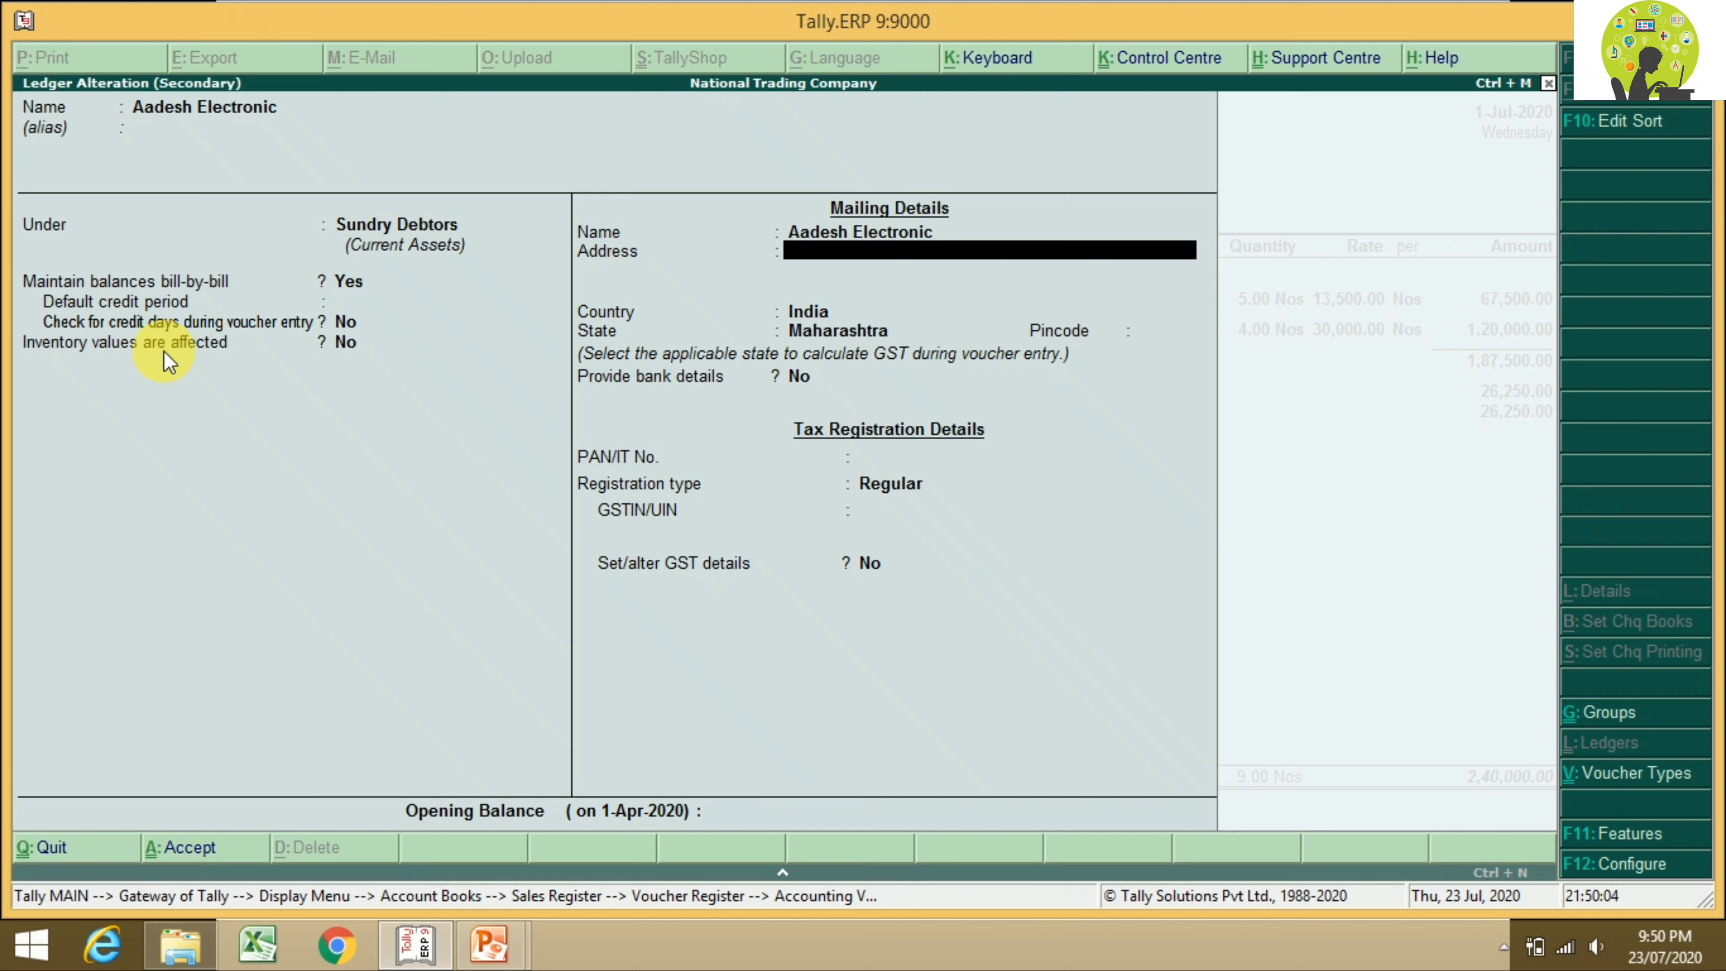
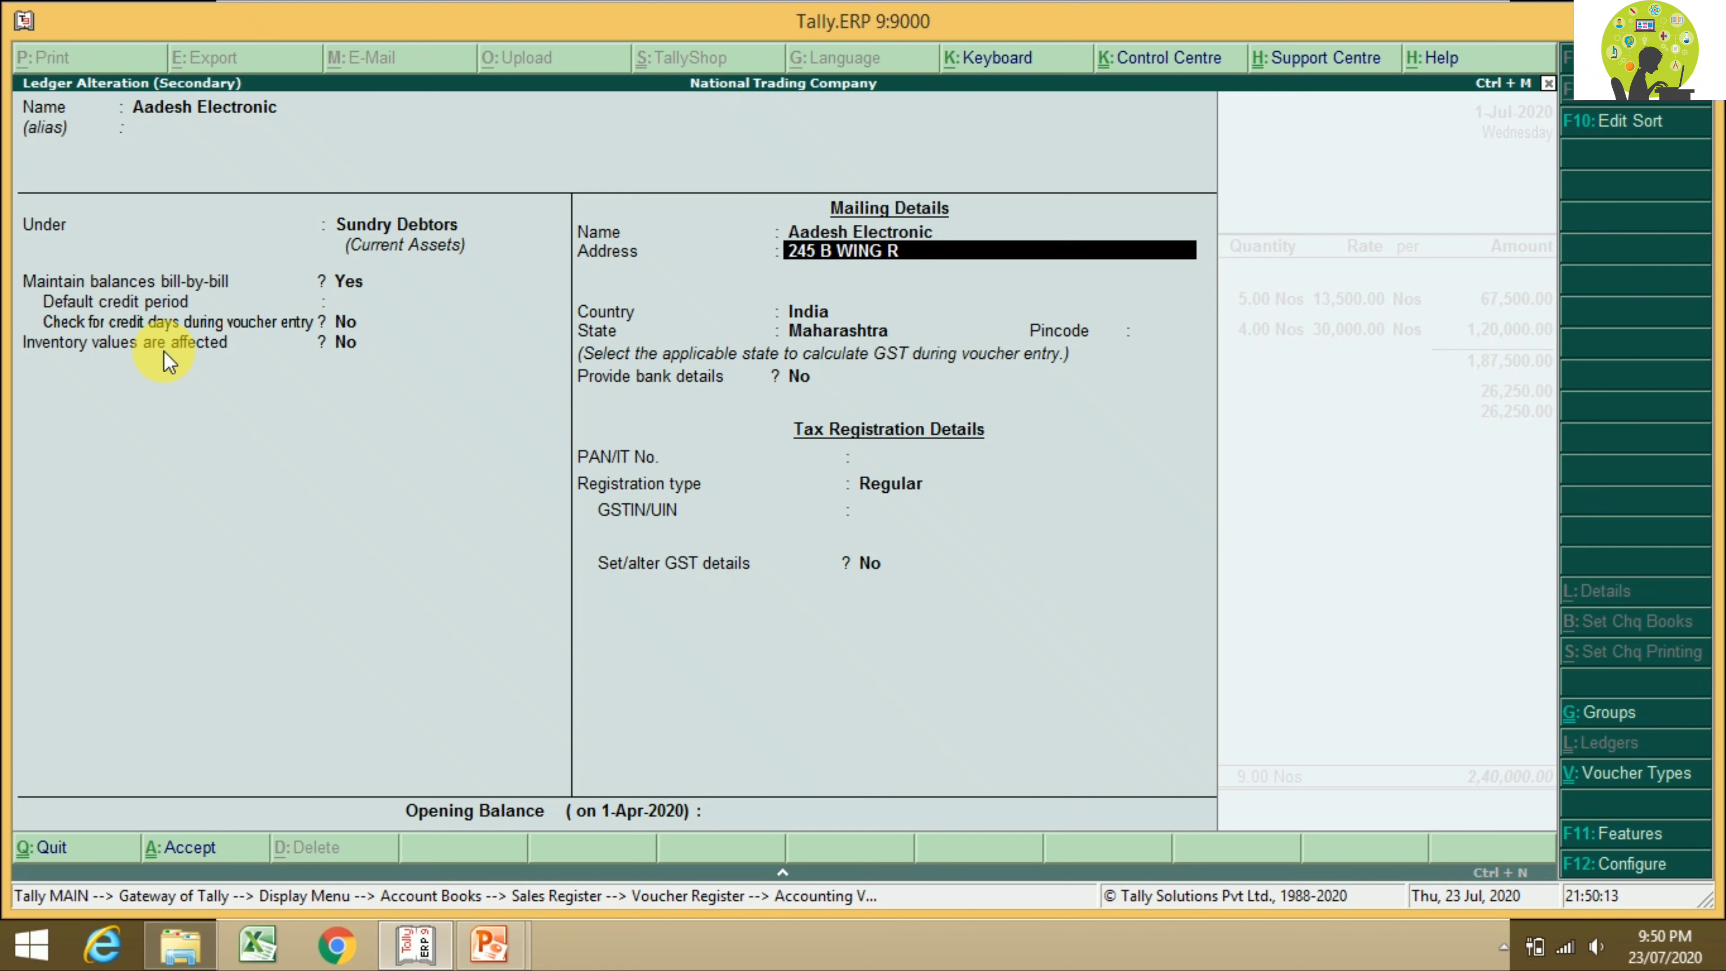
key("Return")
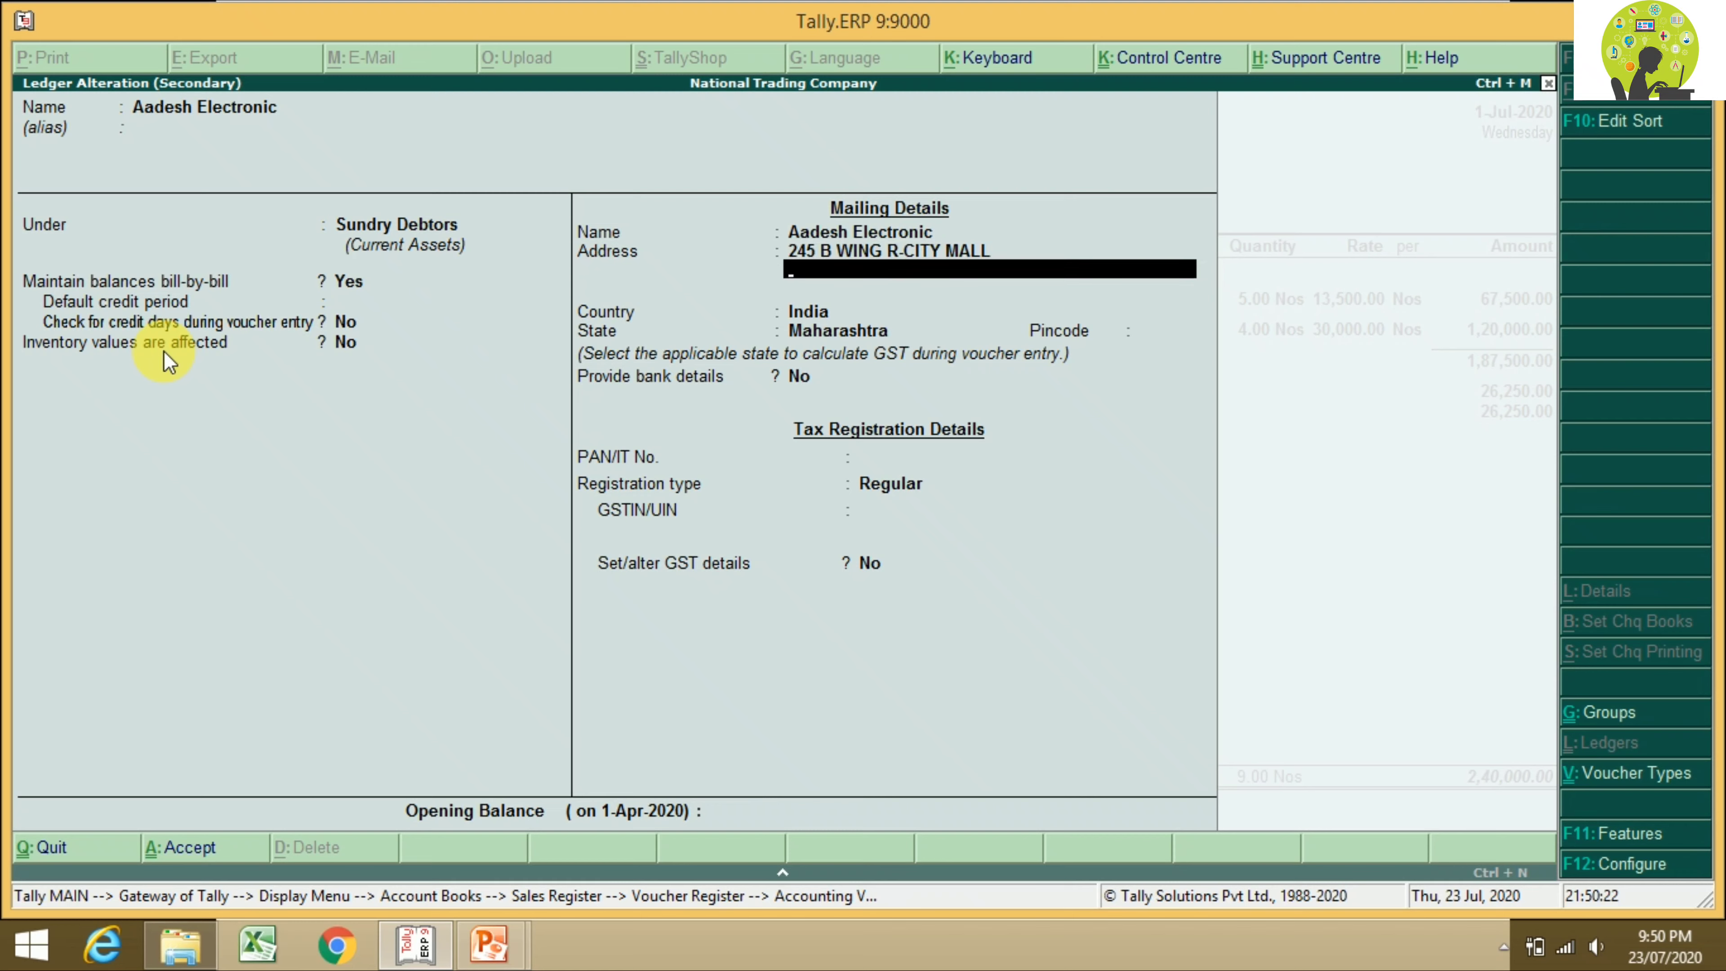
type("GHATKOPAR")
key("Return")
key("Return")
key("Return")
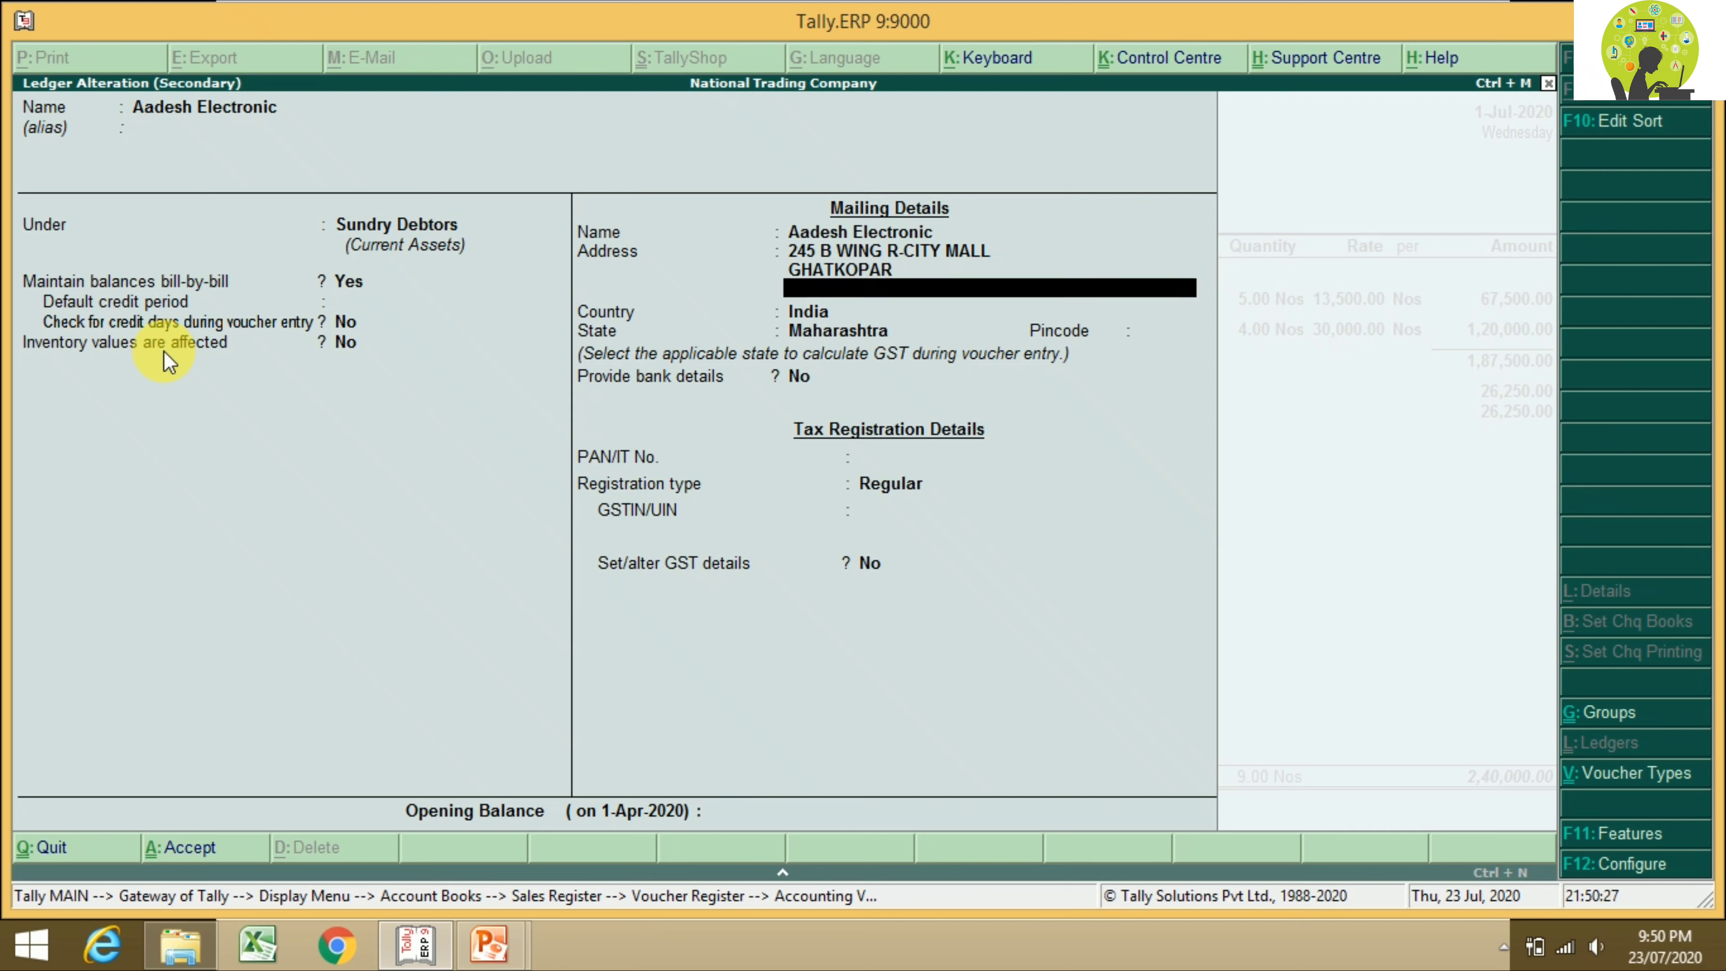
key("Return")
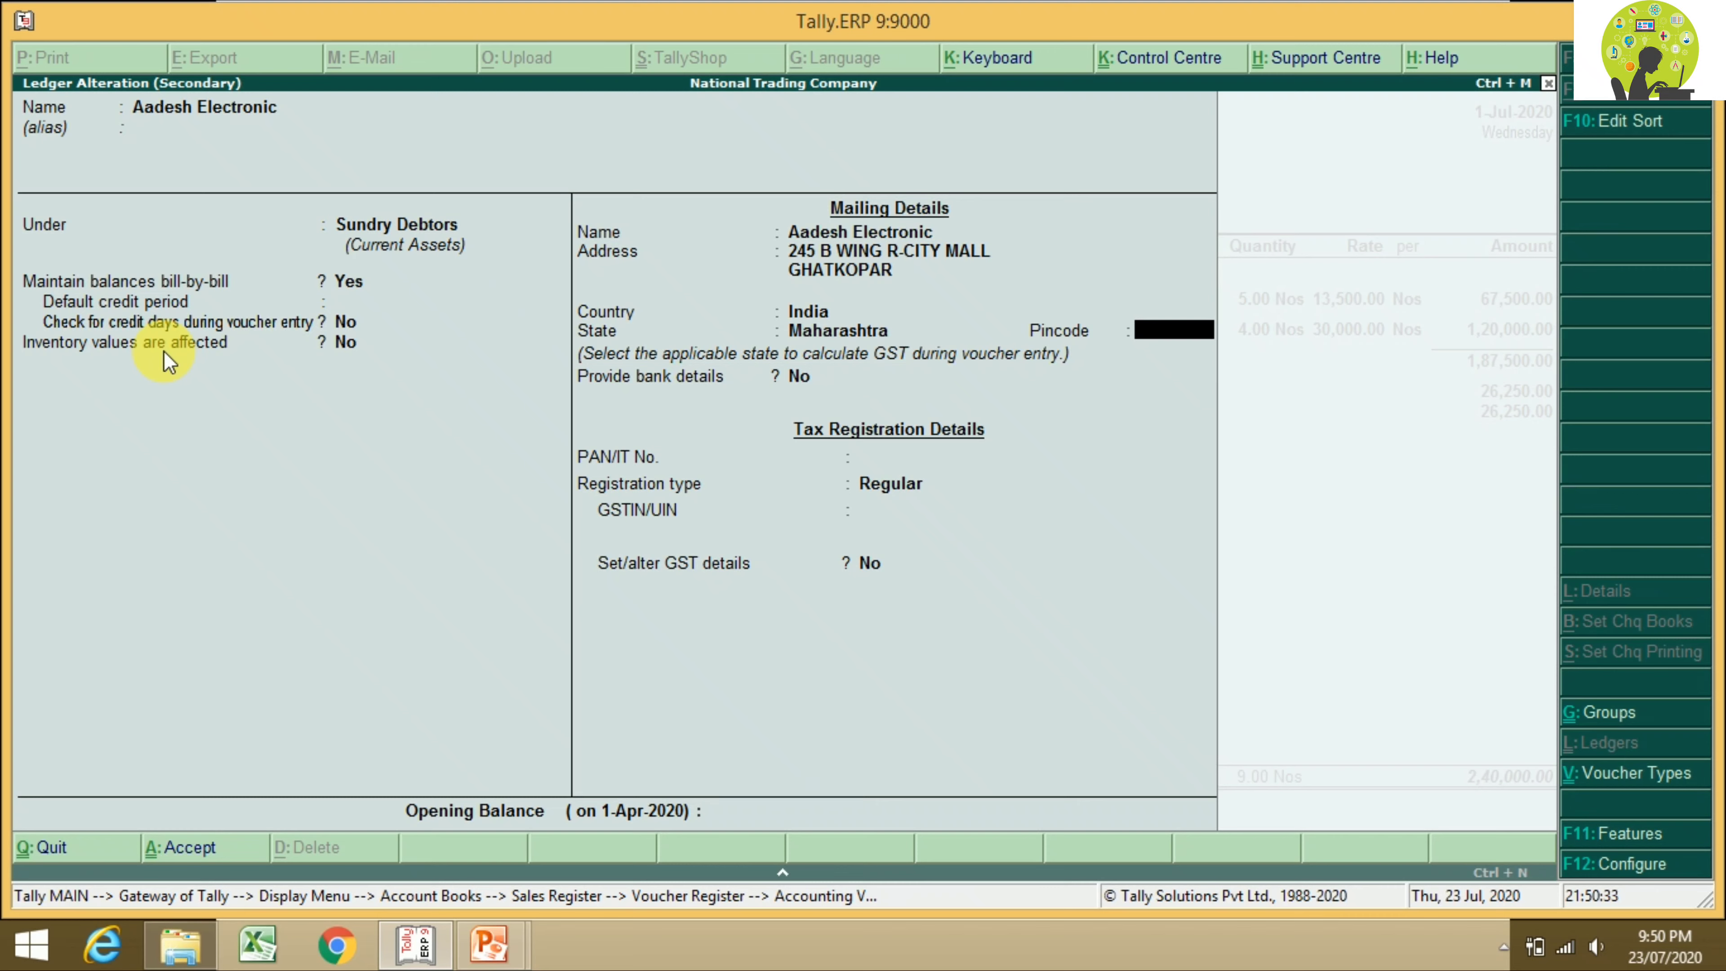
type("400086")
key("Return")
key("Return")
key("Return")
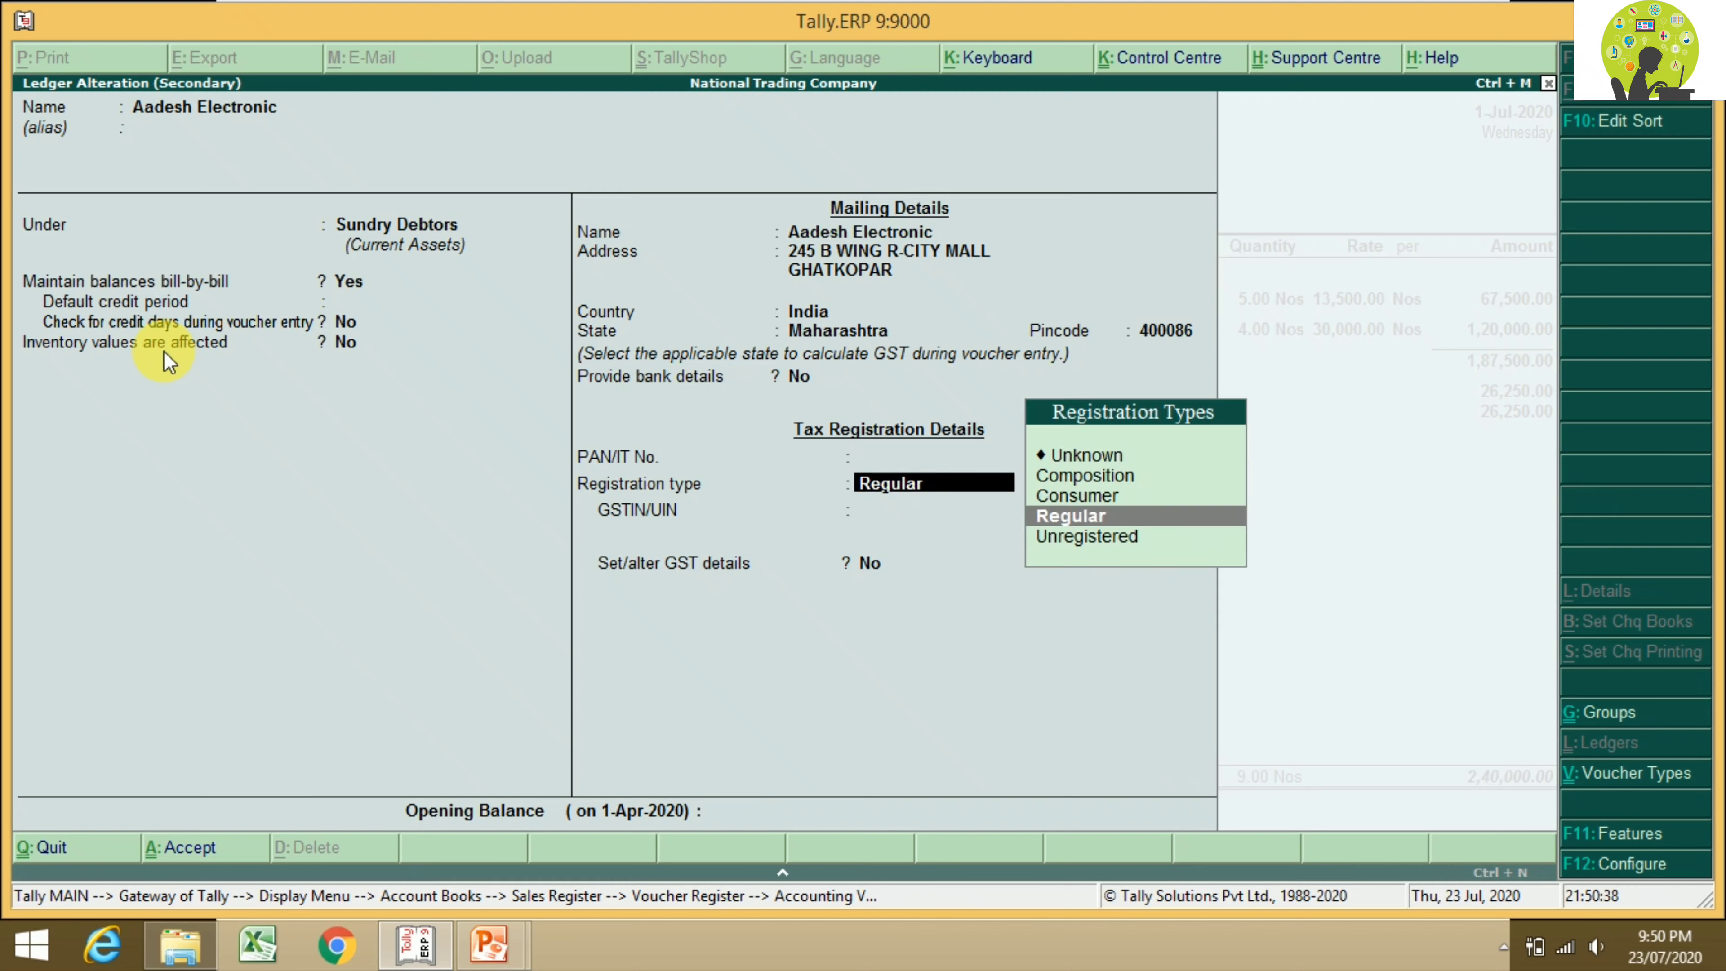
Step: Keep Regular registration type, enter the party's GSTIN, and accept the ledger changes
key("Return")
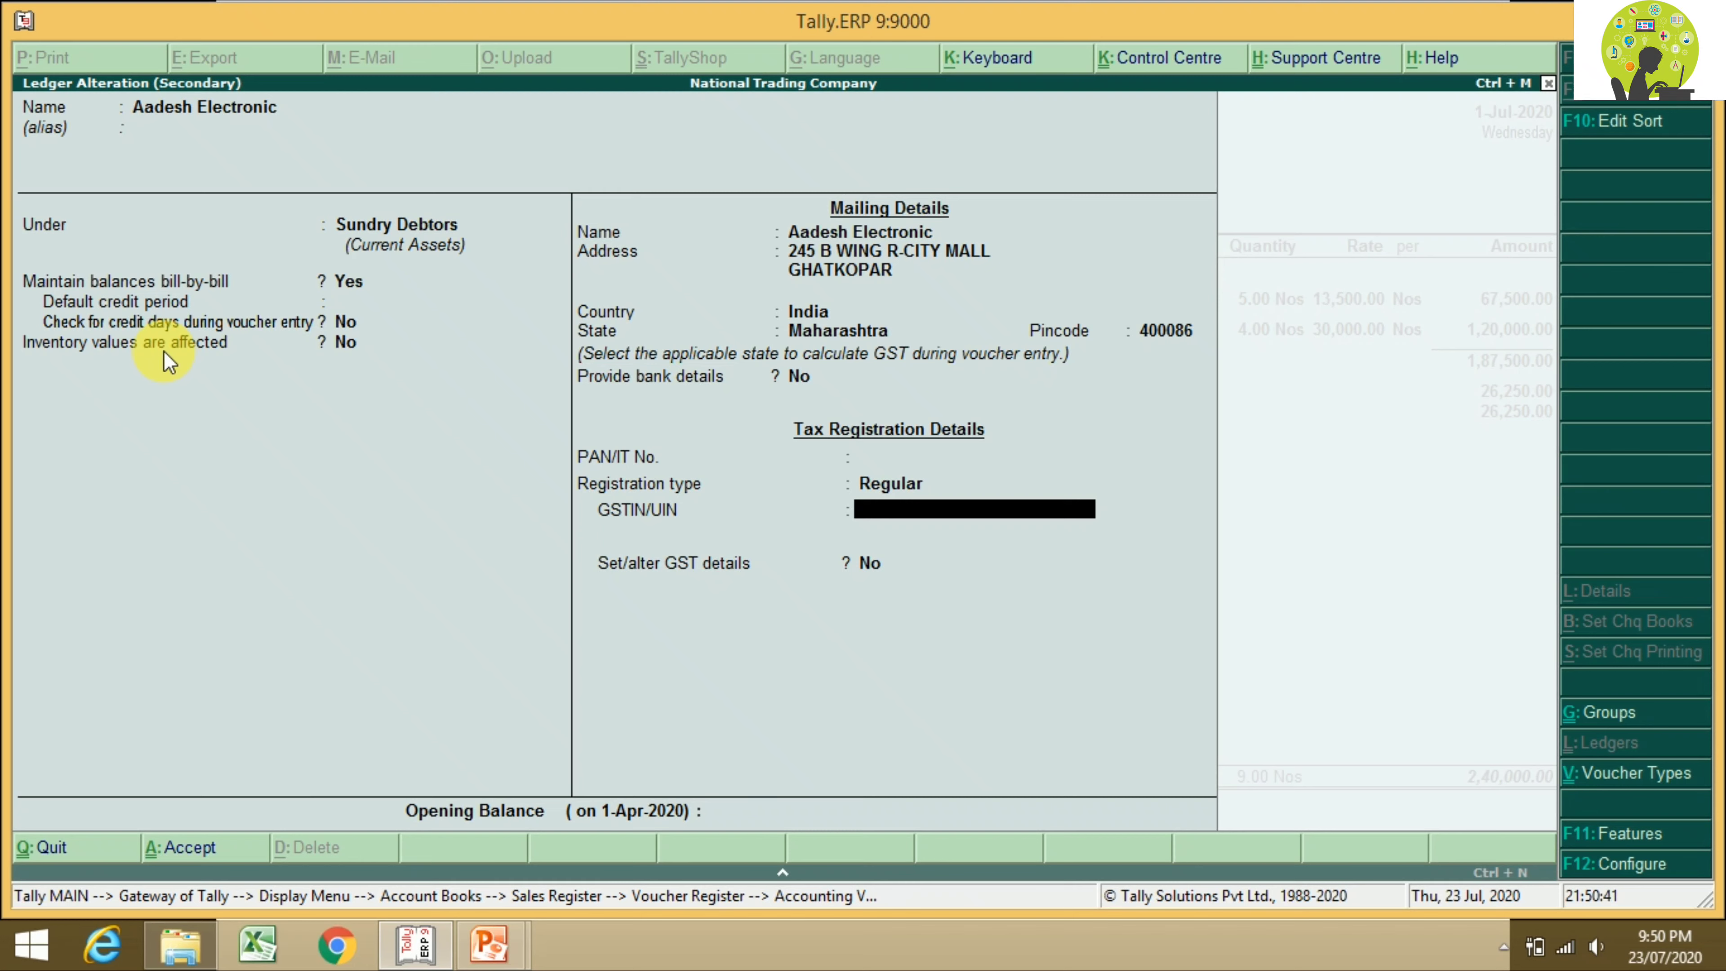
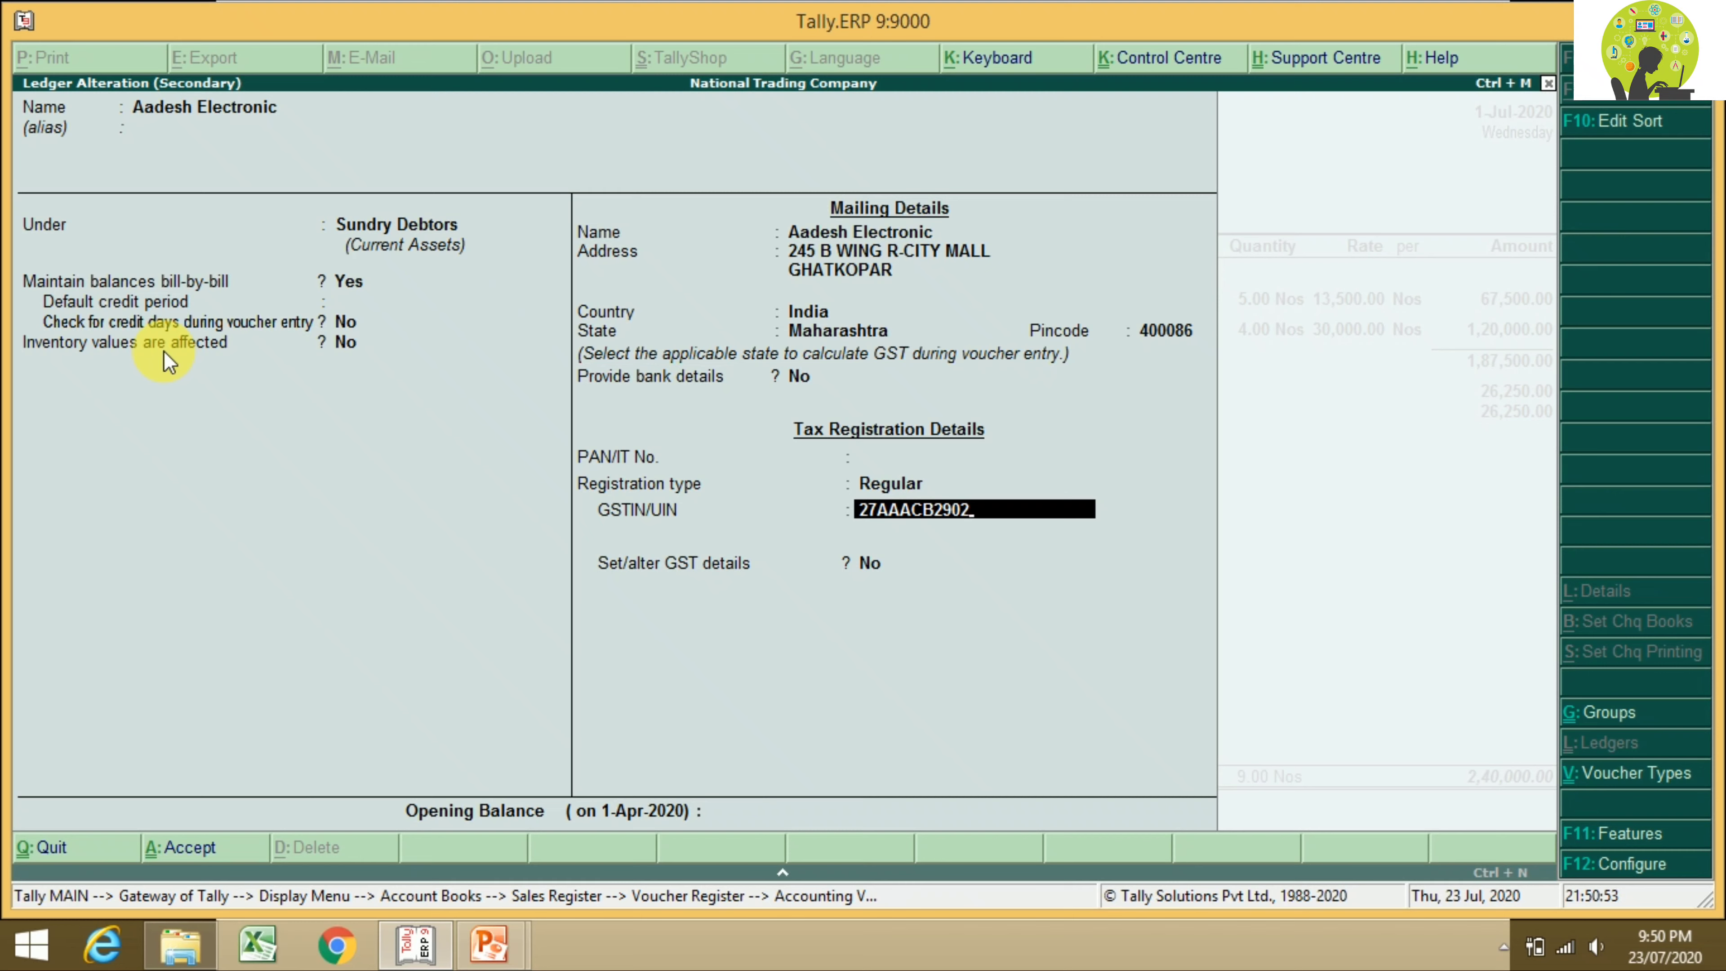
key("Return")
key("Return")
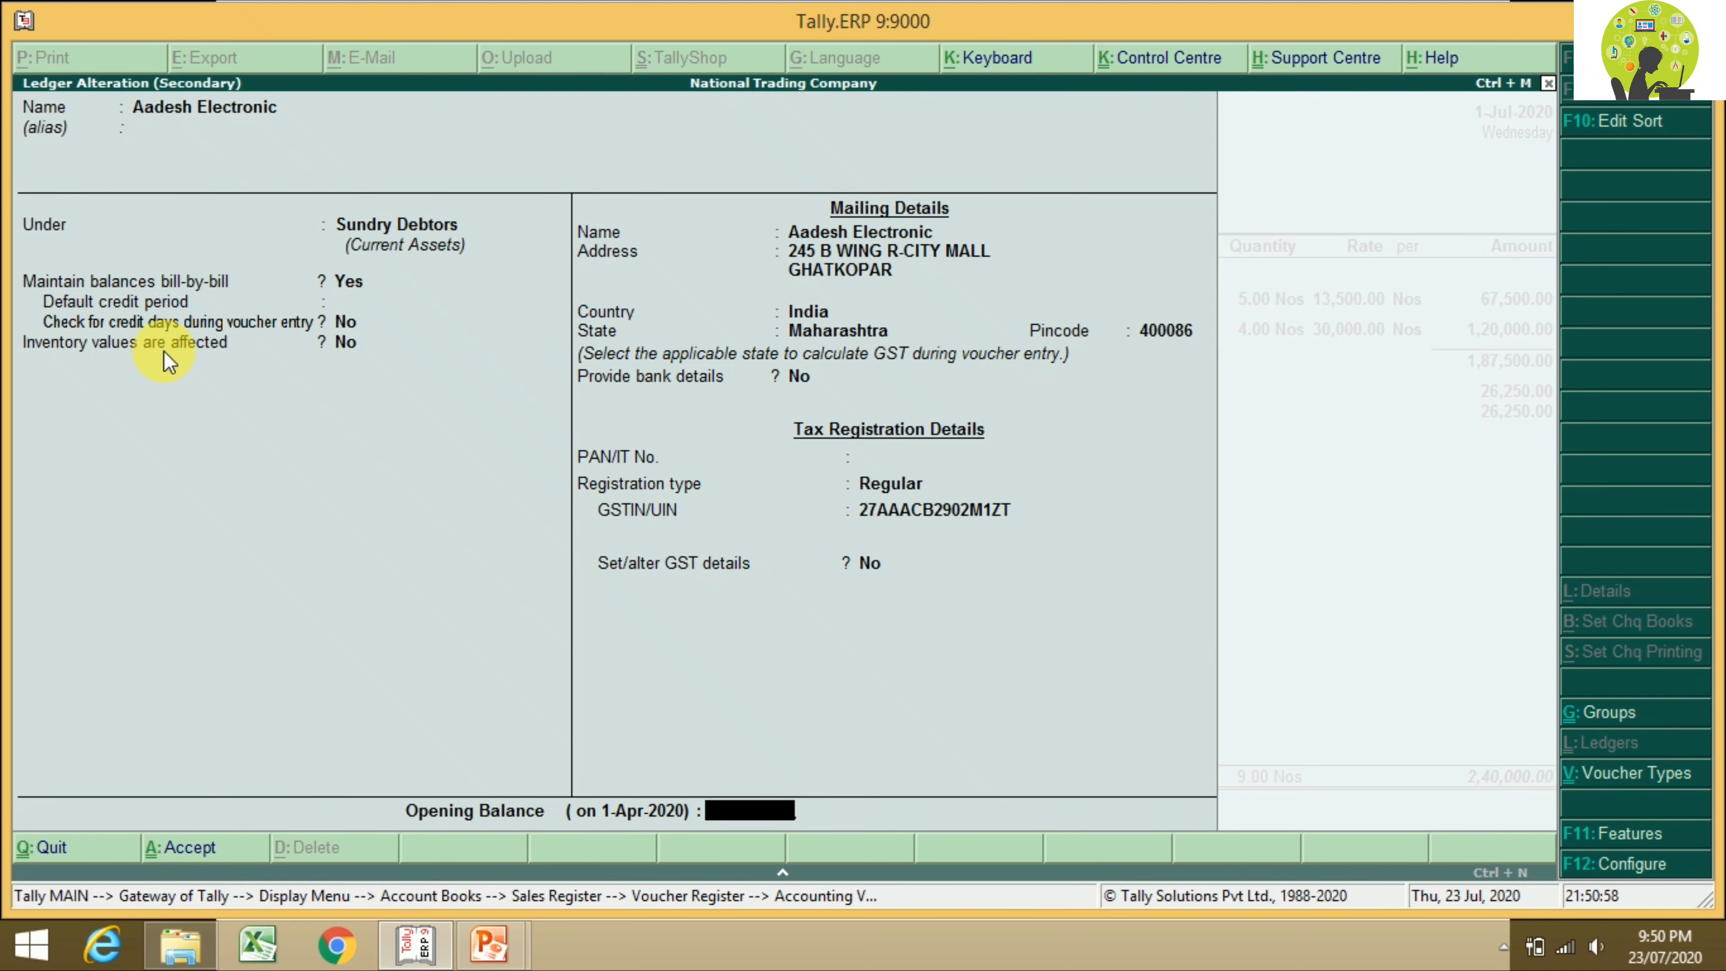
key("Return")
key("Return")
key("Return")
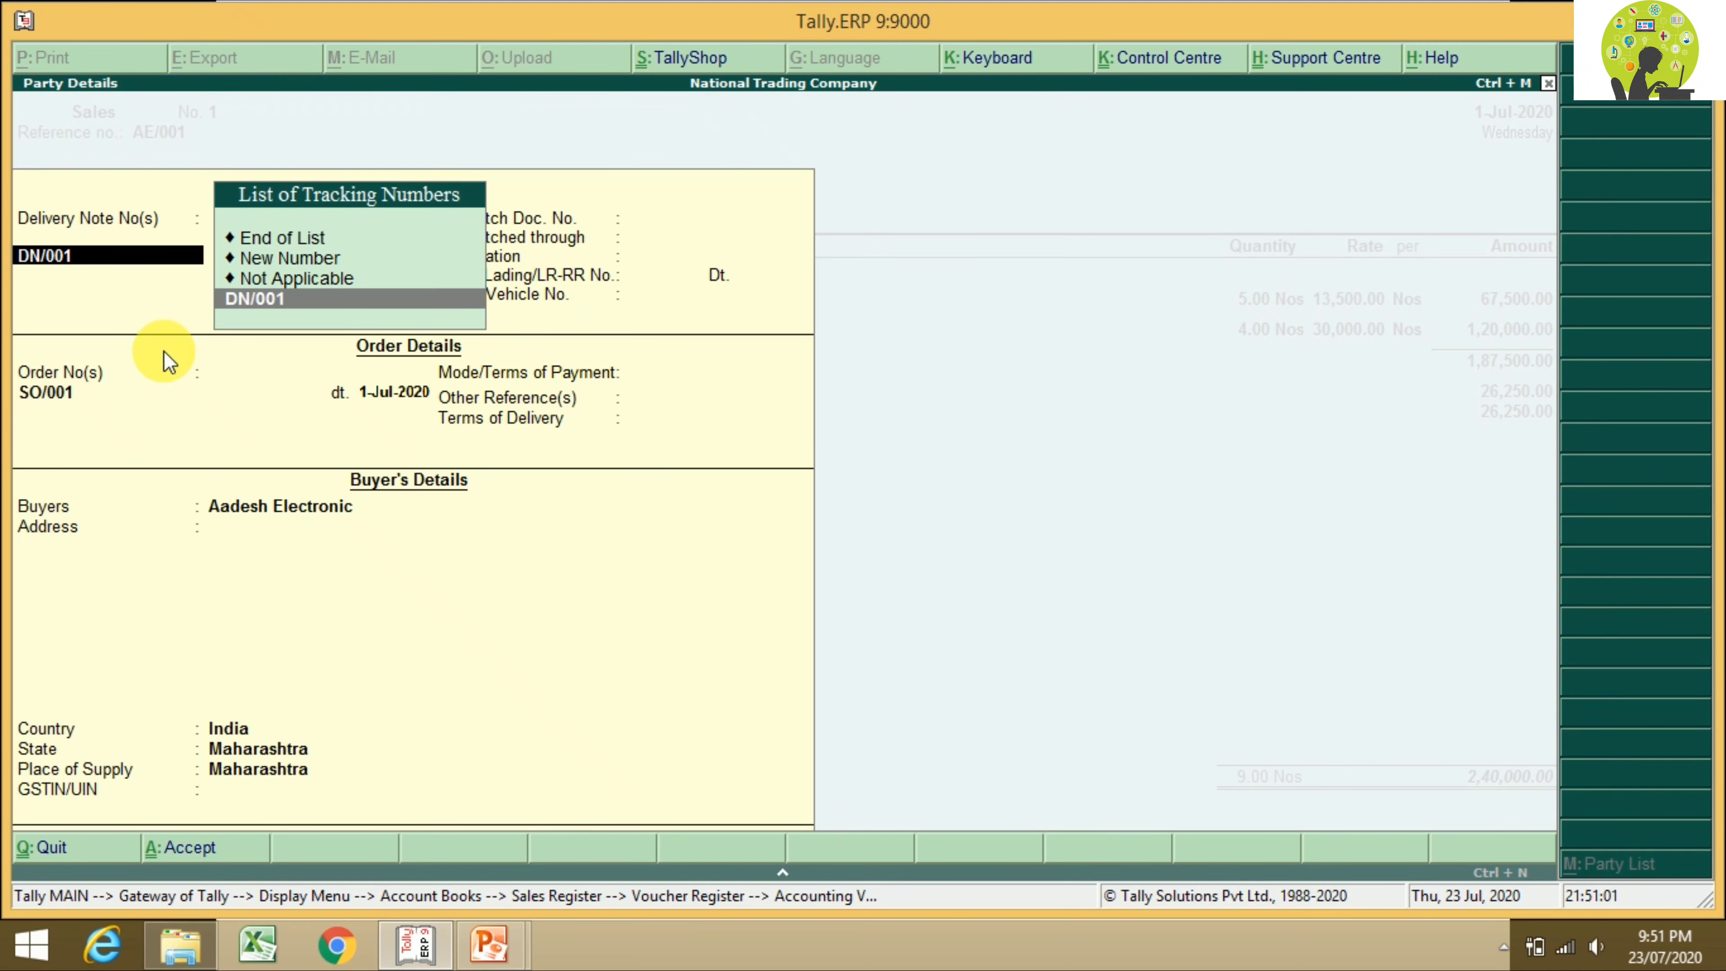
Step: Accept delivery note DN/001 dated 1-Jul-2020 and end the delivery note list
key("Return")
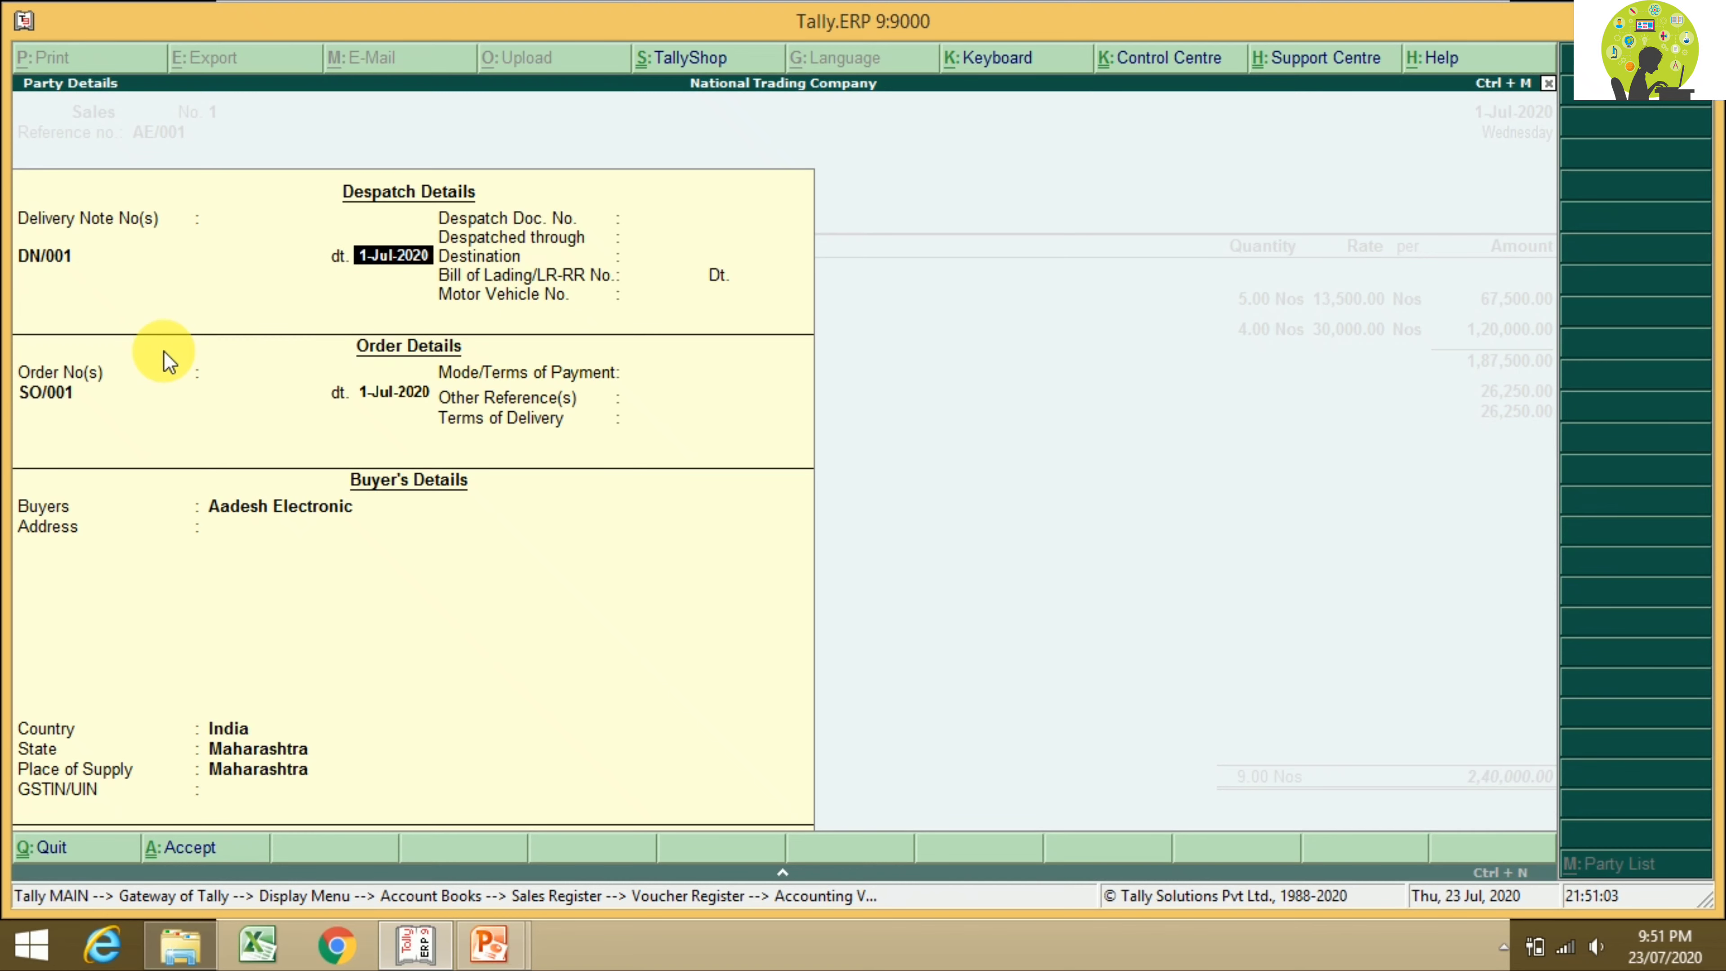
key("Return")
key("Return")
key("Return")
key("Return")
key("Return")
key("Return")
key("Return")
key("Return")
key("Return")
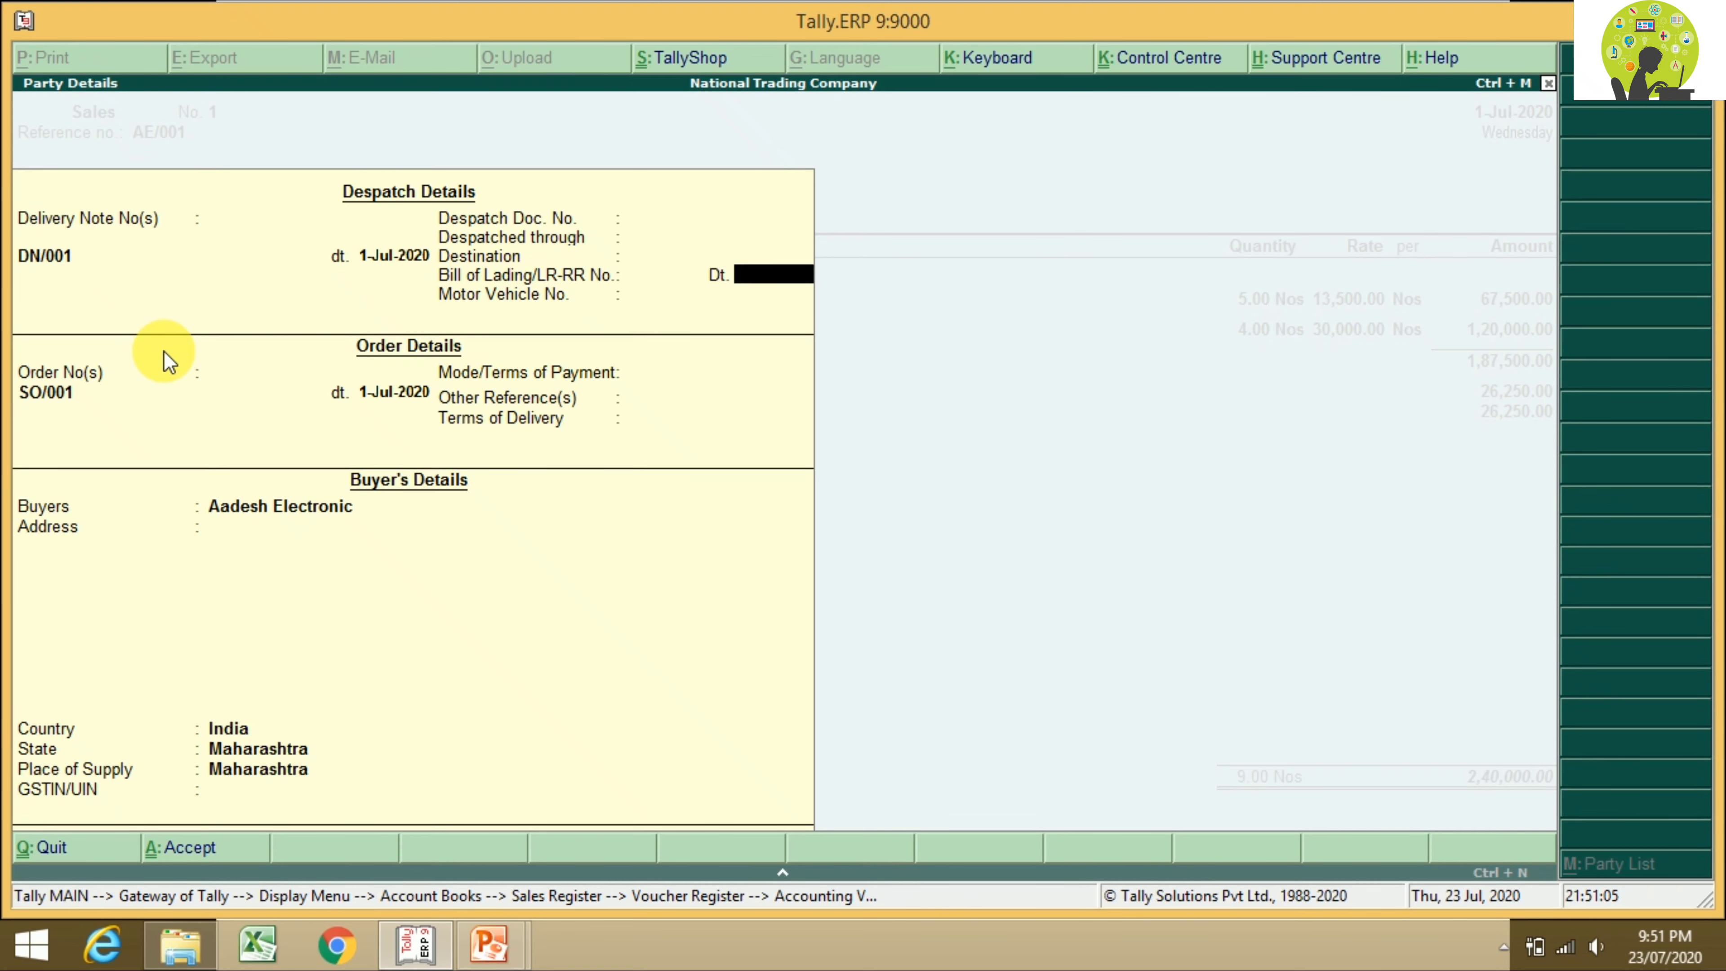
key("Return")
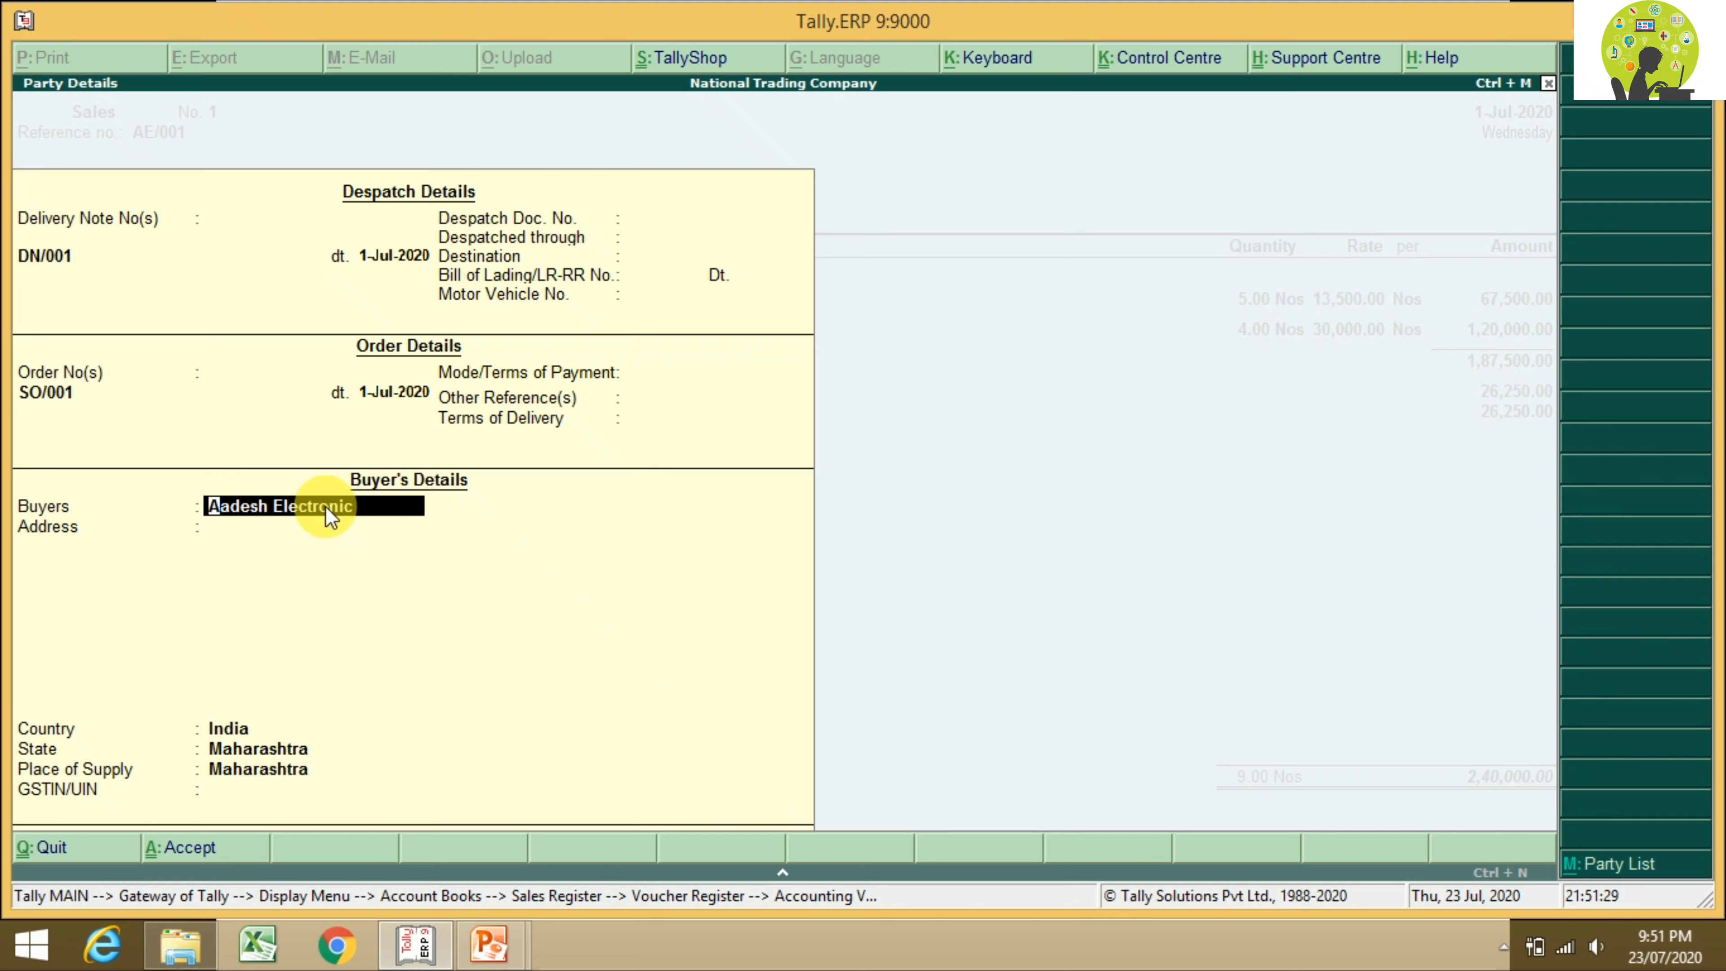
Step: Switch the buyer to Deen Electronic, then back to Aadesh Electronic, accepting its address
left_click(1639, 868)
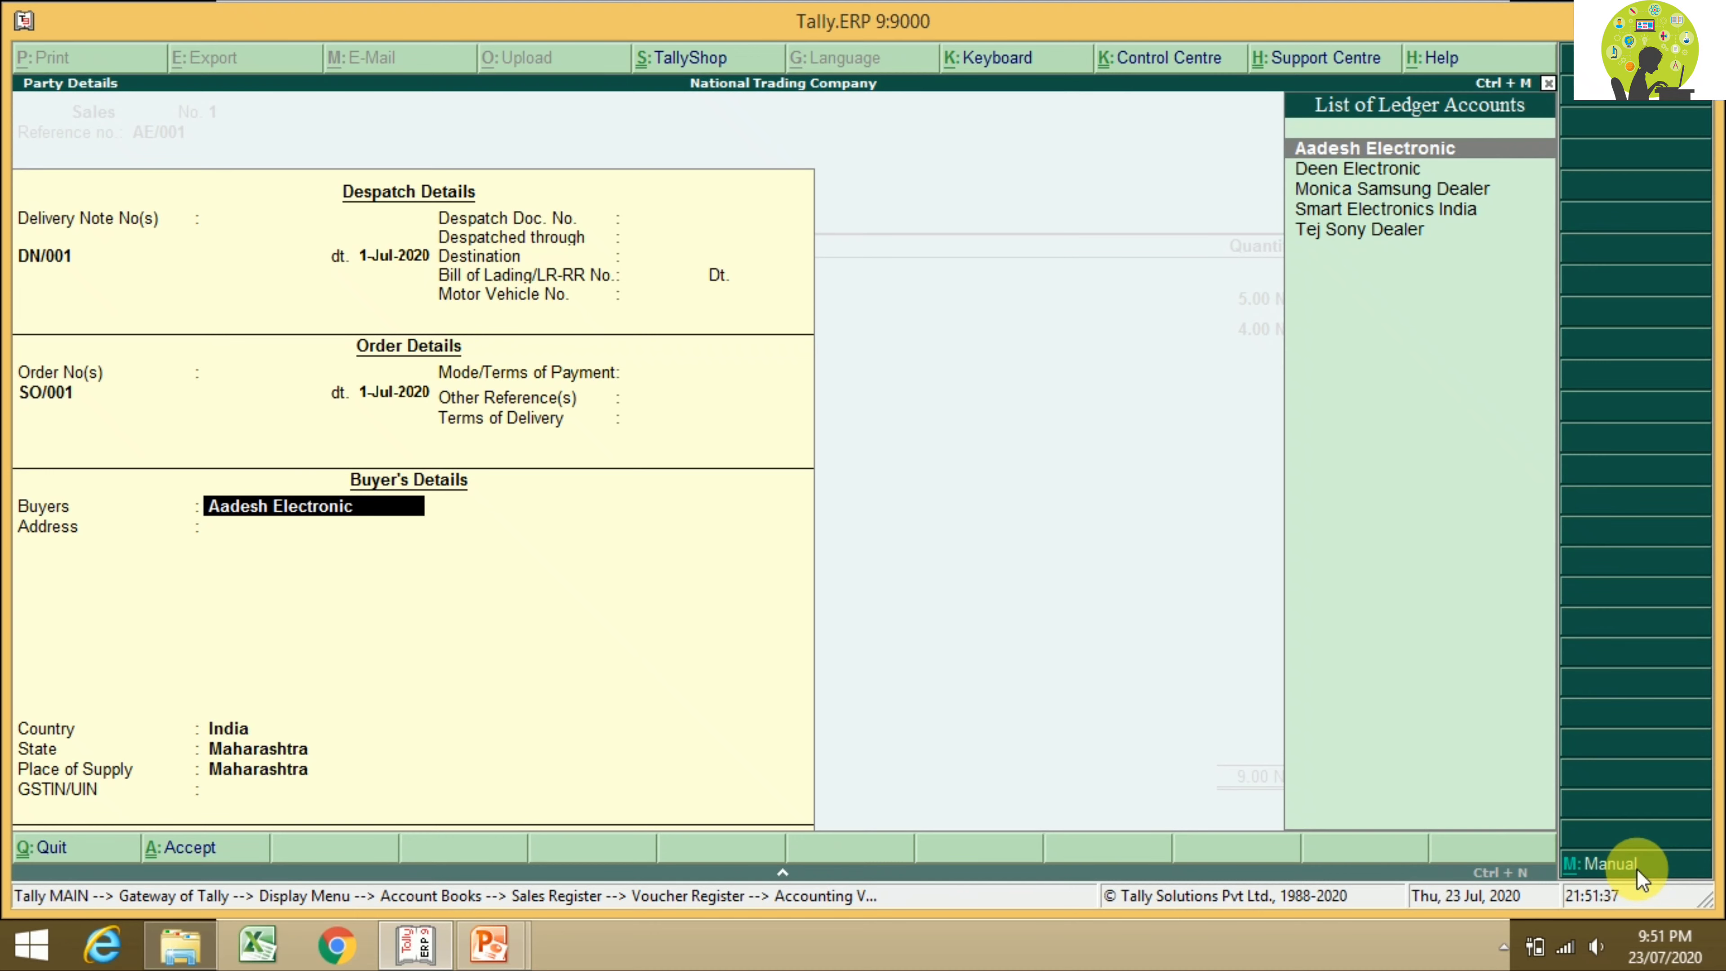
key("Down")
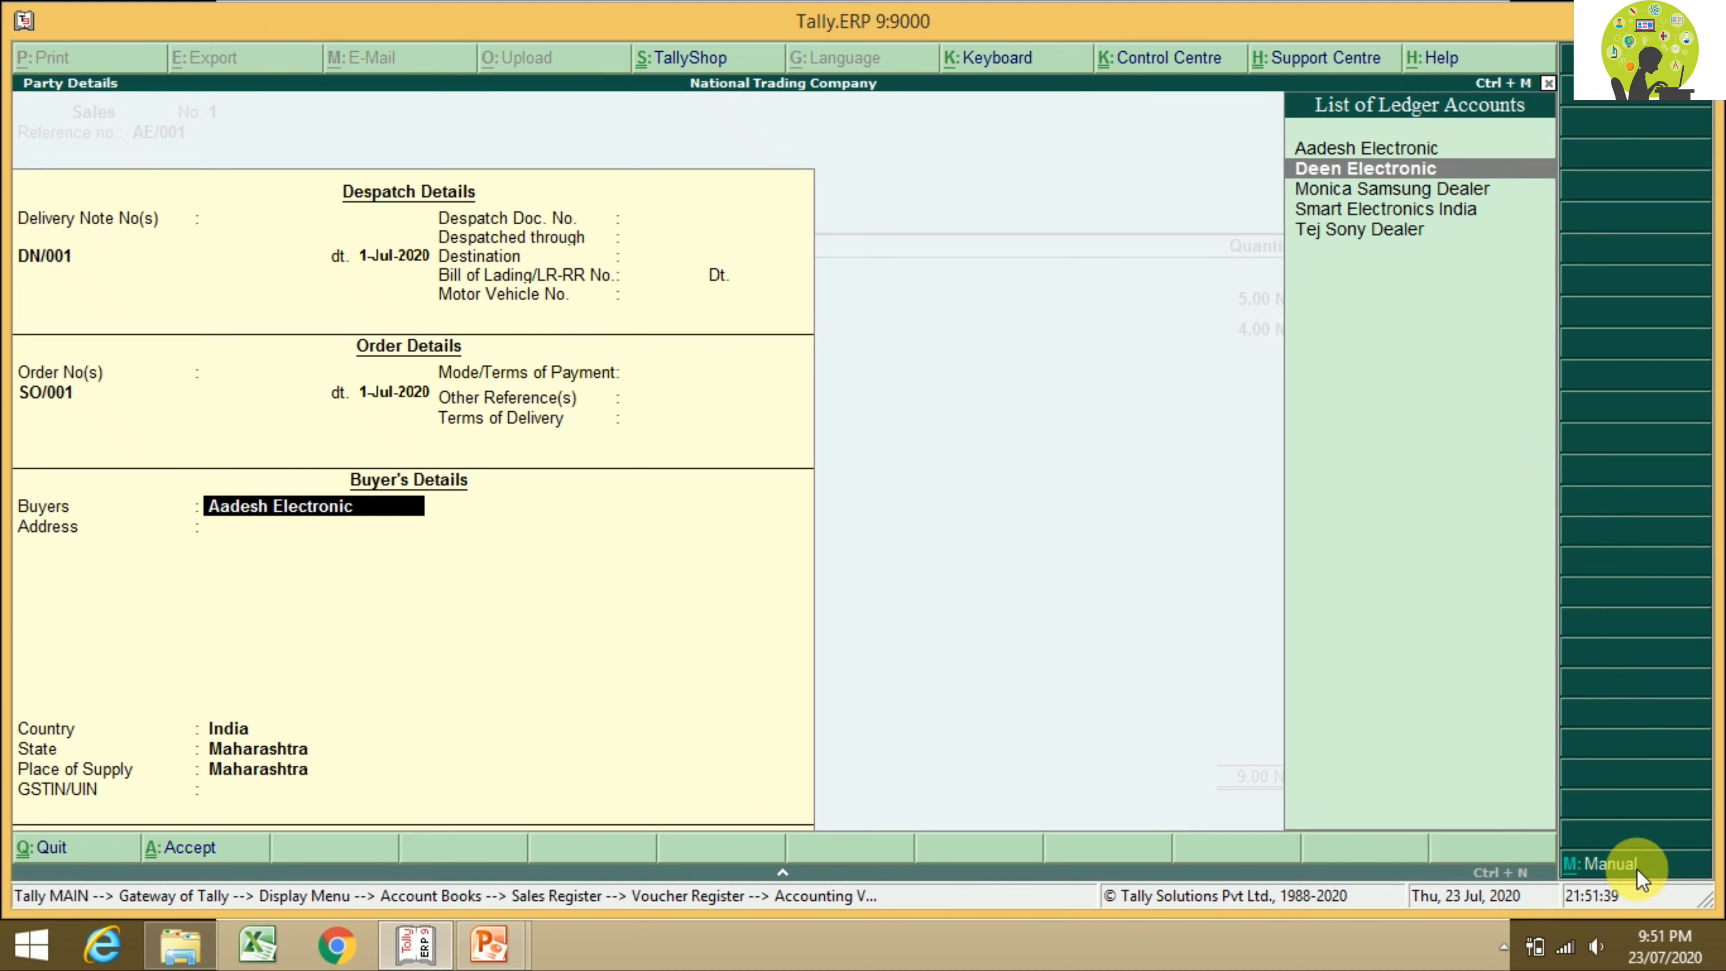
key("Return")
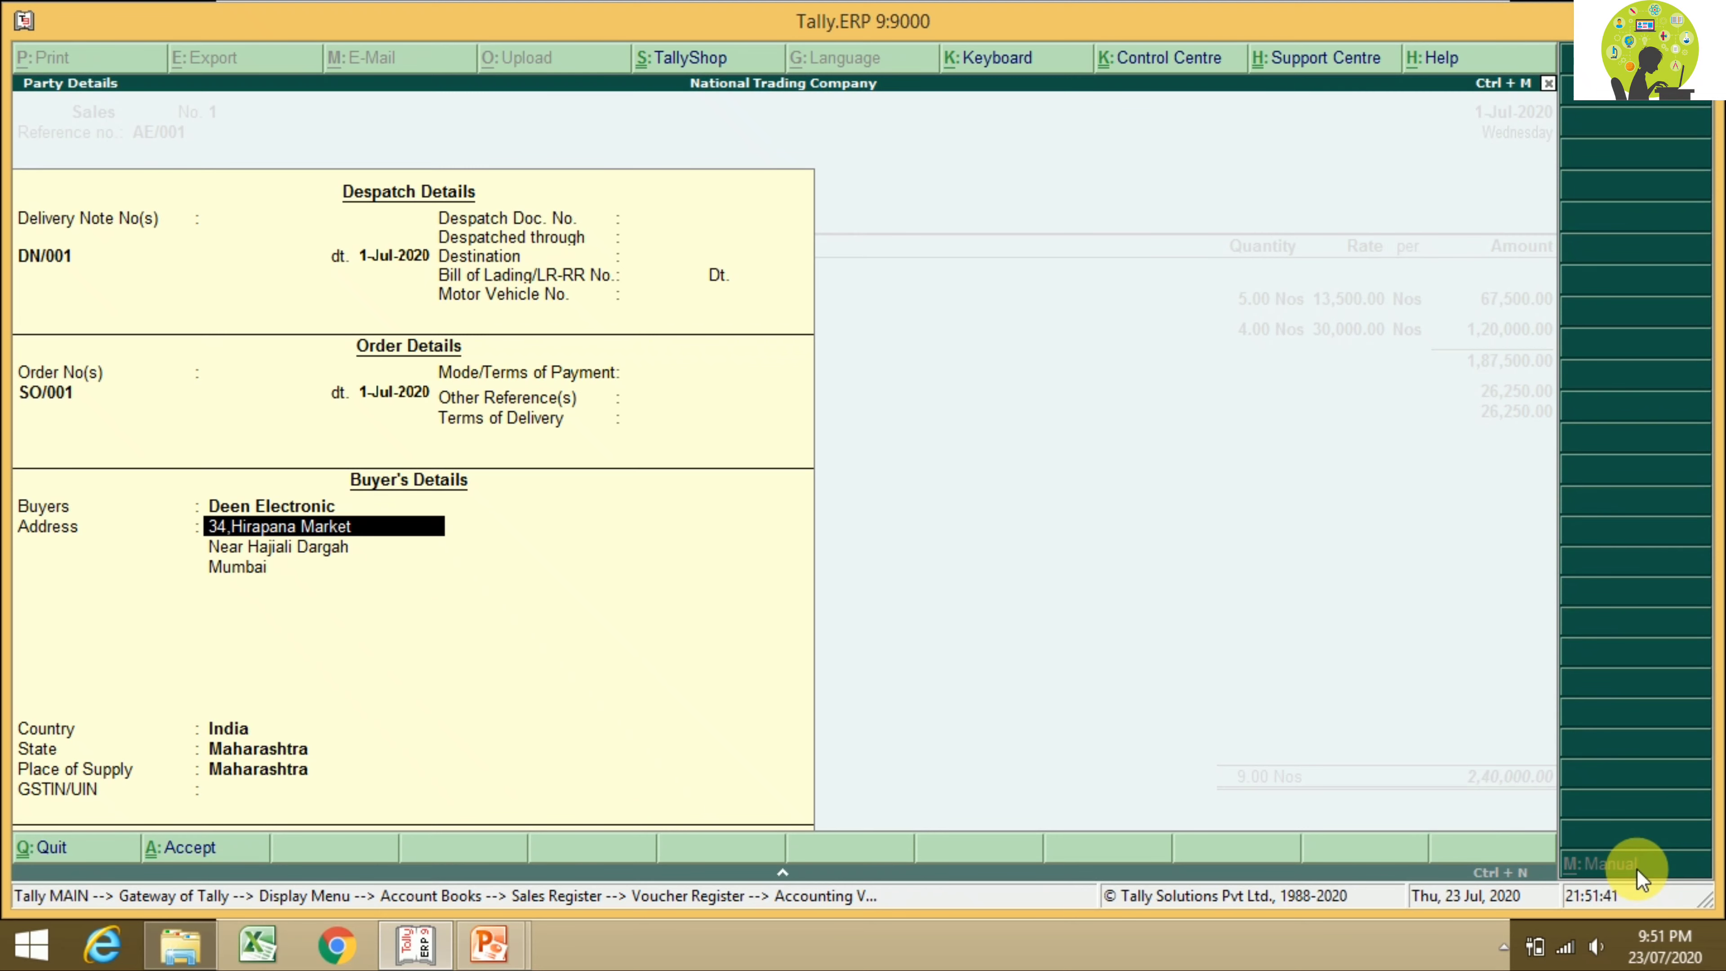
key("BackSpace")
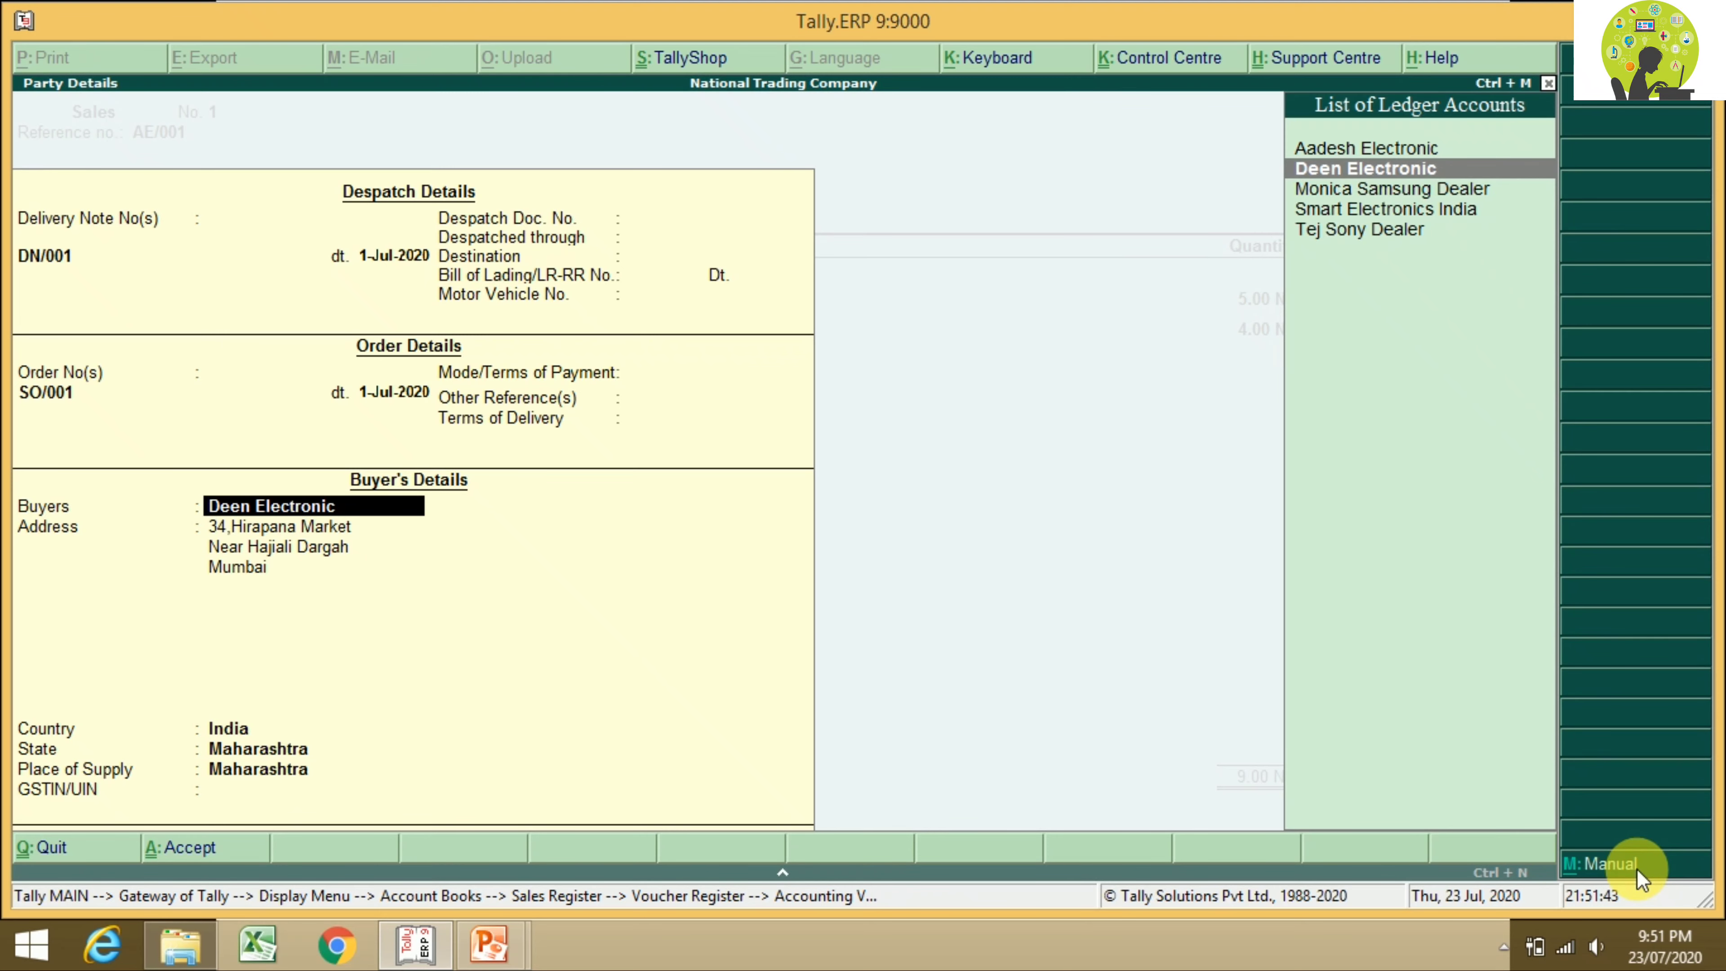
key("Up")
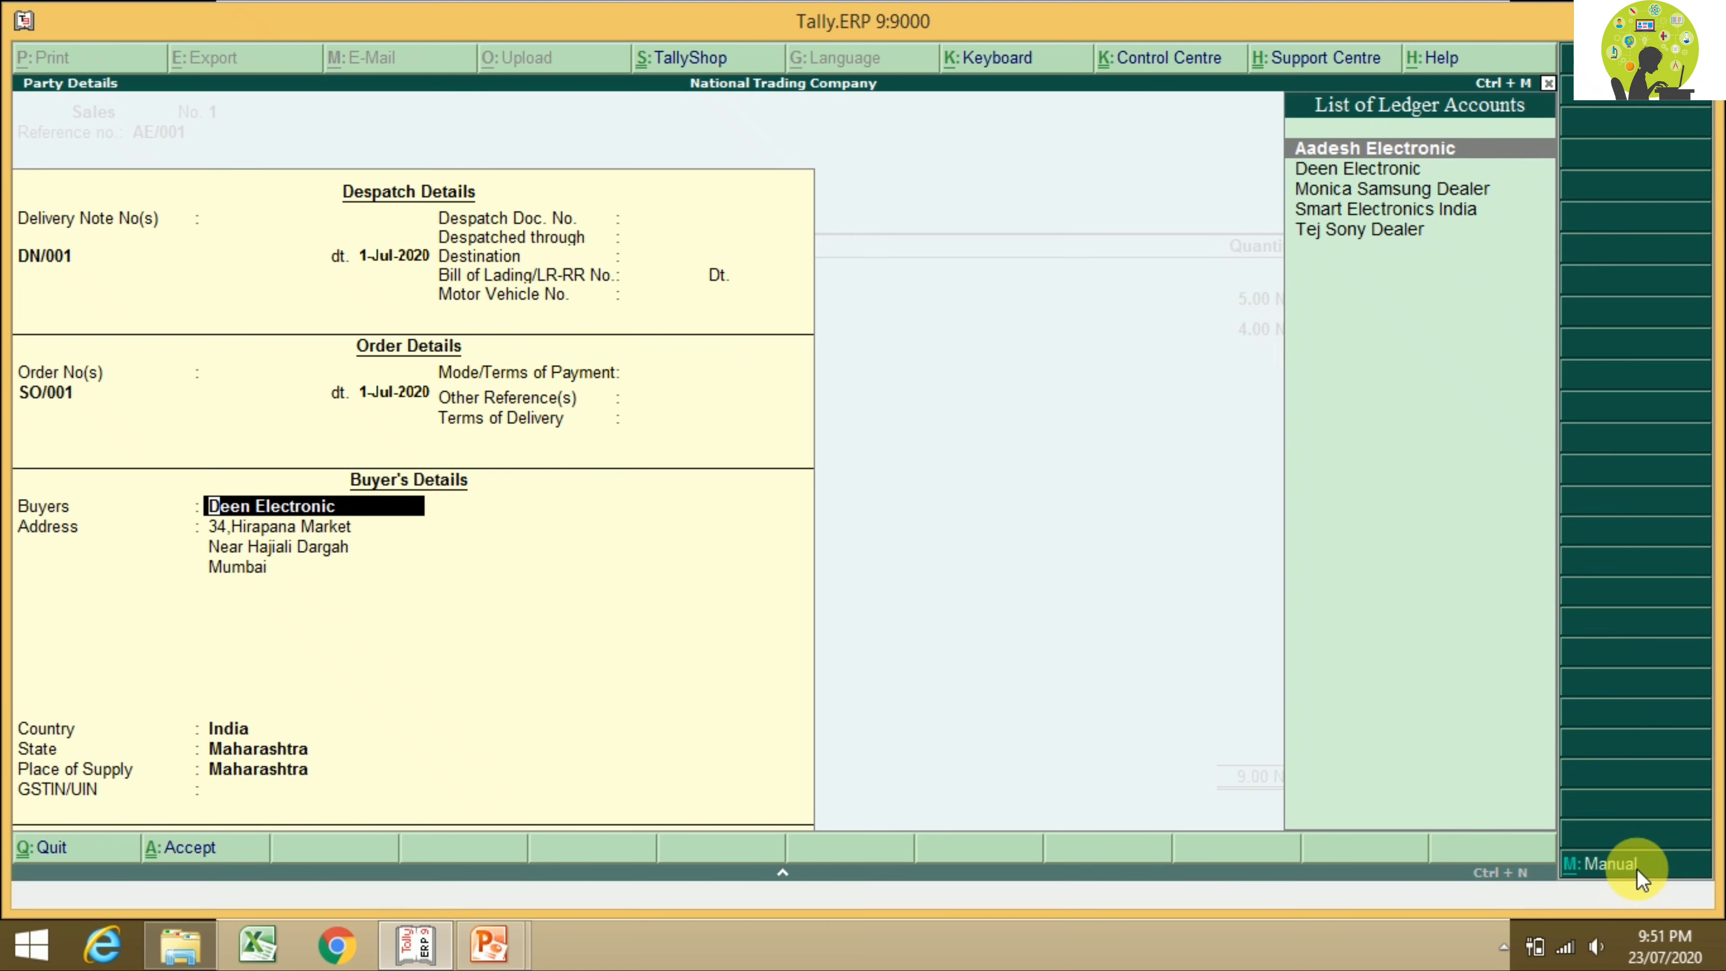
key("Return")
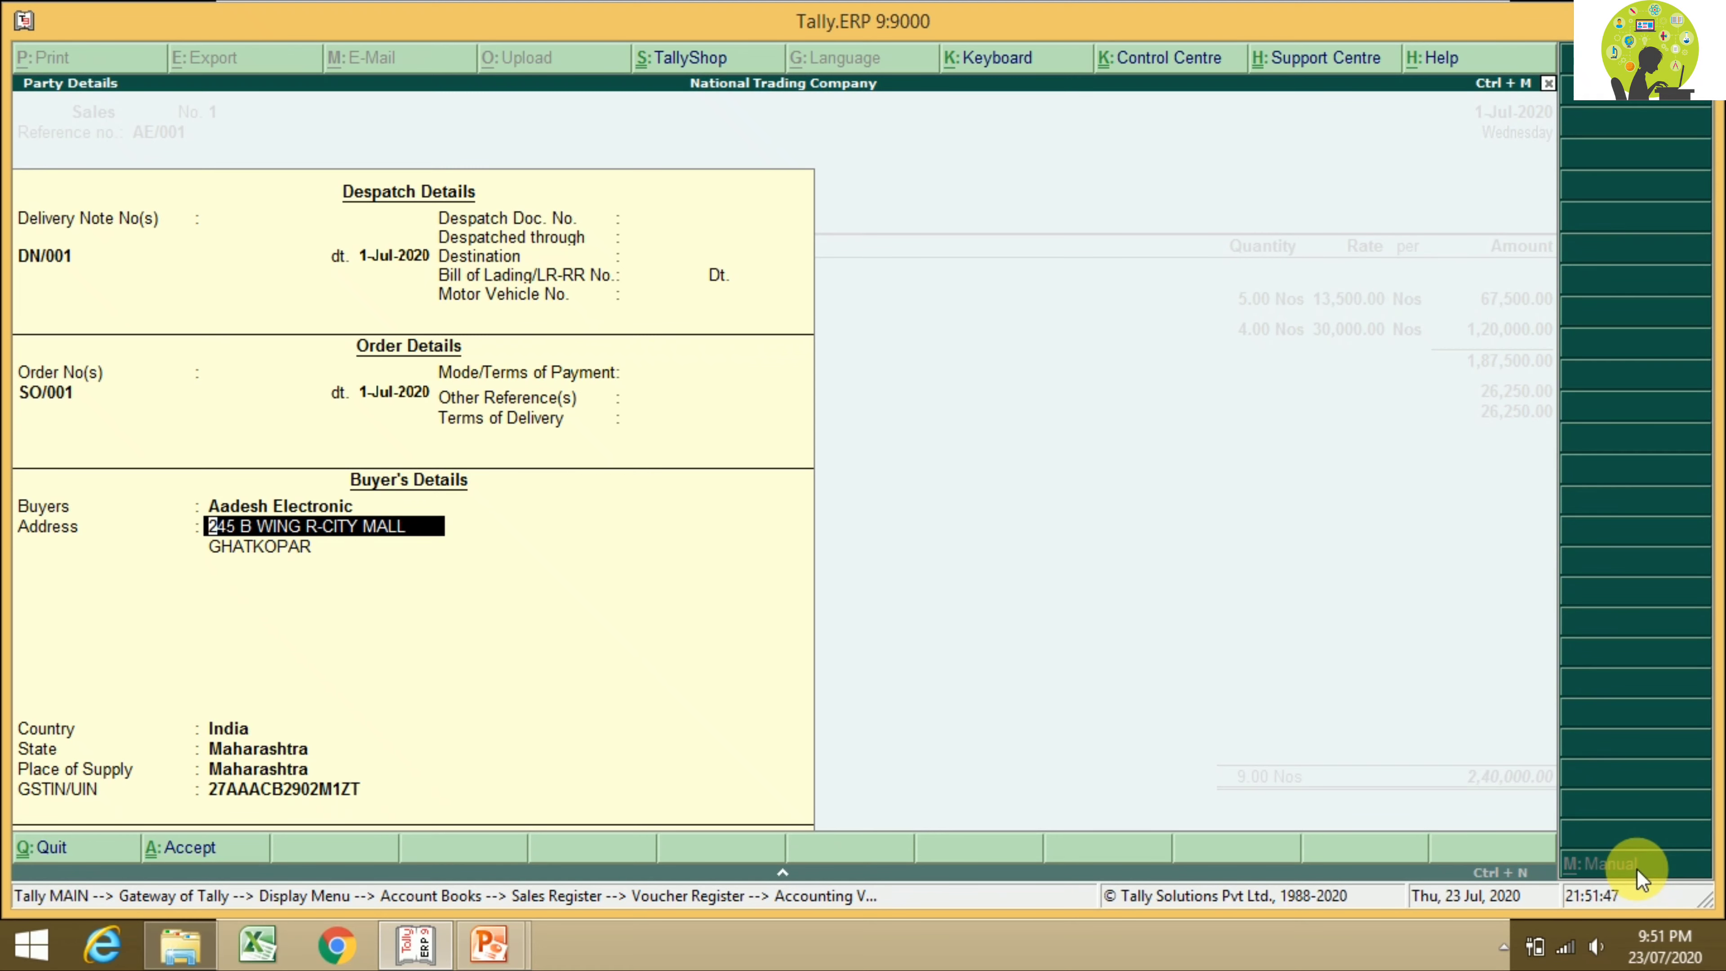
key("Return")
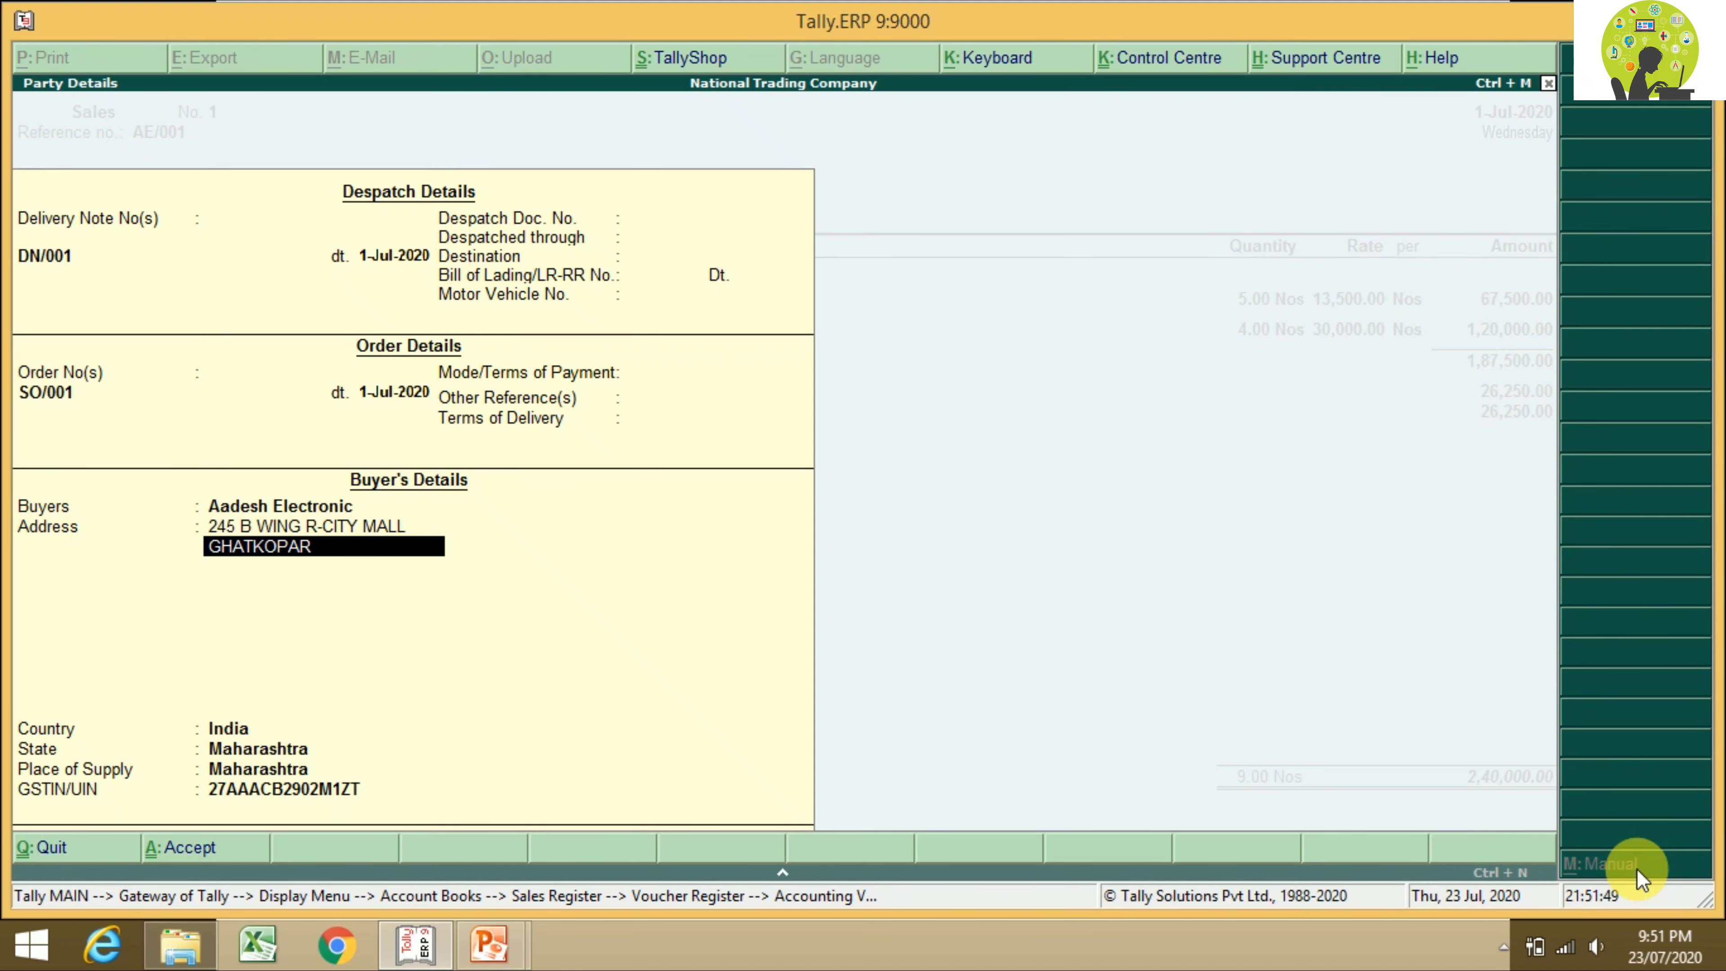
key("Return")
key("Return")
key("Return")
key("Return")
key("Return")
key("Return")
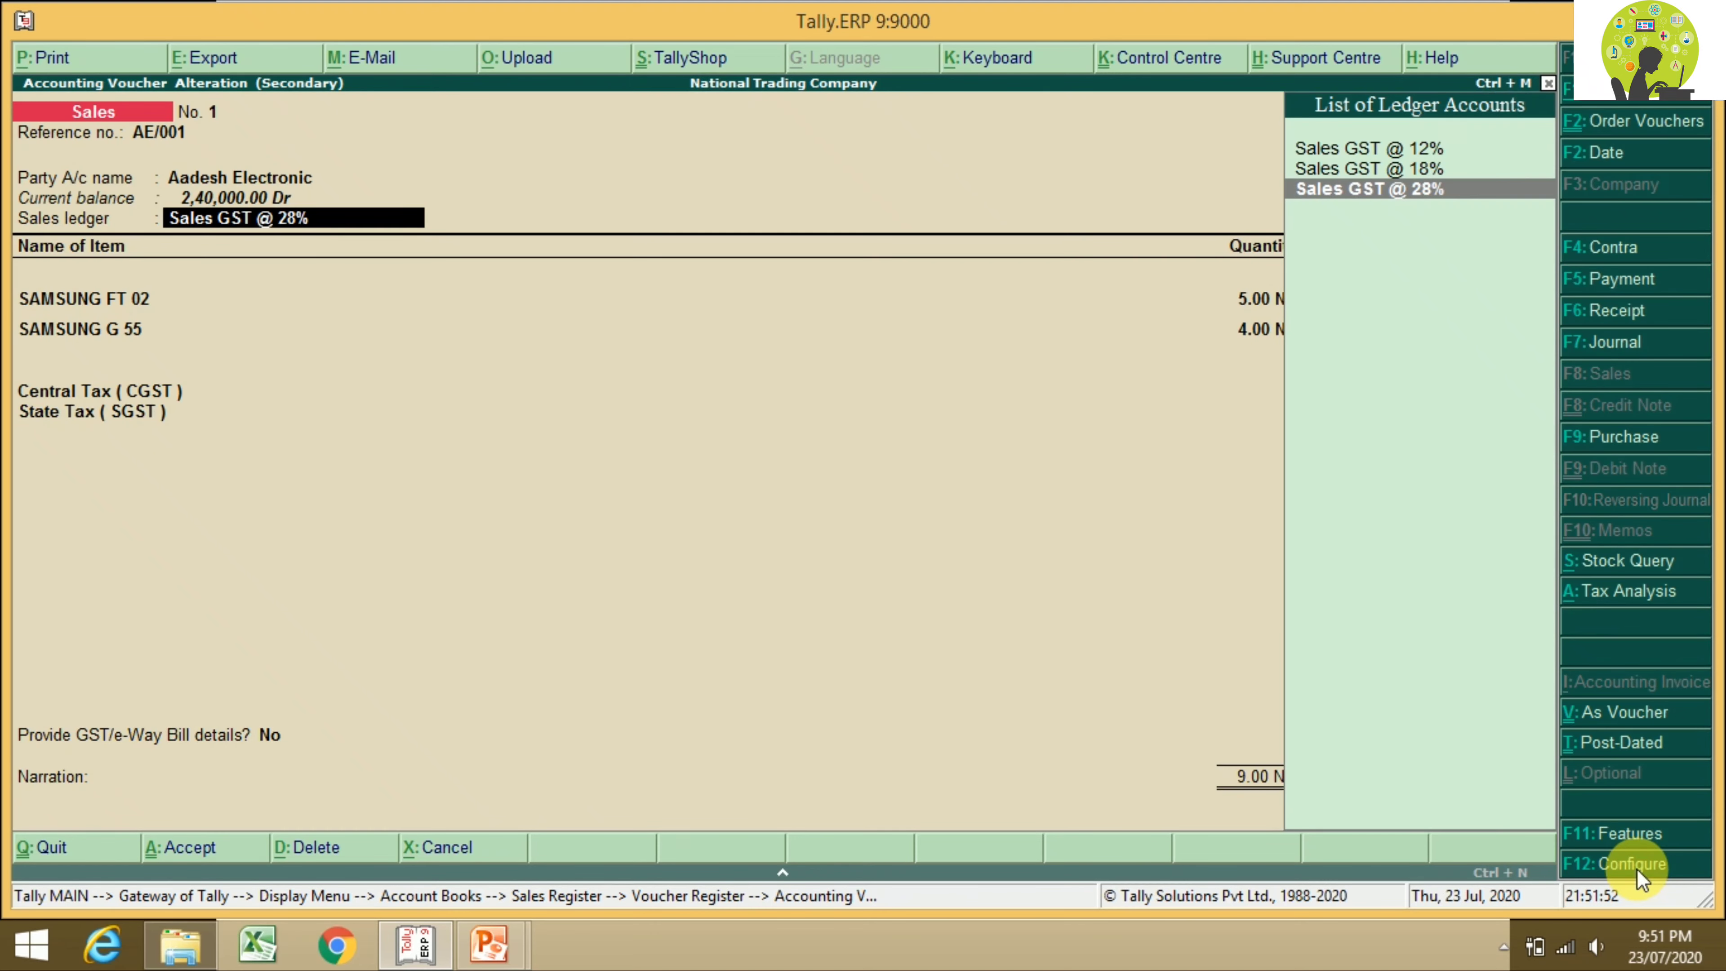
Step: Accept Sales GST @ 28% and the sales-order allocations for SAMSUNG FT 02 and SAMSUNG G 55
key("Return")
key("Return")
key("Return")
key("Return")
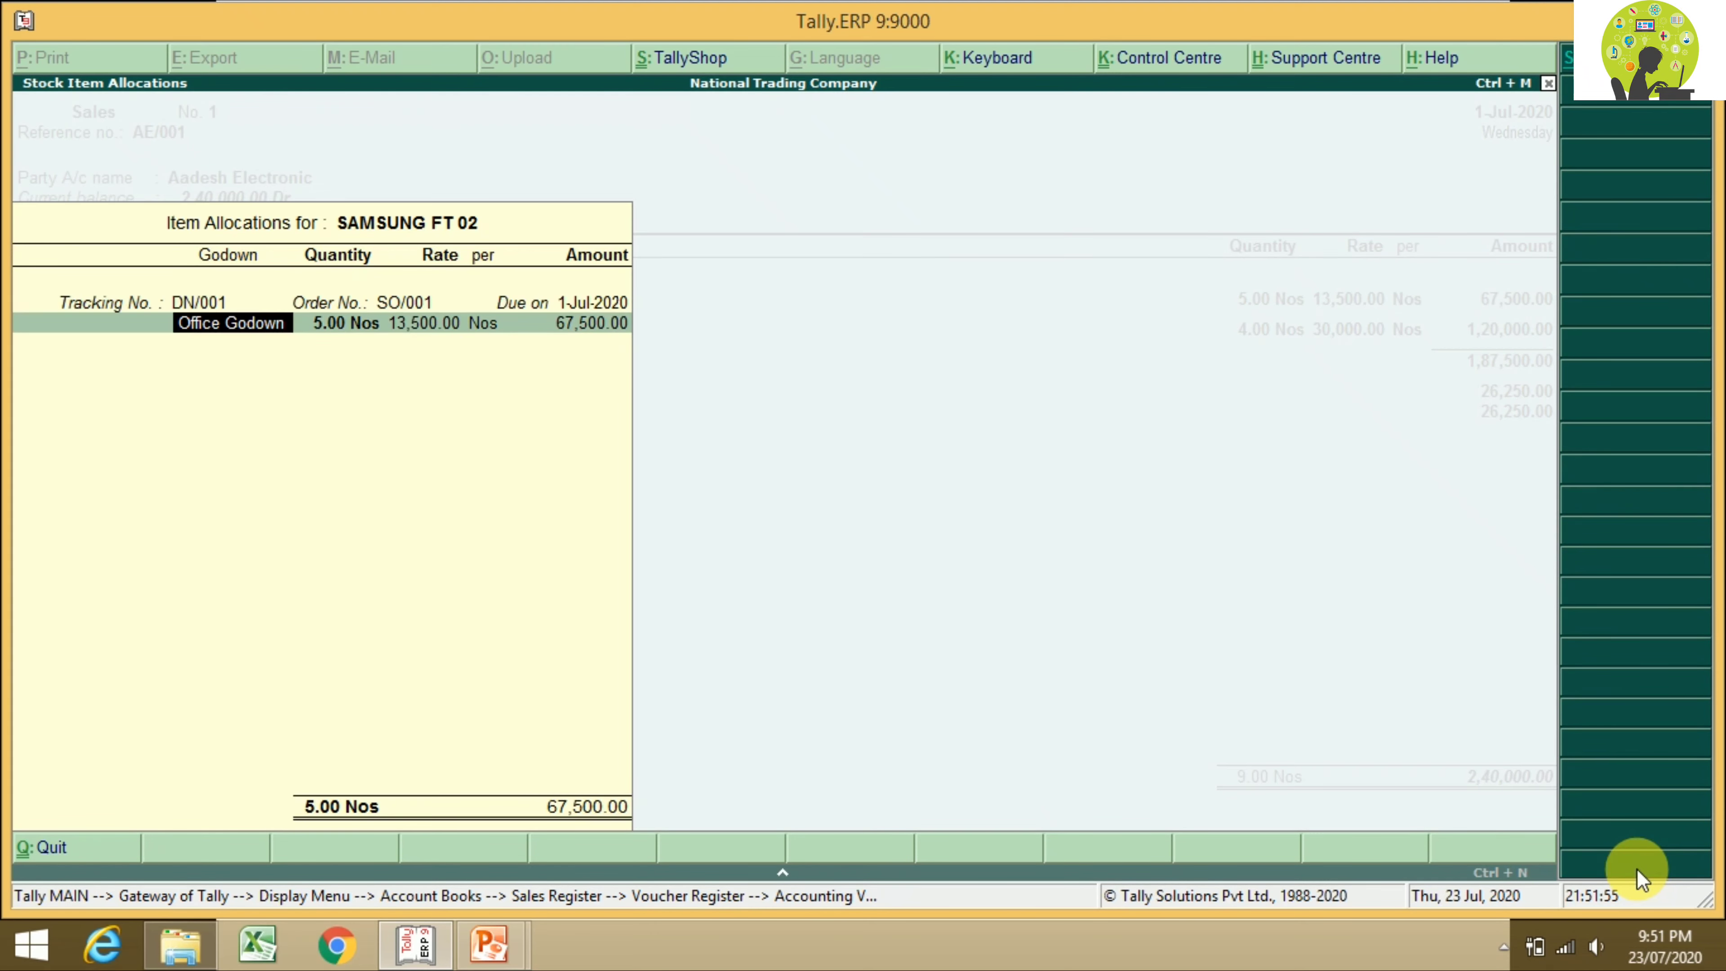
key("Return")
key("Return")
key("Return")
key("Return")
key("Return")
key("Return")
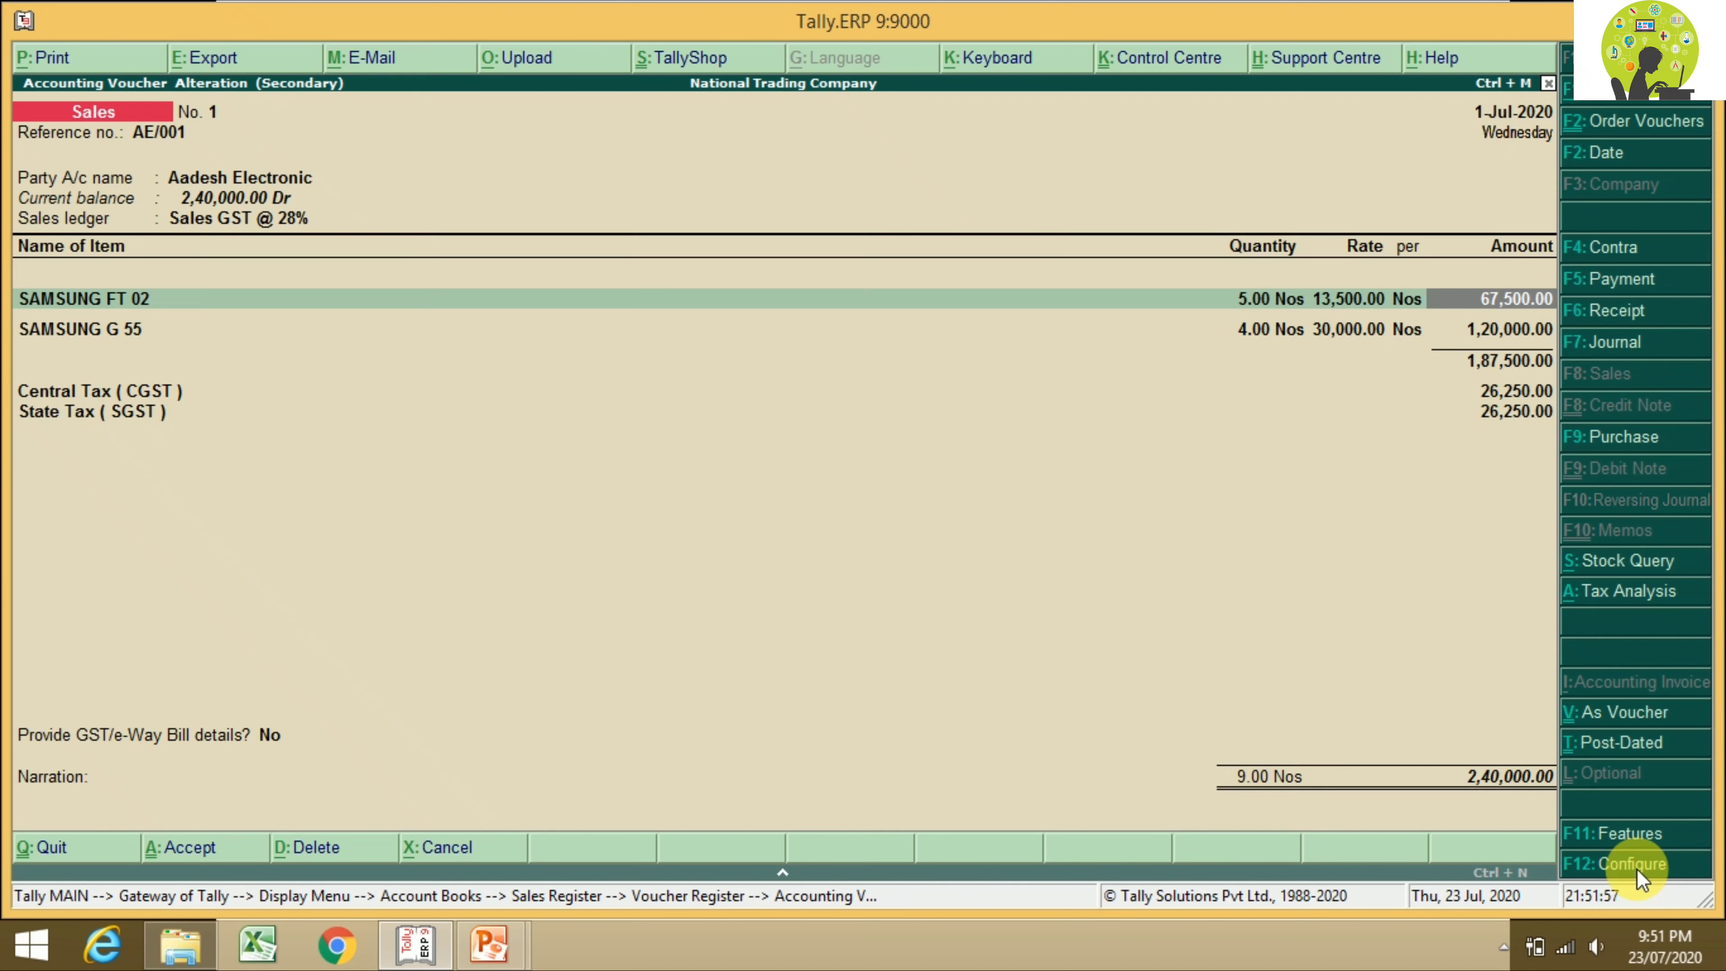
key("Return")
key("Return")
key("Return")
key("Return")
key("Return")
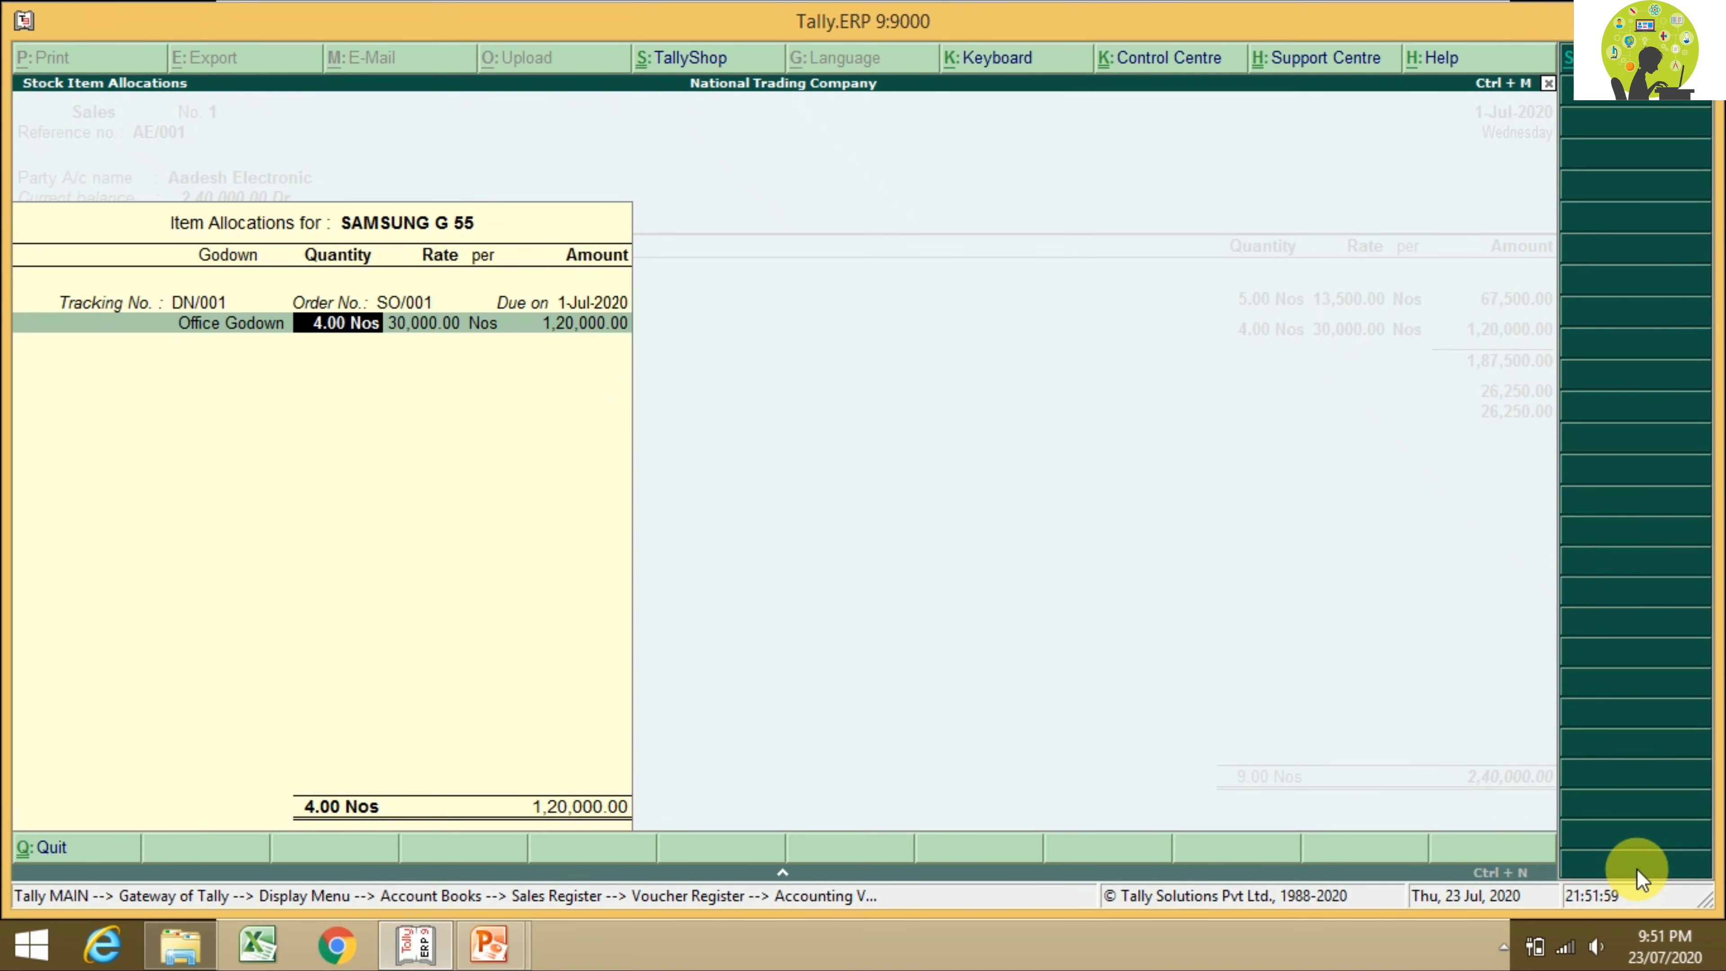
key("Return")
key("Return")
key("Return")
key("Return")
key("Return")
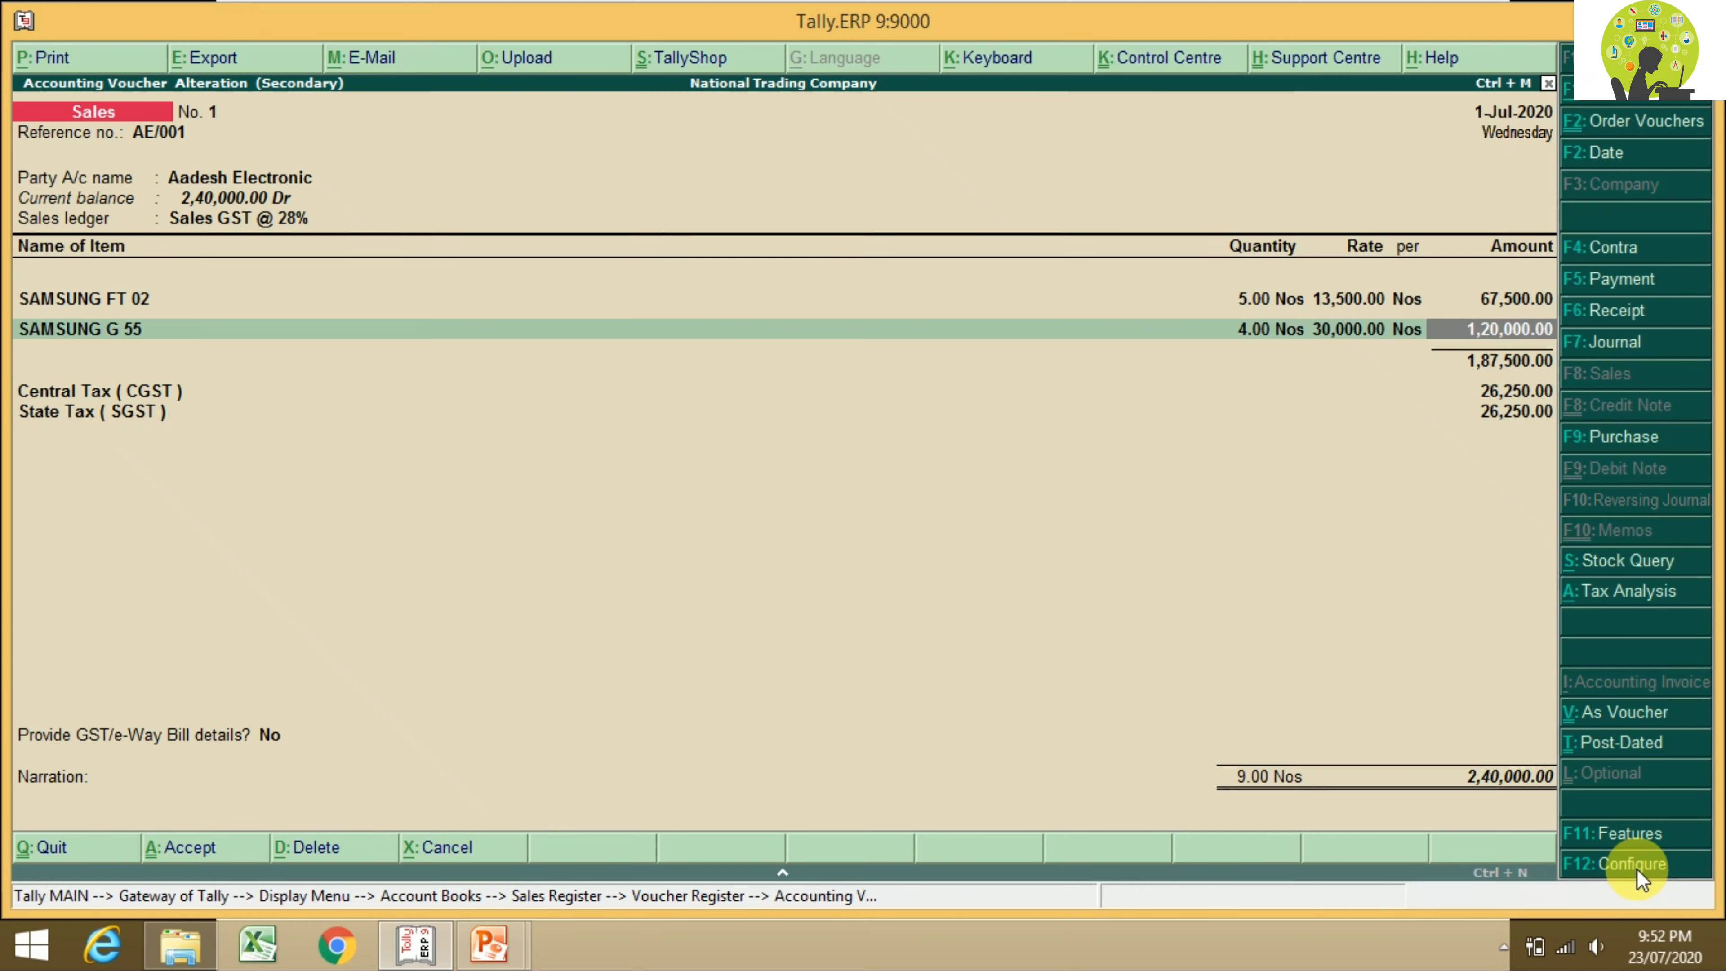
key("Return")
key("Return")
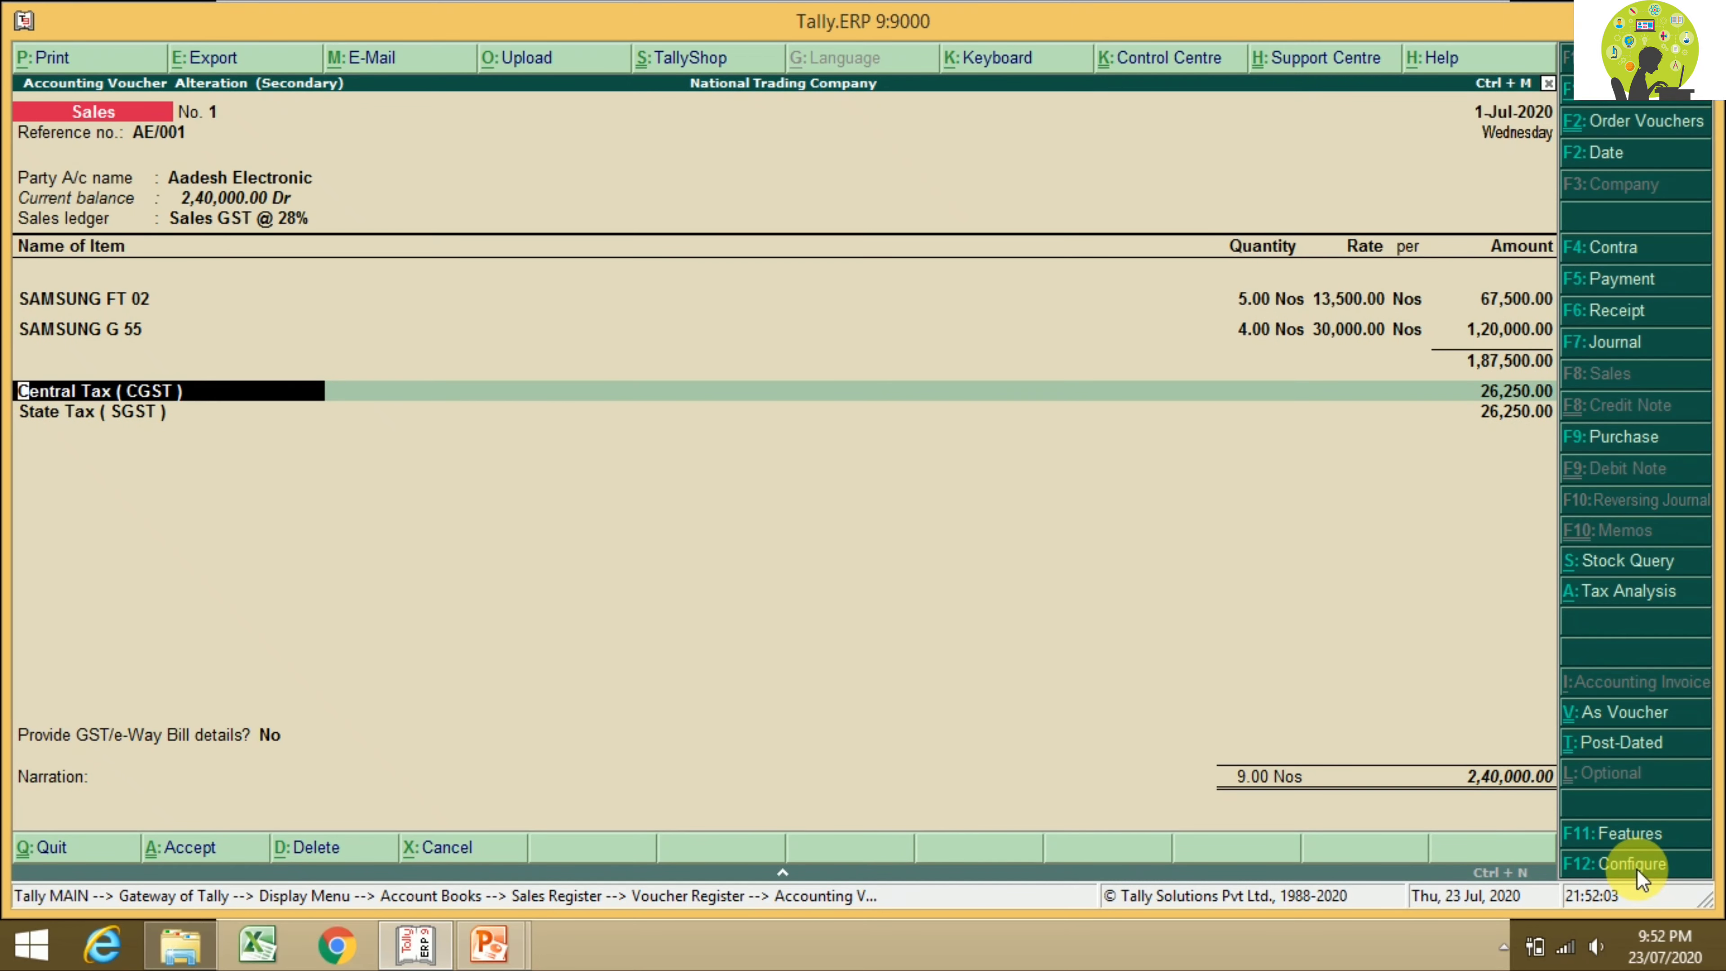
Step: Save the voucher past the CGST, SGST and e-Way Bill prompts, then reopen it for printing
key("Return")
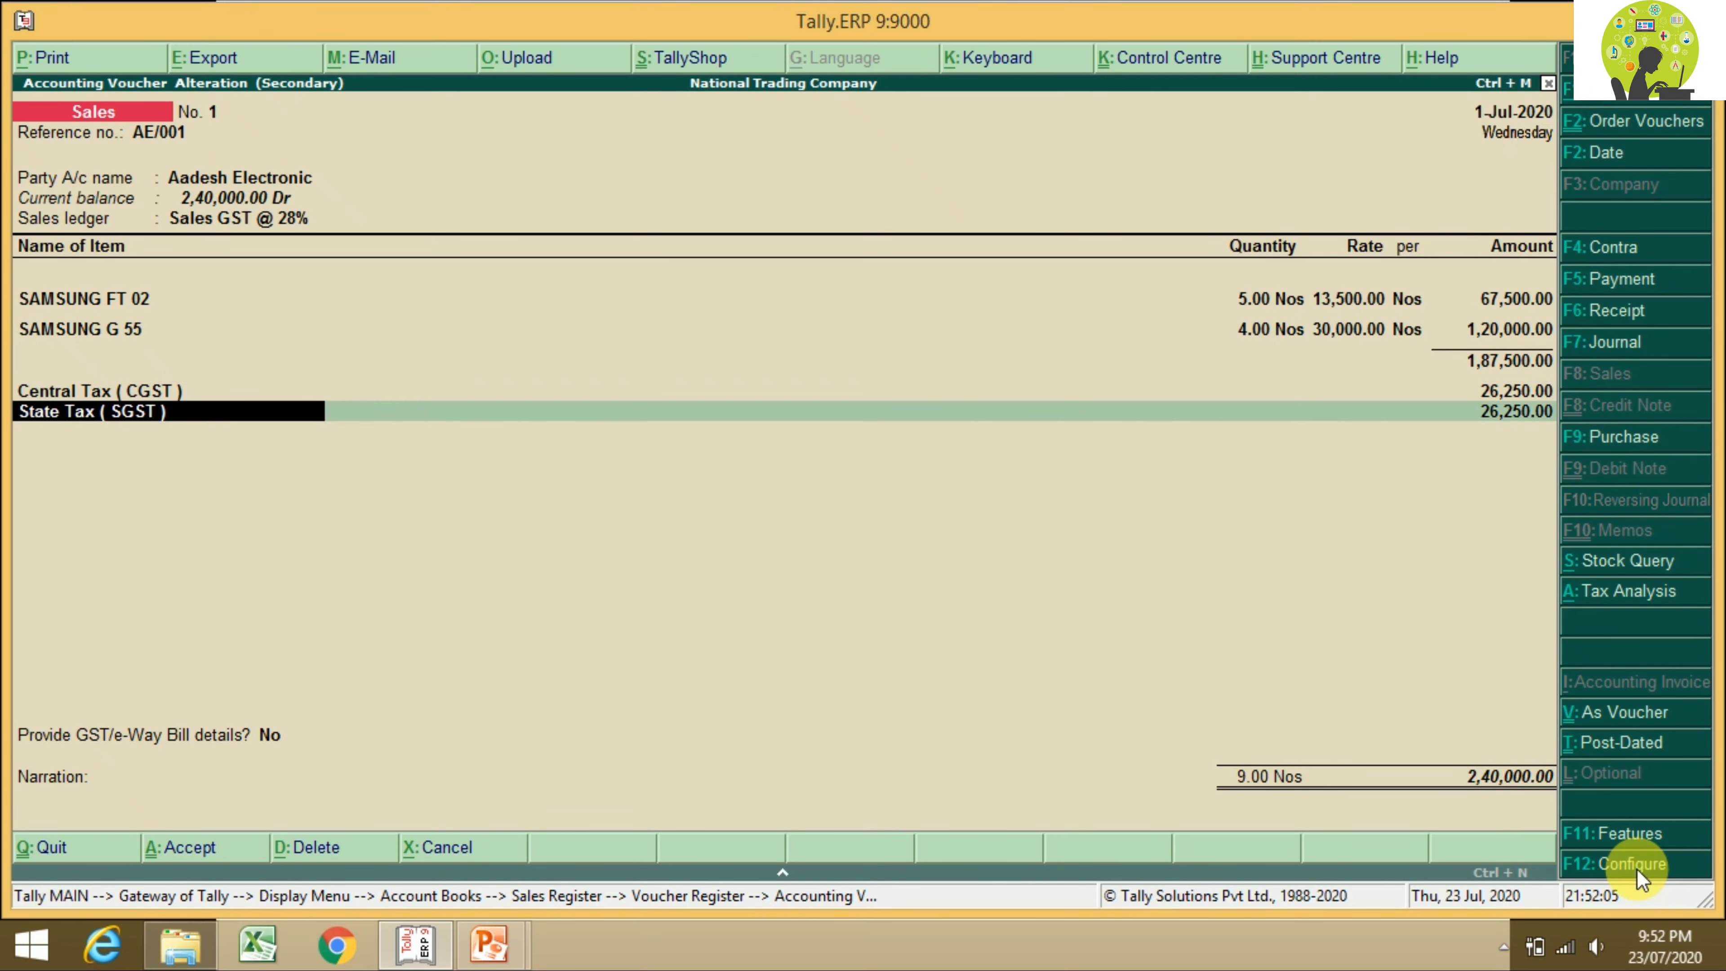
key("Return")
key("Return")
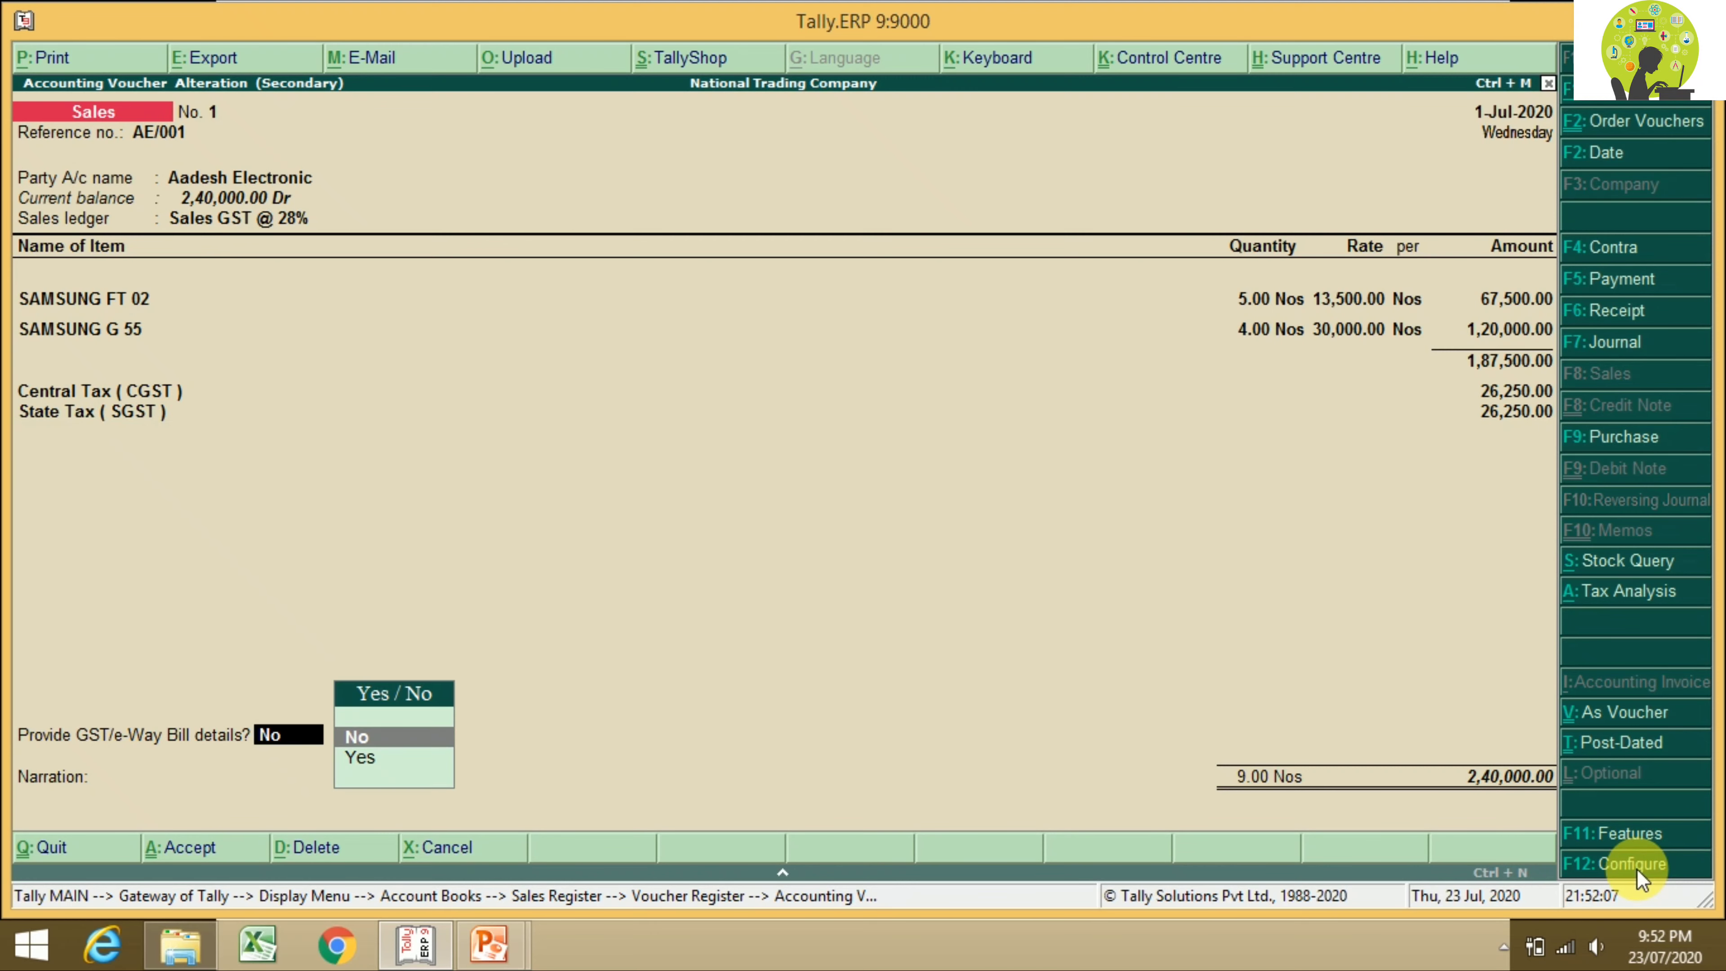
key("Return")
key("Return")
key("Return")
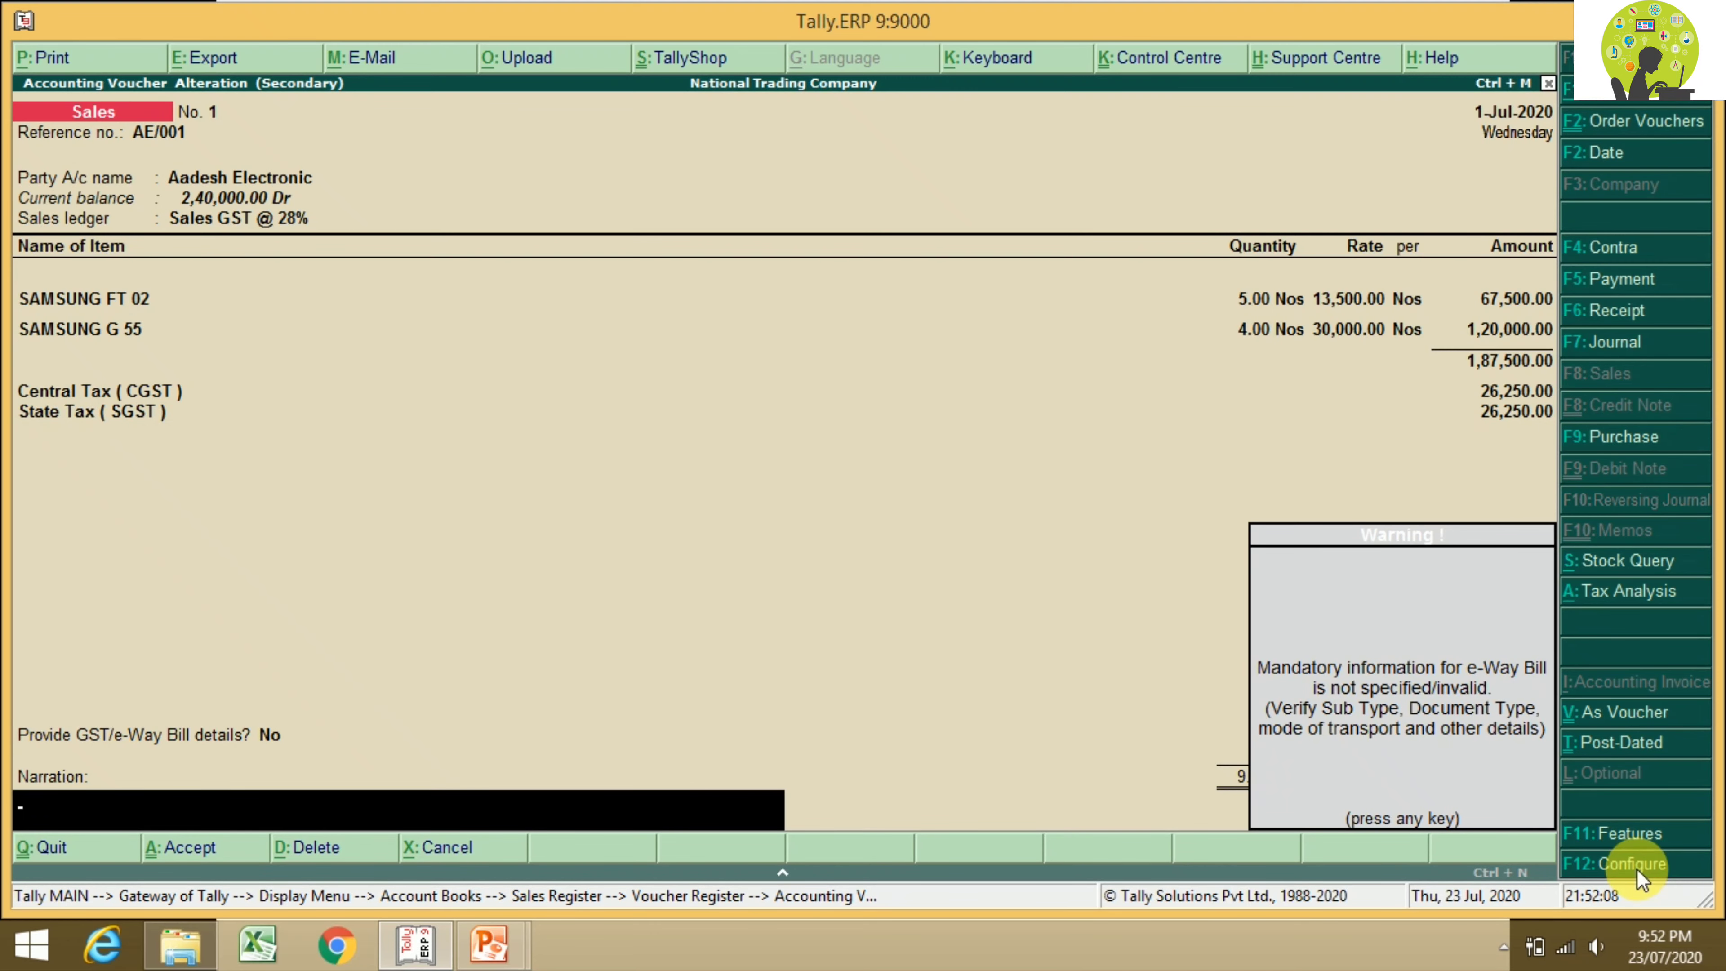
key("Return")
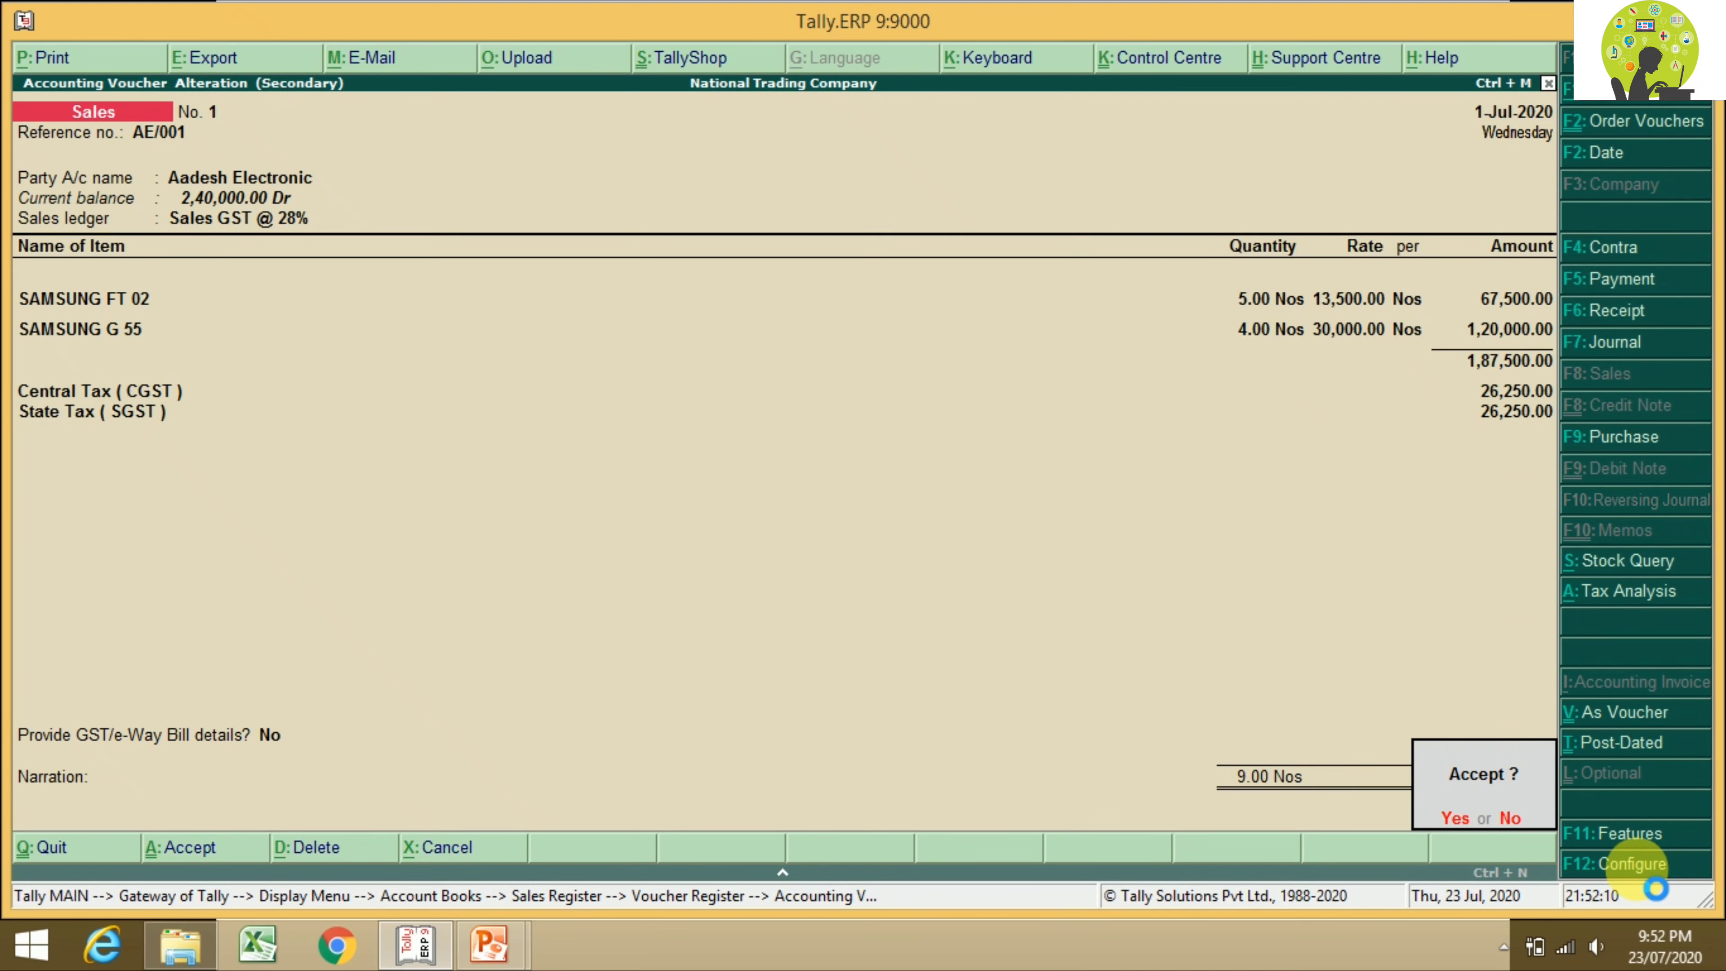
key("Return")
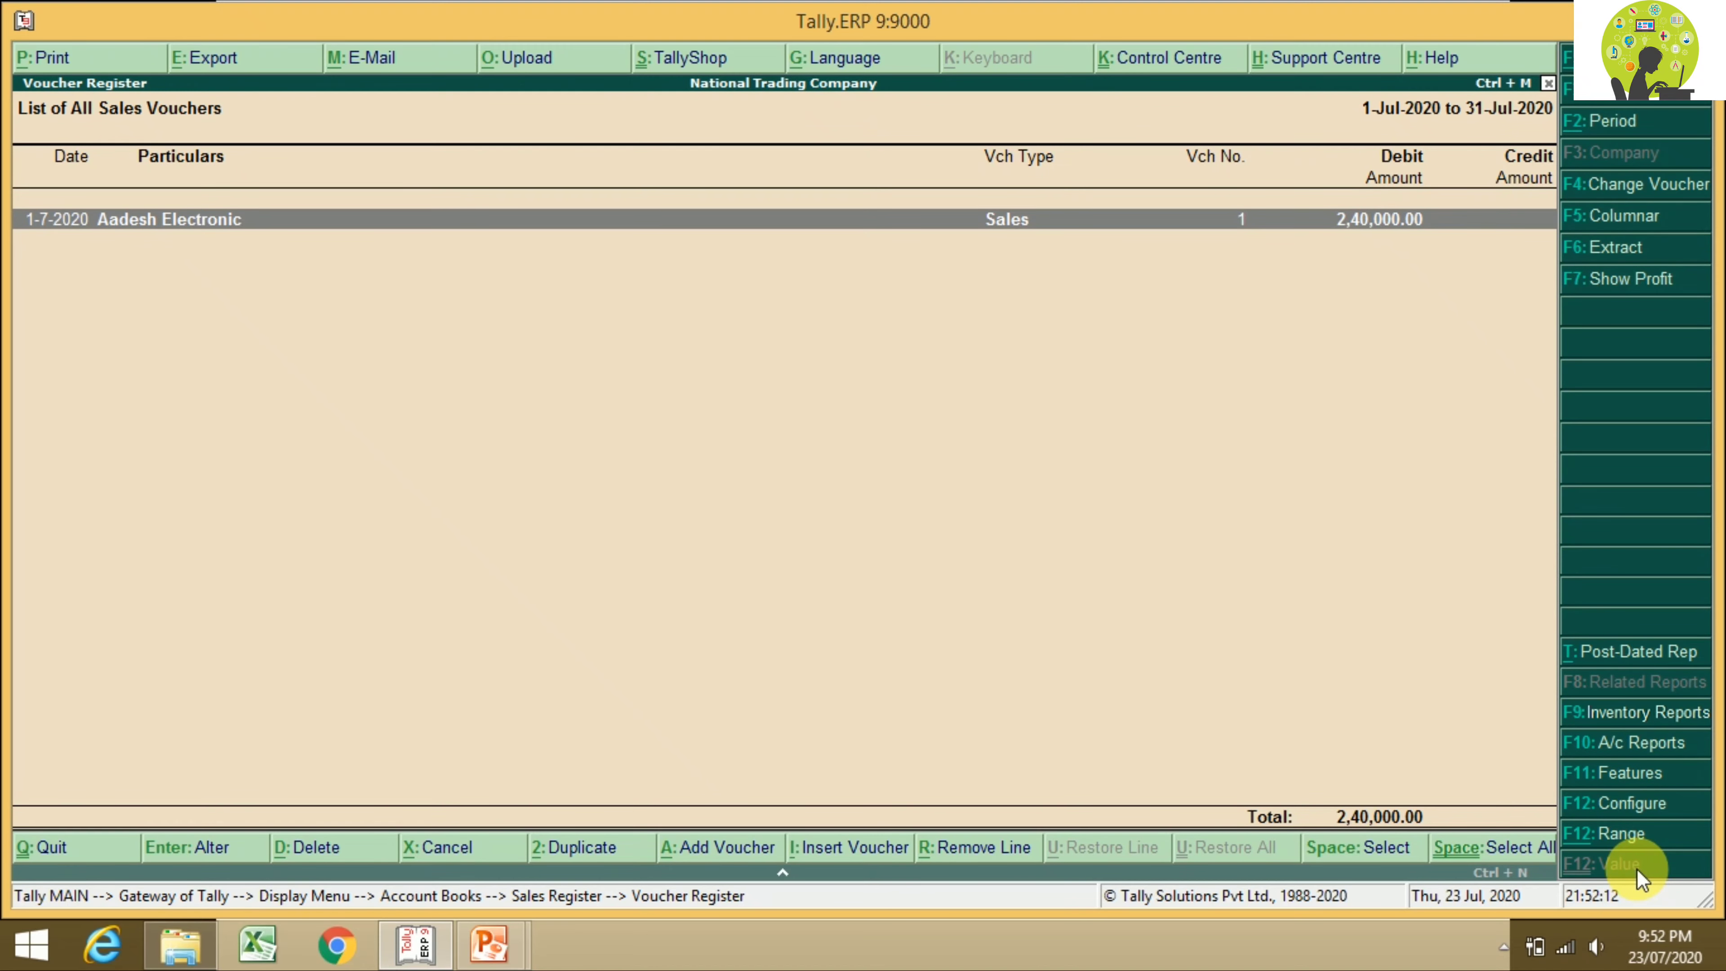
key("Return")
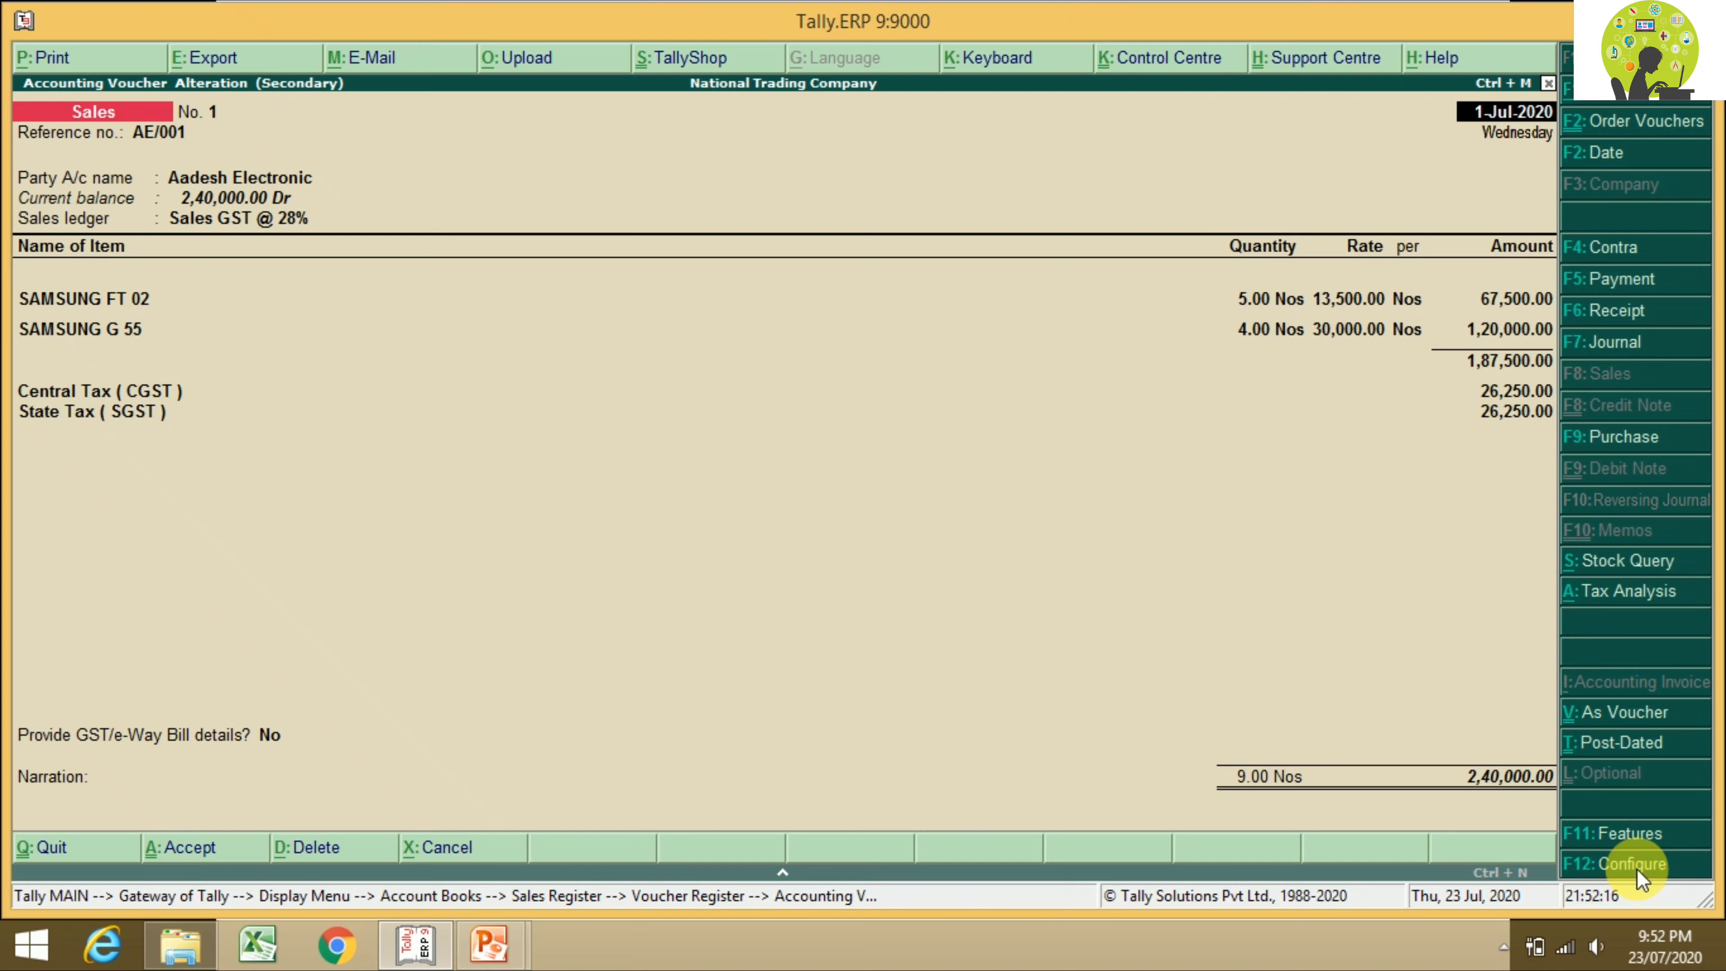
key("alt+p")
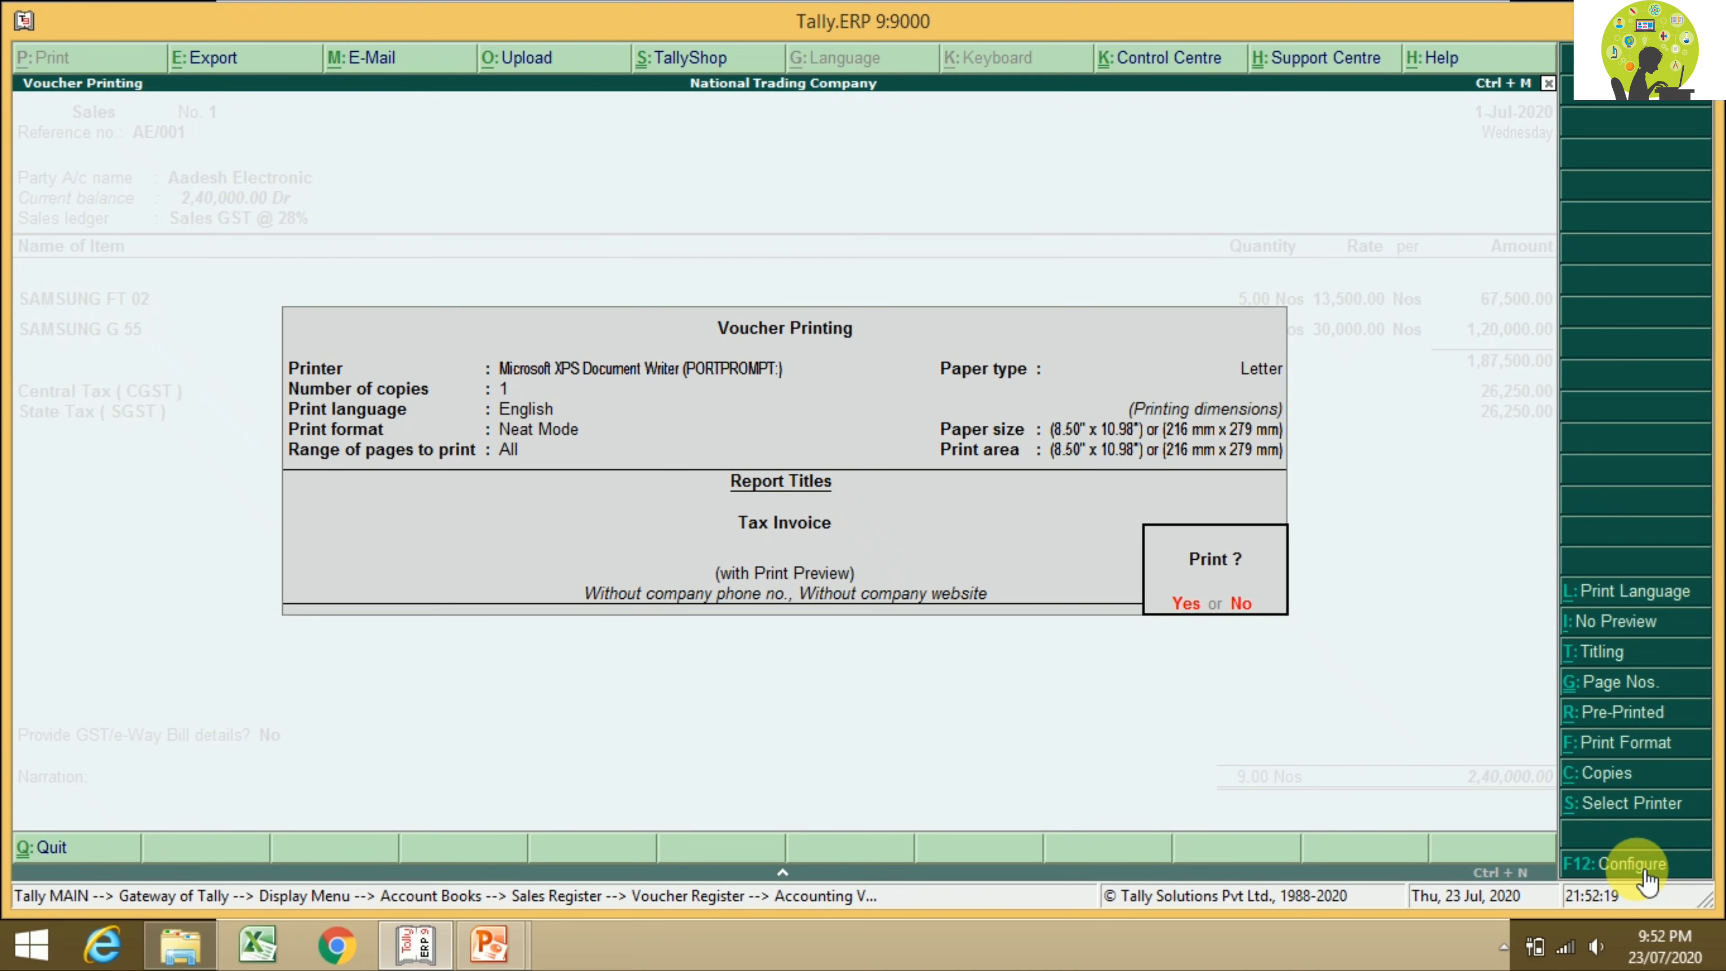
key("Return")
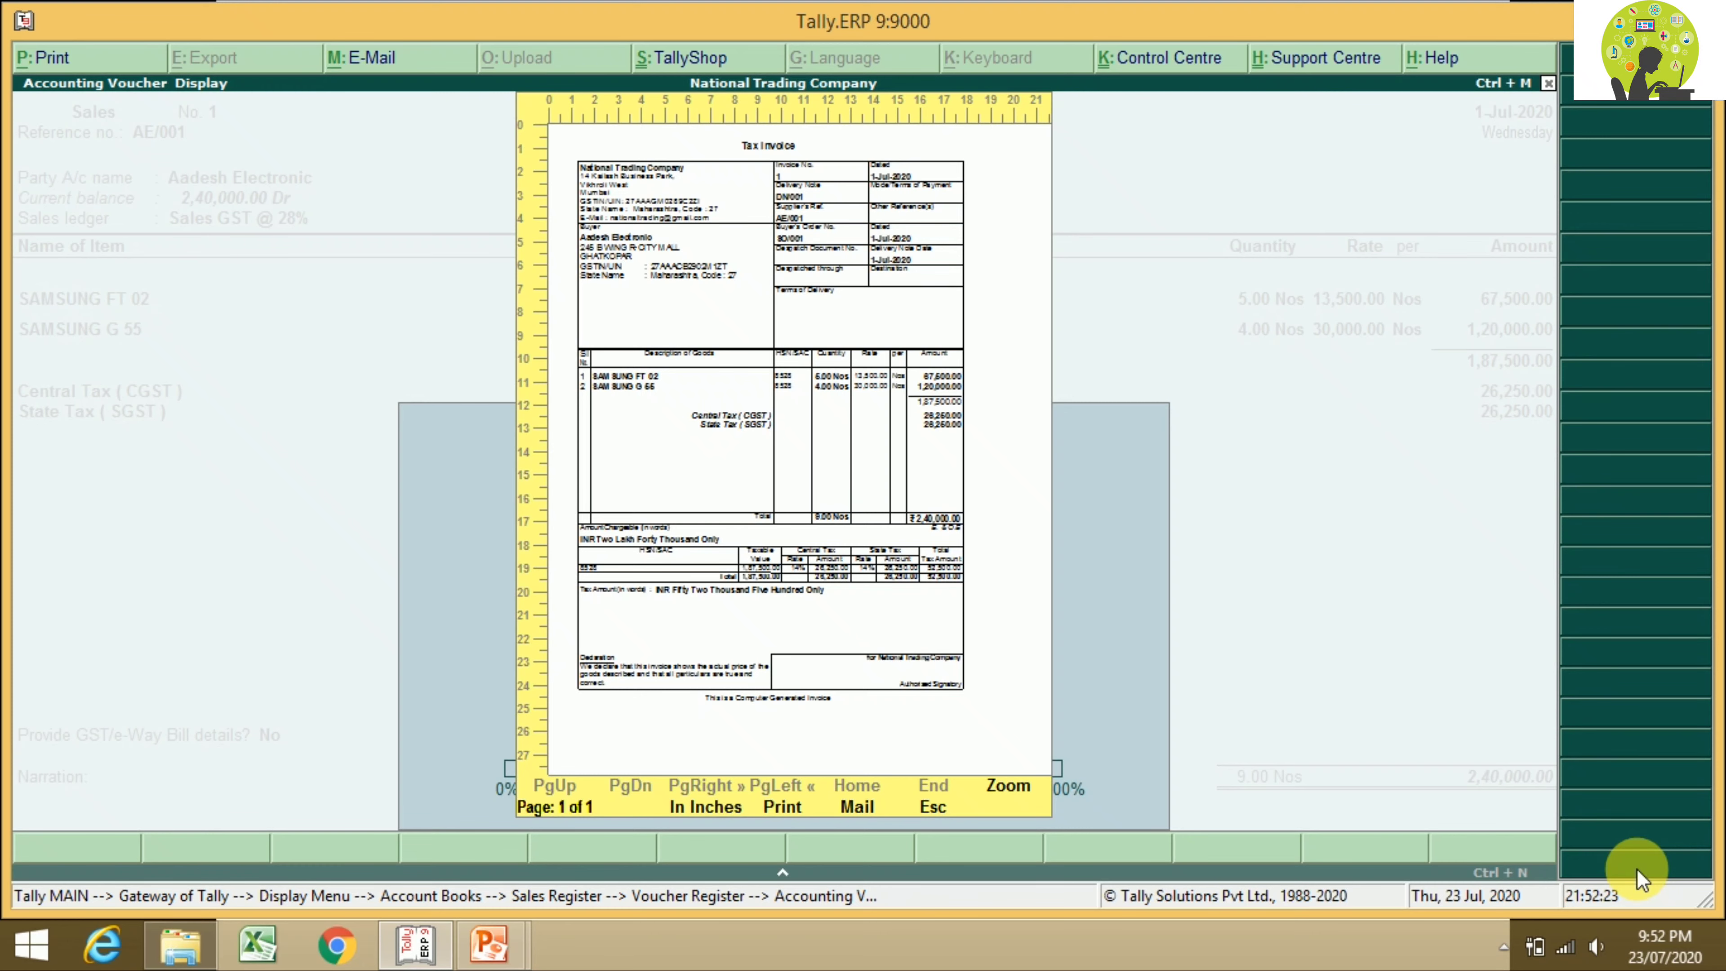
key("alt+z")
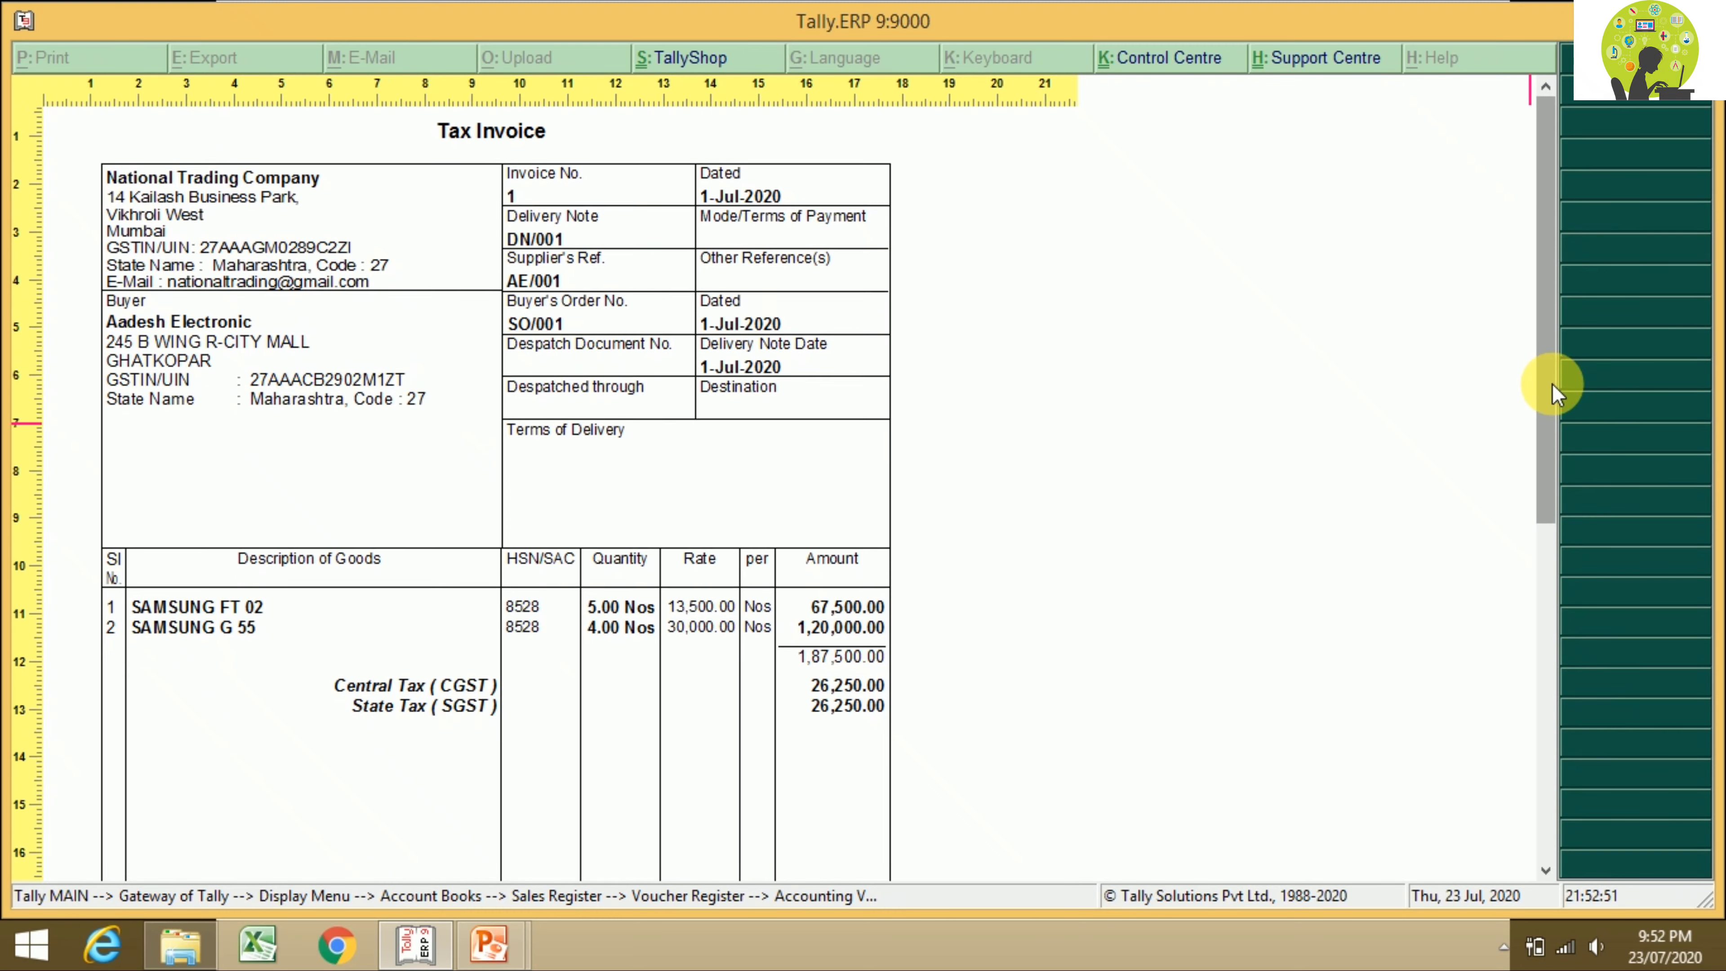
left_click_drag(1556, 394, 1529, 548)
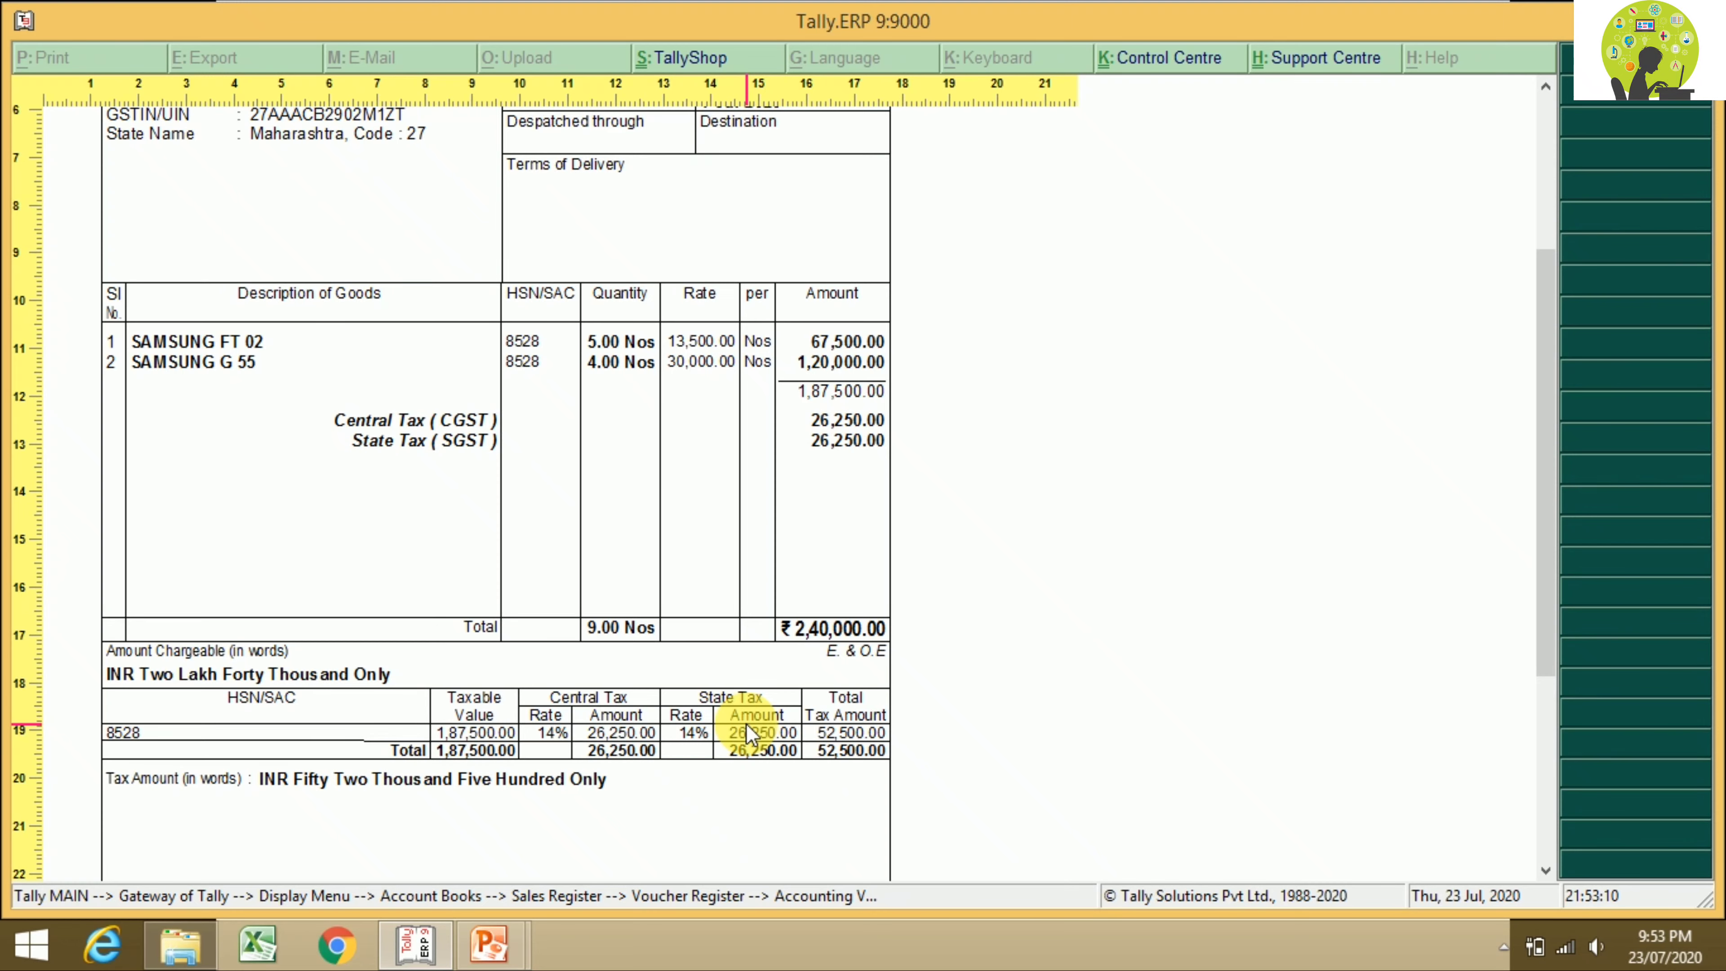
key("Escape")
key("Escape")
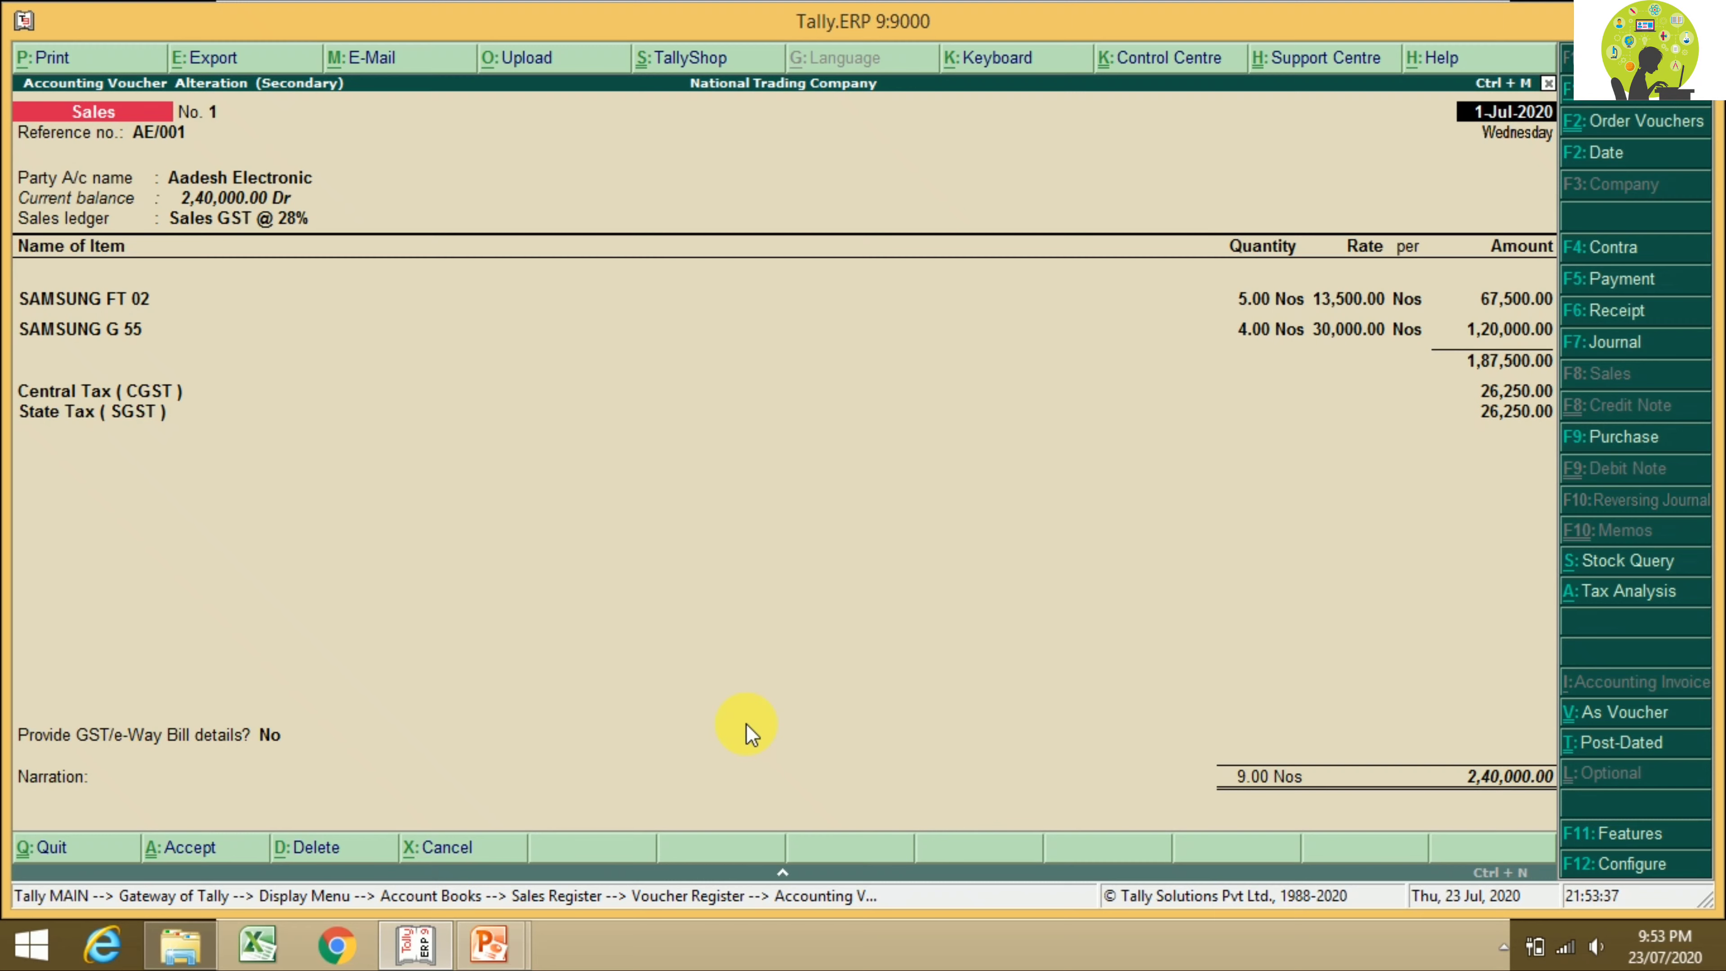
Step: Set Number of Copies to 3 with Type of Copy All, and preview the Tax Invoice
key("alt+p")
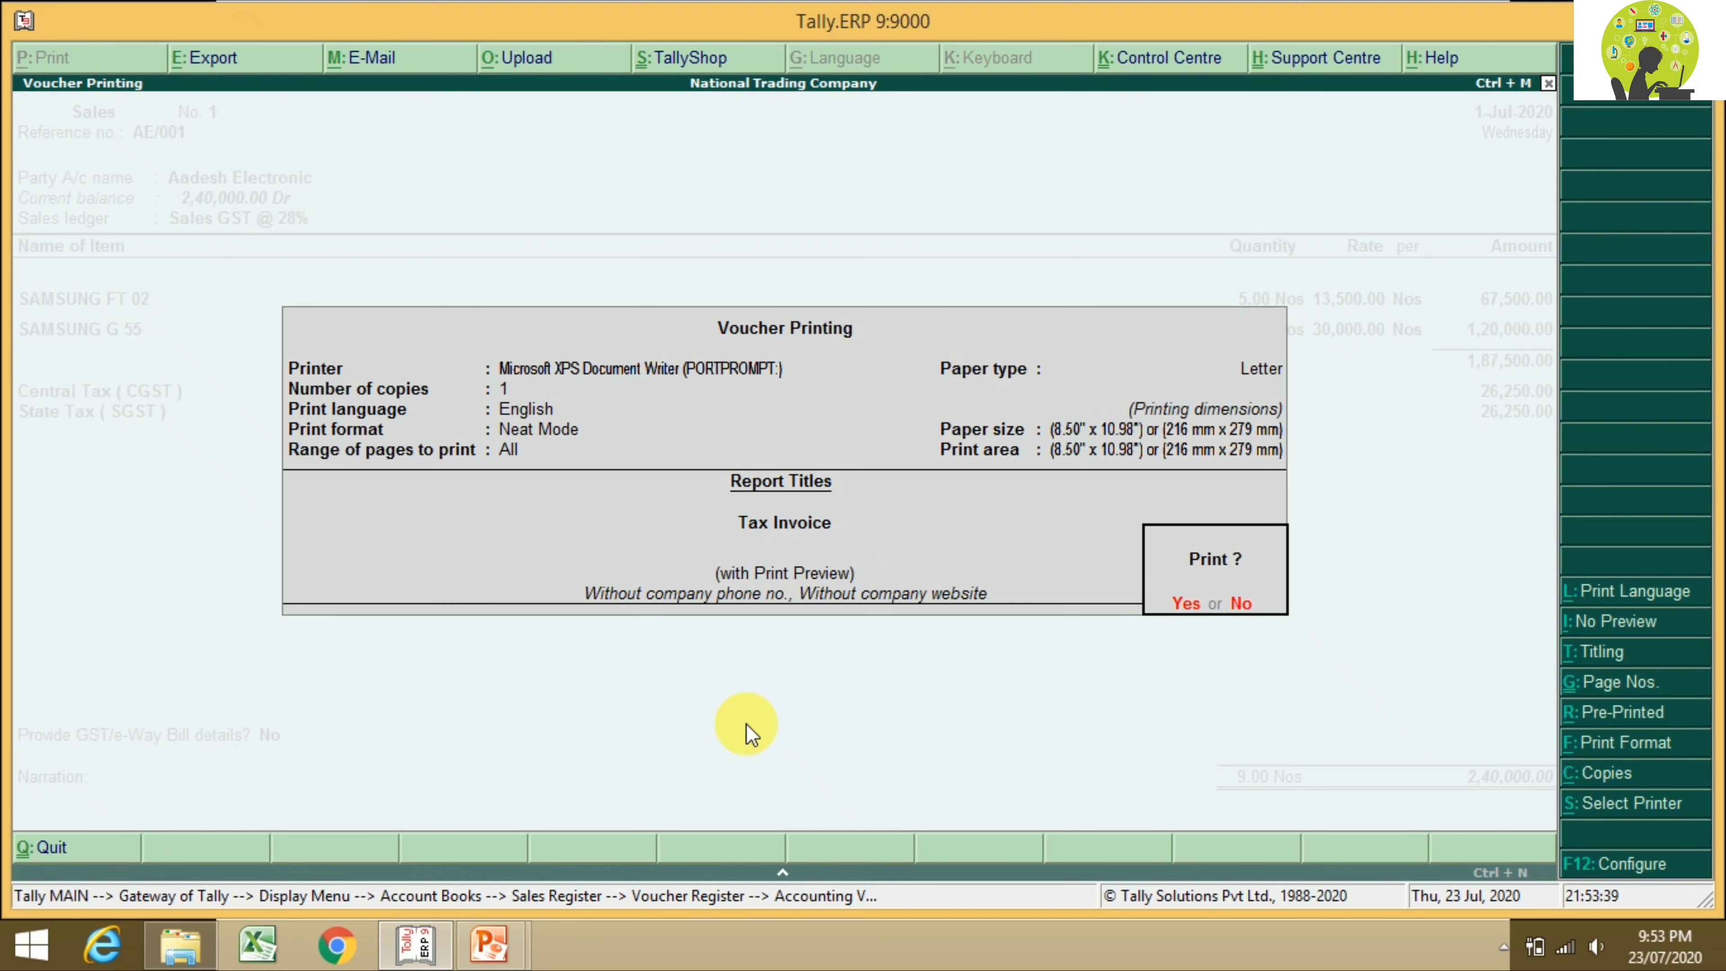
left_click(1602, 783)
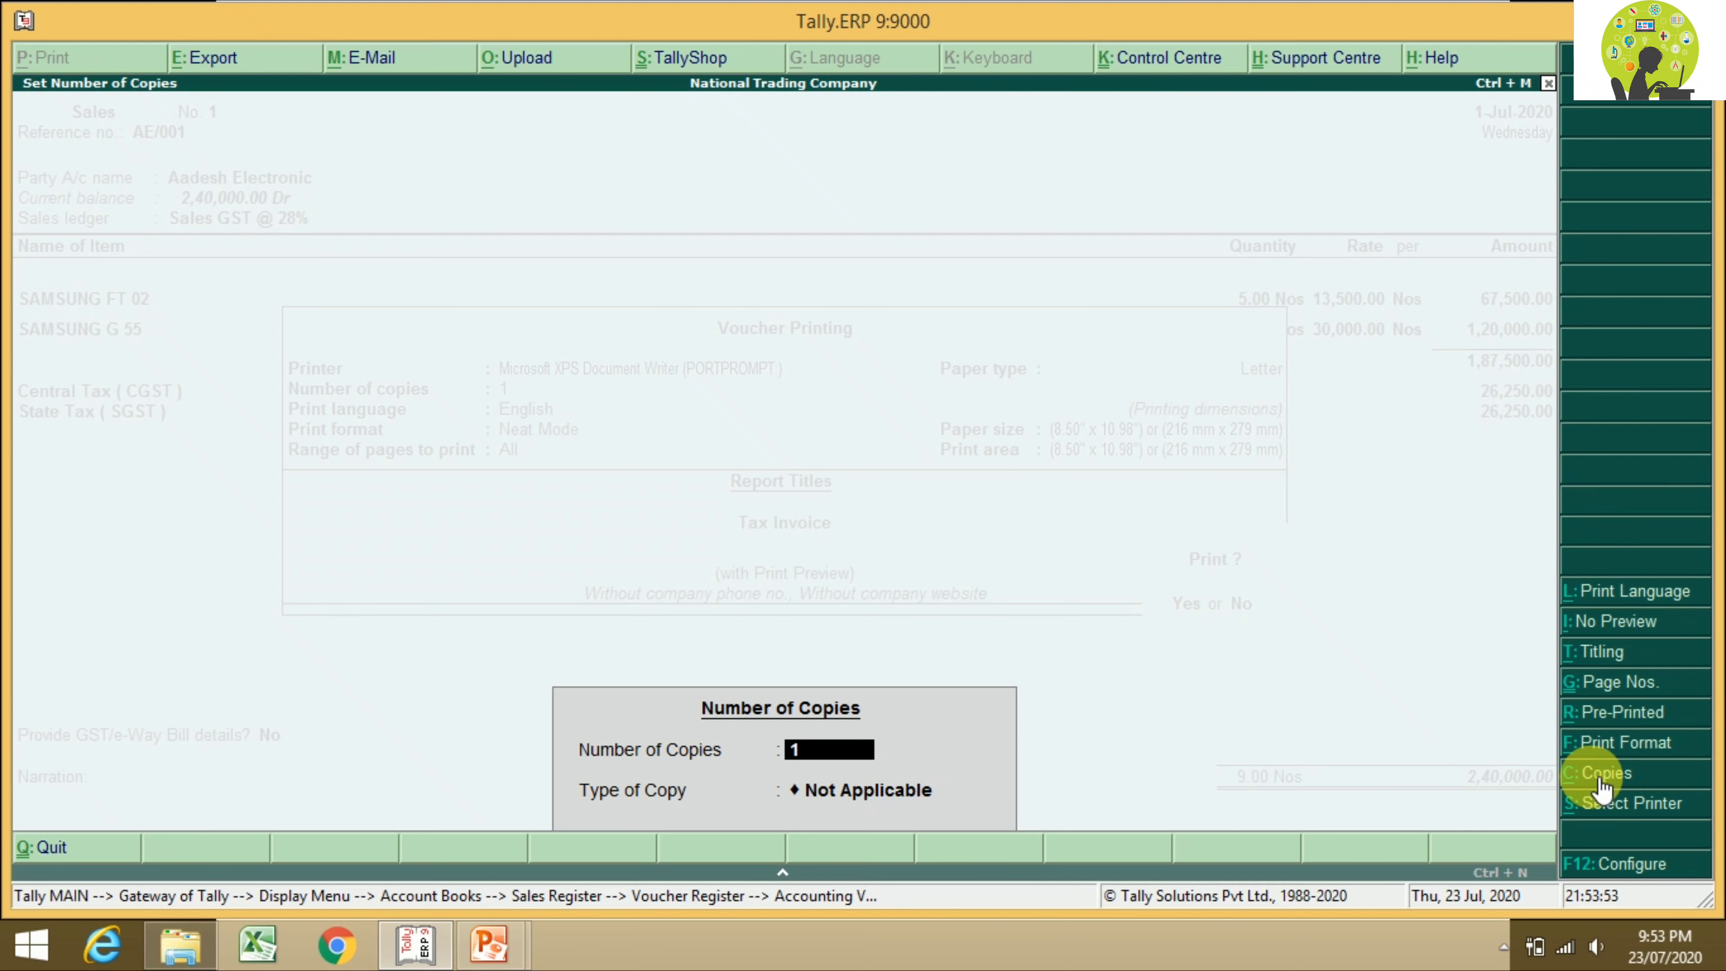
type("3")
key("Return")
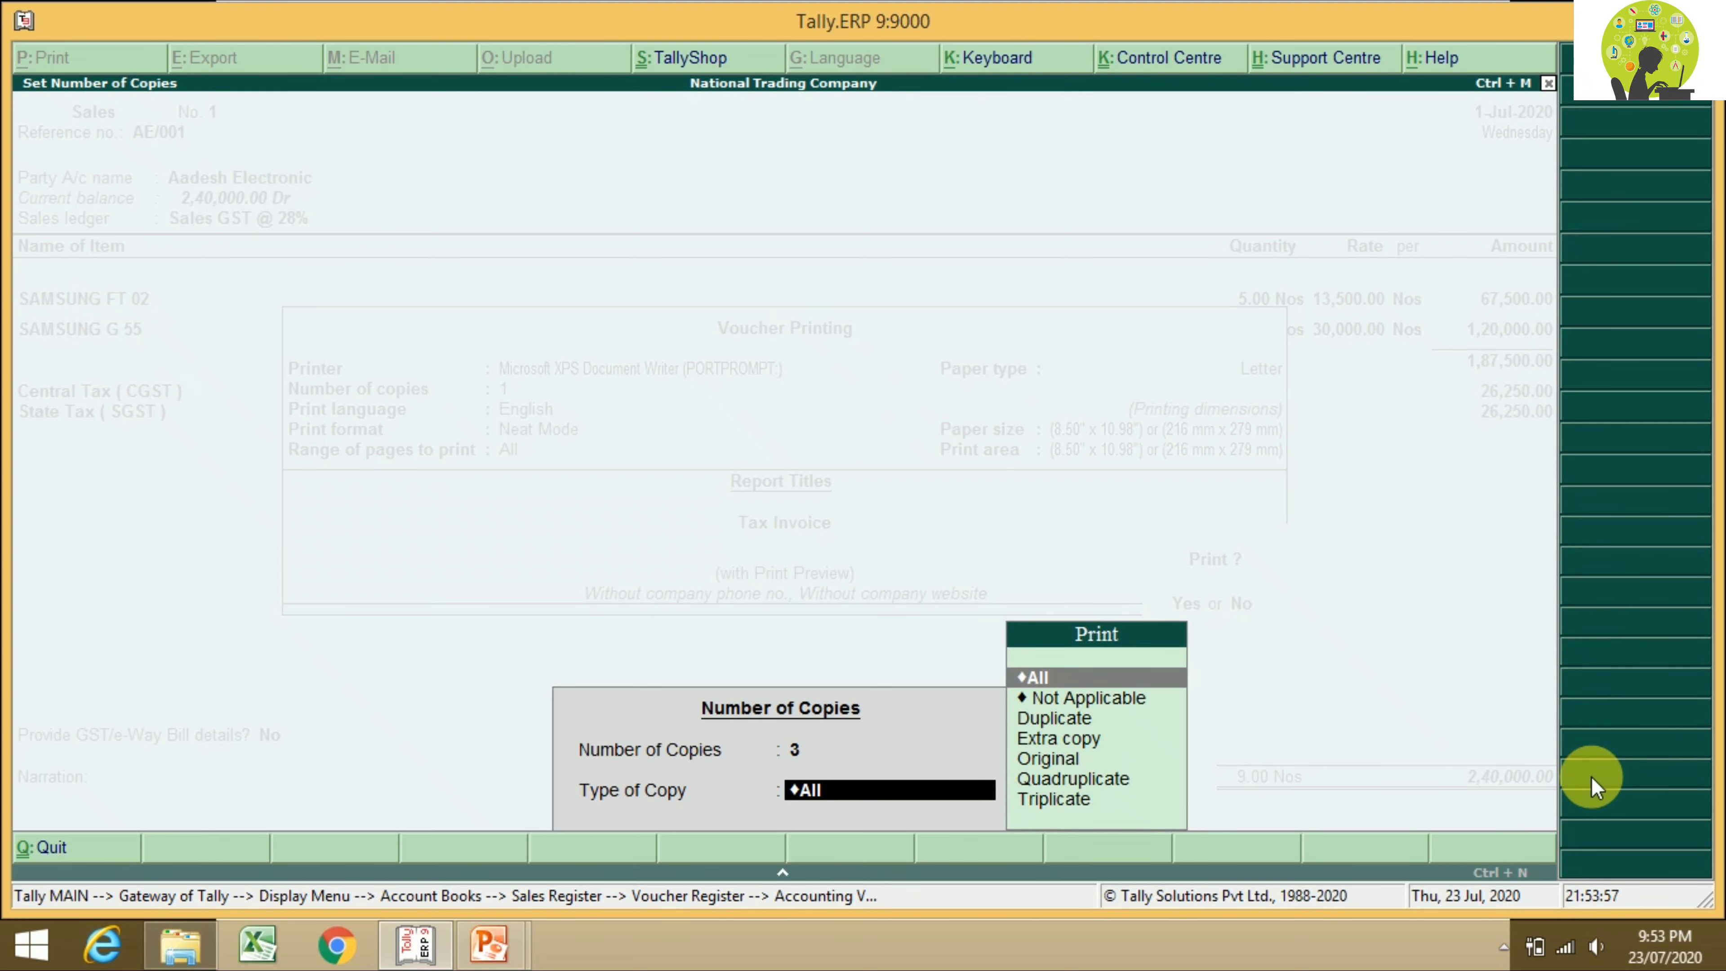
key("Return")
key("Return")
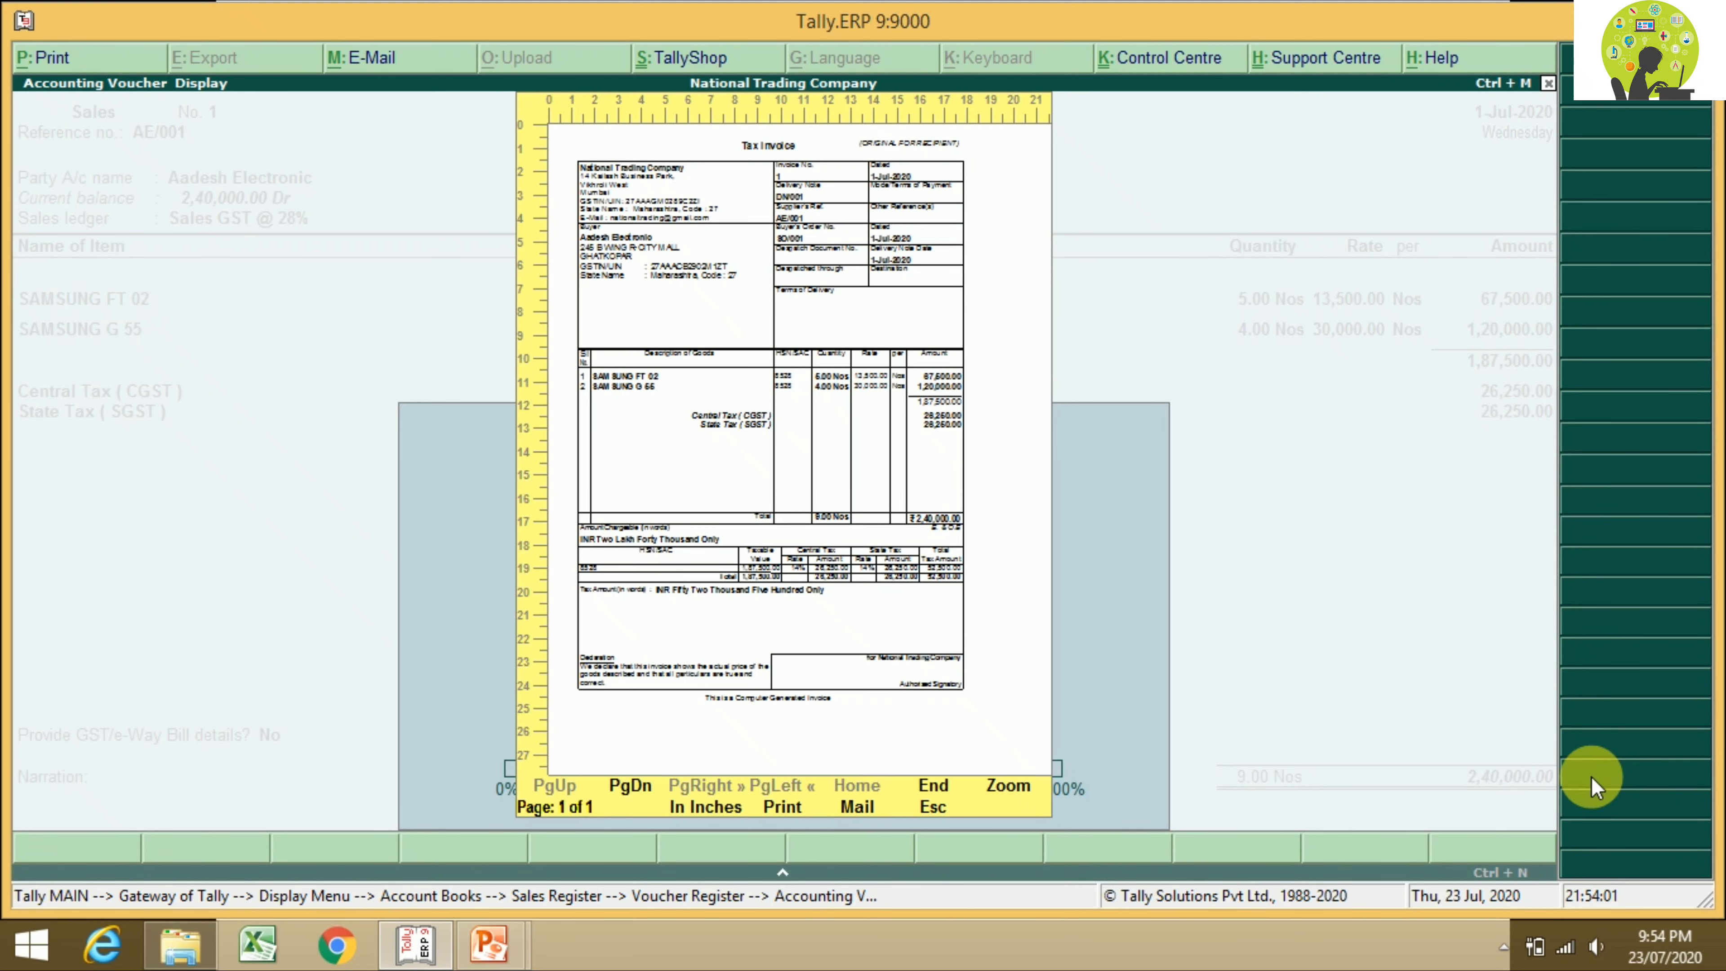
key("alt+z")
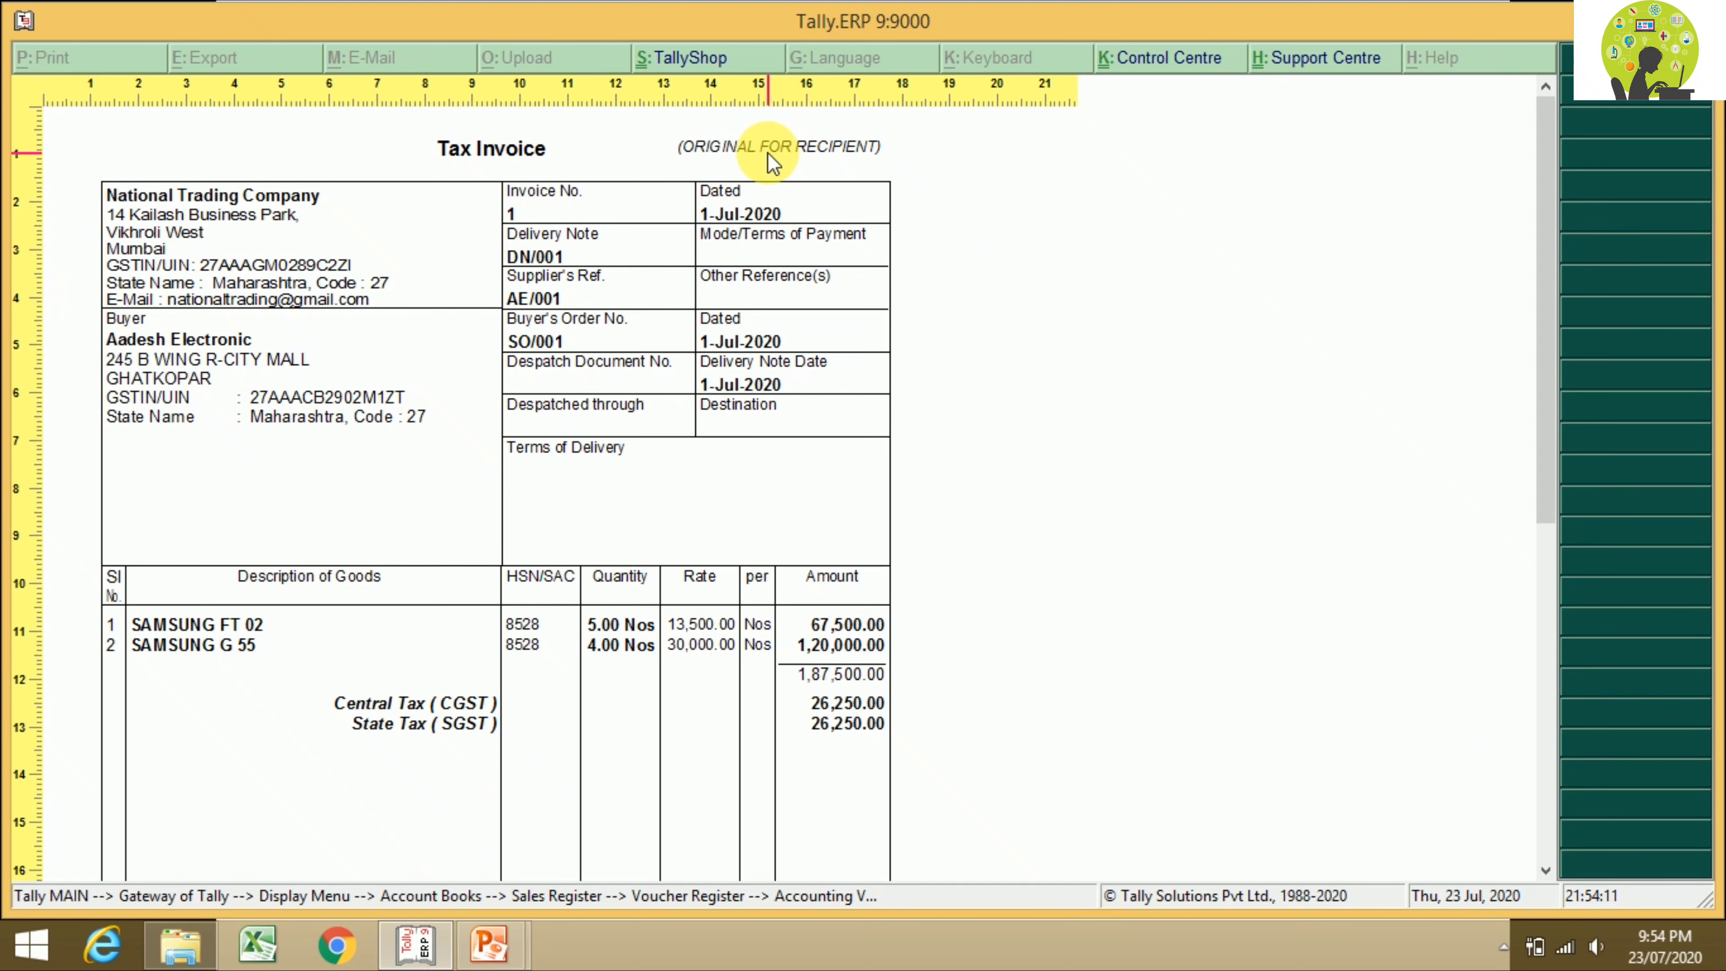
scroll(767, 152, "down", 3)
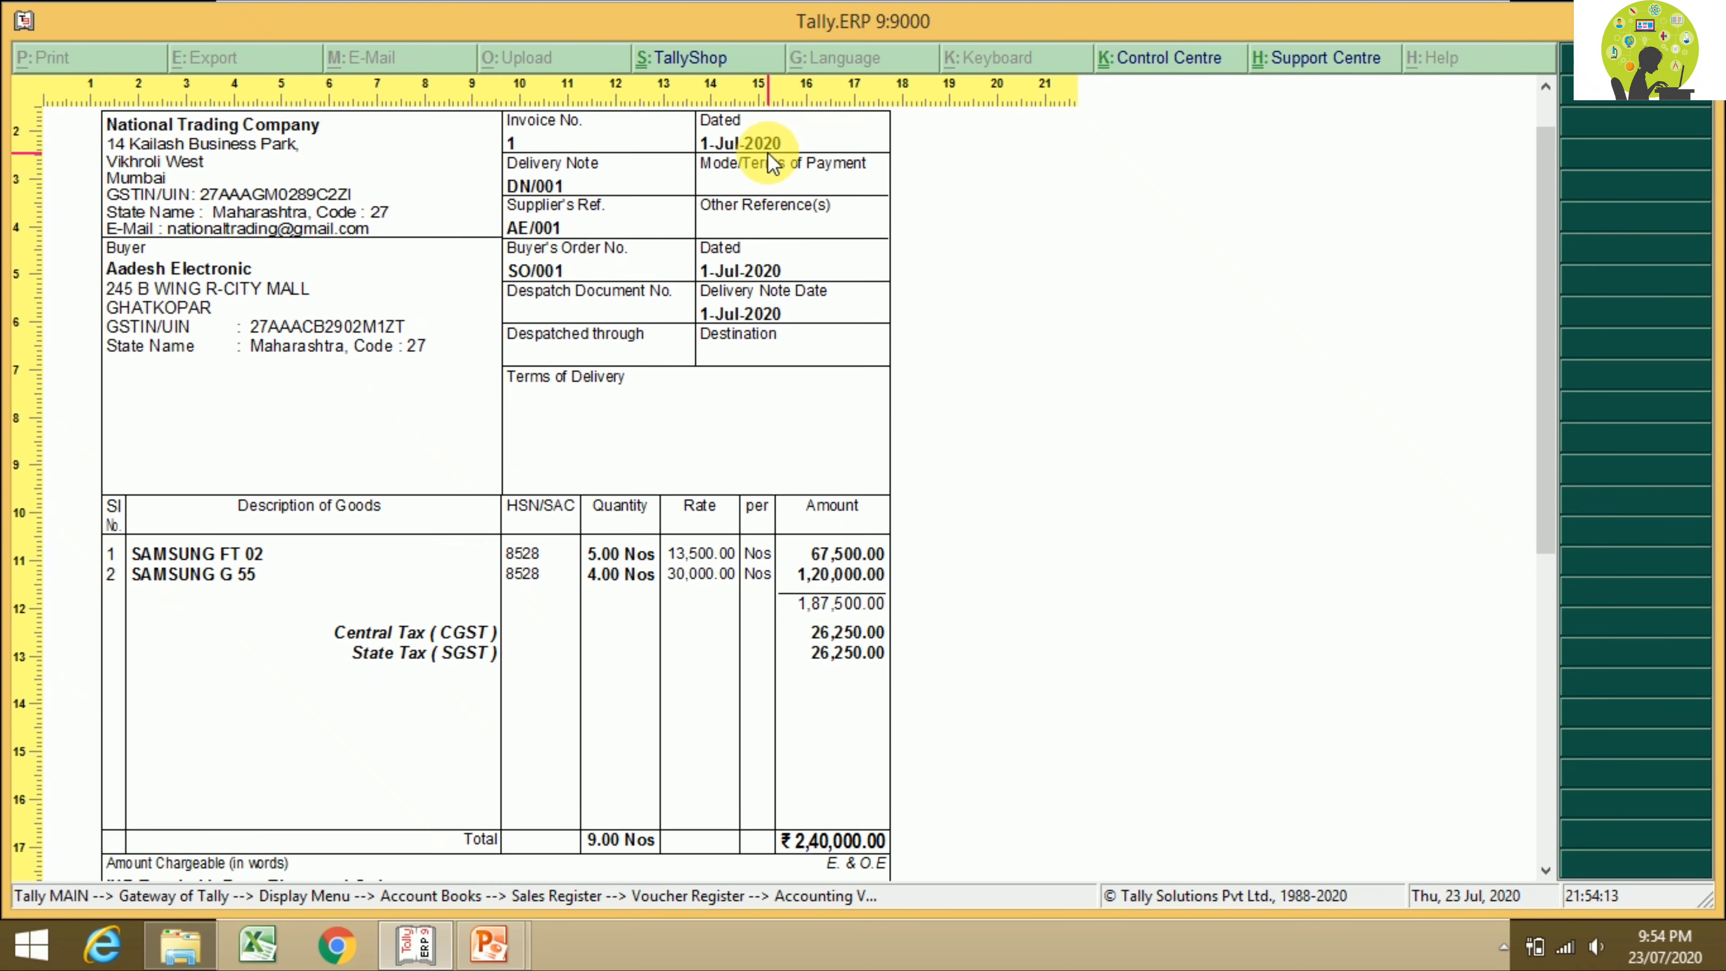
scroll(768, 152, "down", 5)
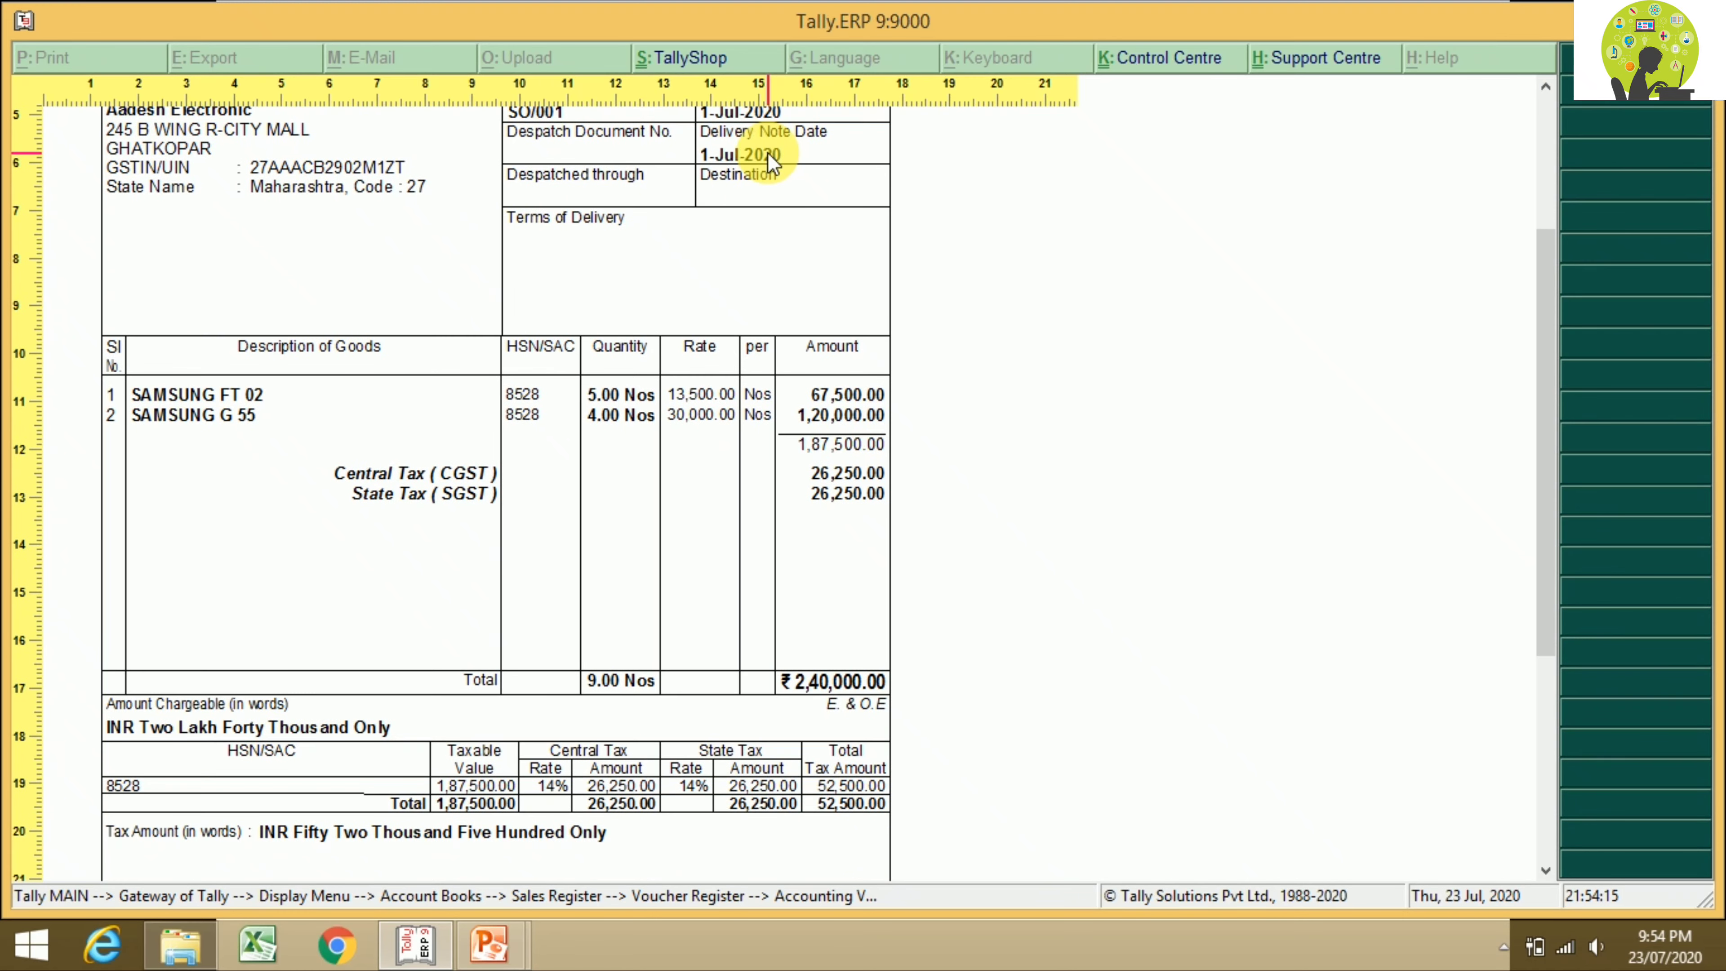
scroll(767, 152, "down", 5)
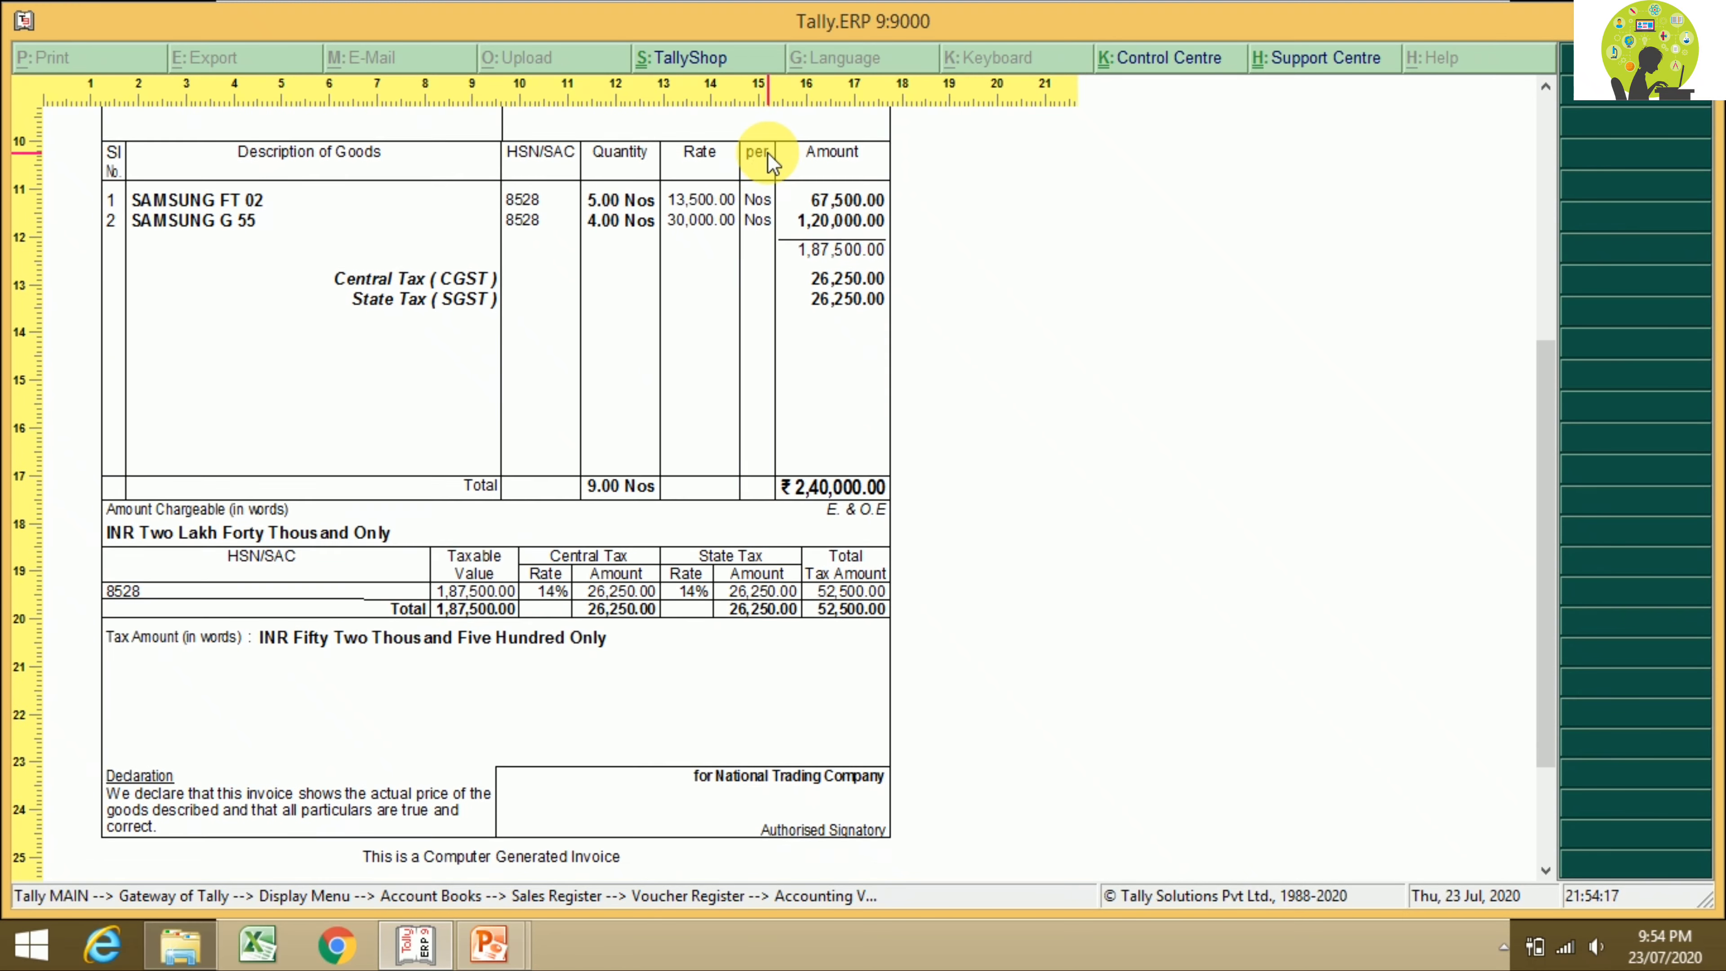
scroll(769, 156, "down", 3)
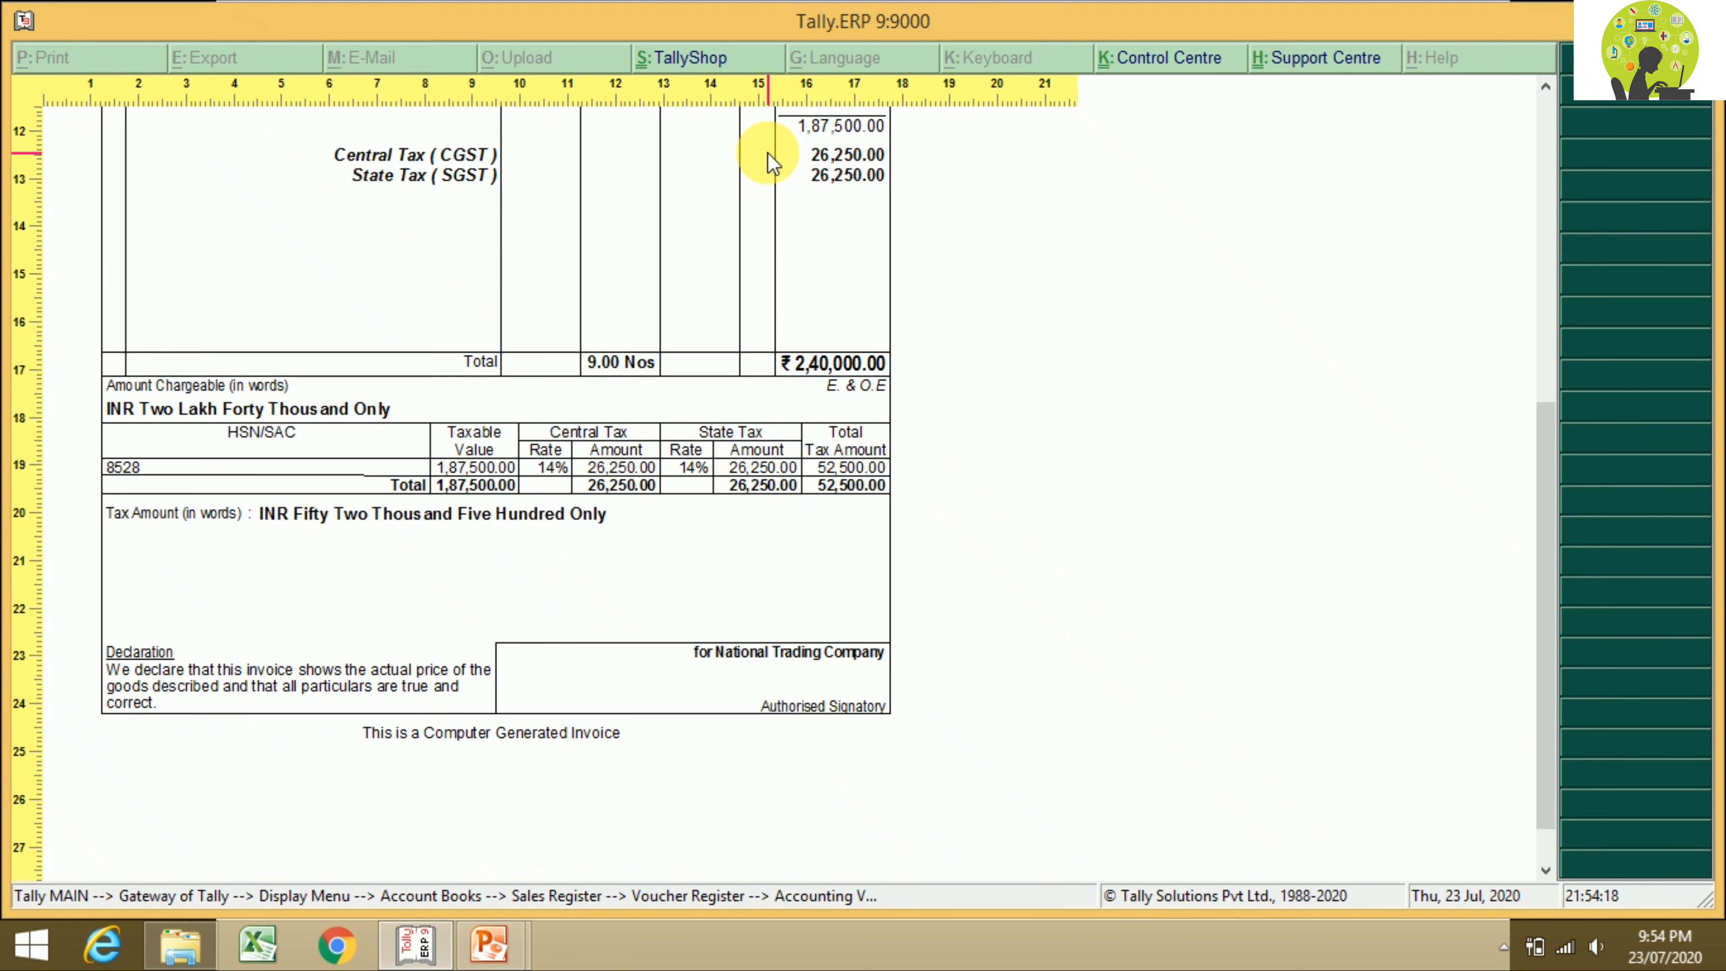
scroll(769, 163, "up", 15)
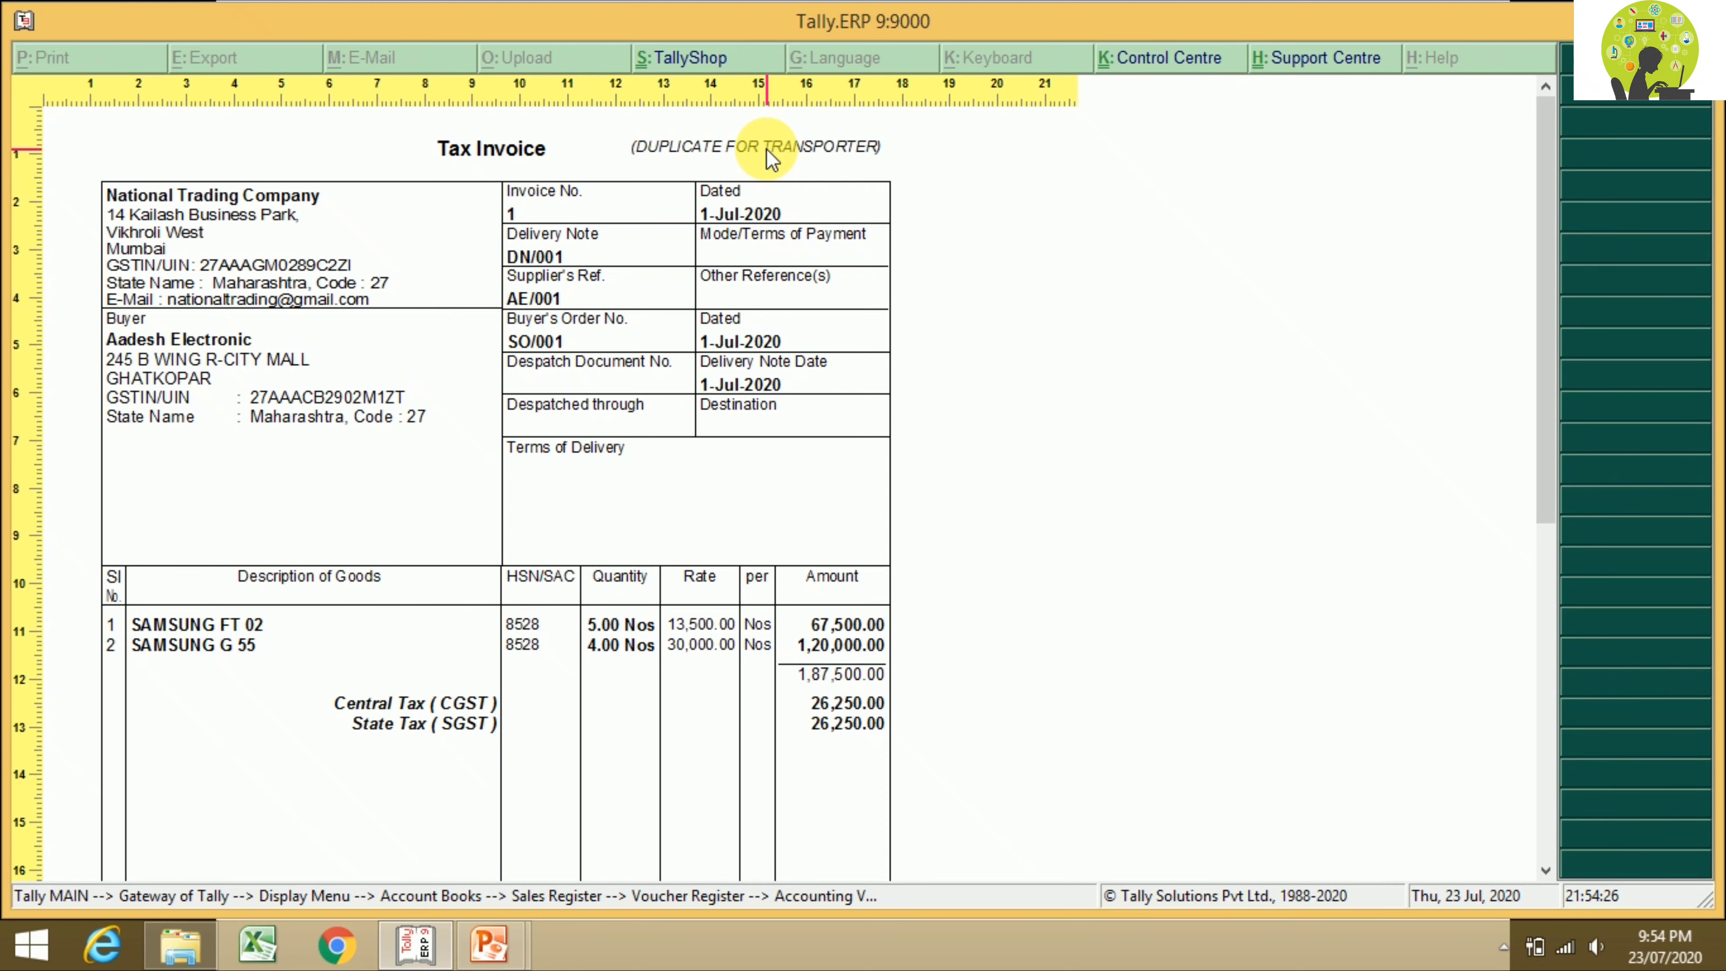
scroll(771, 158, "down", 5)
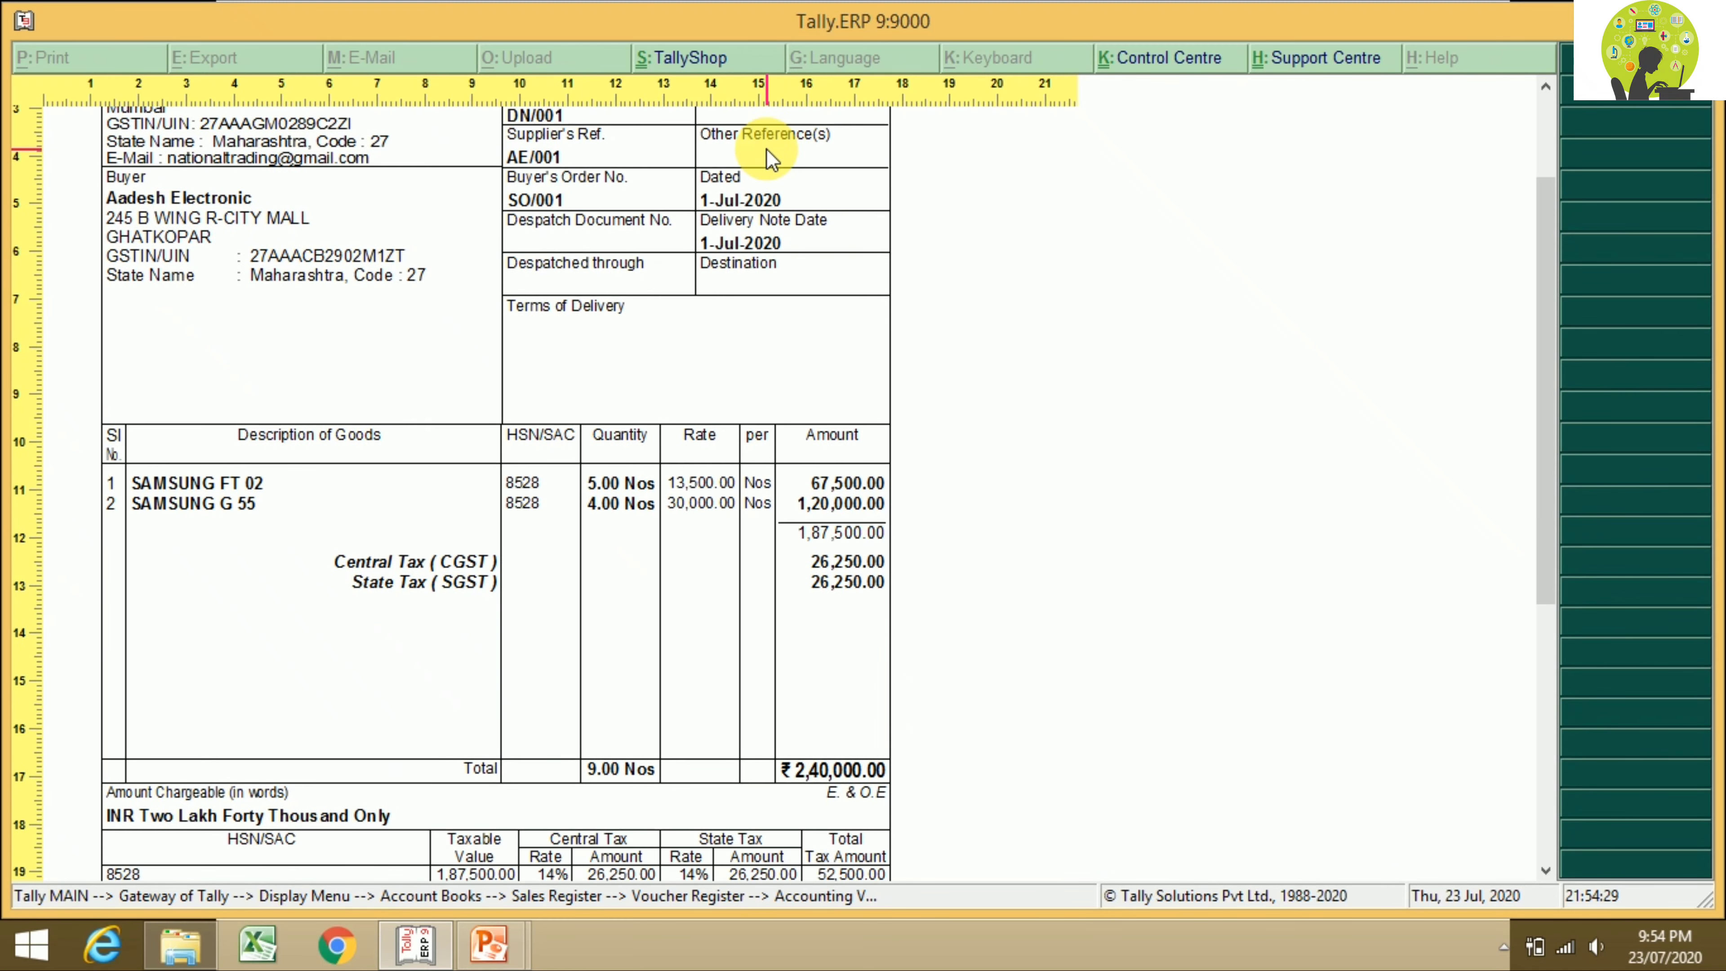
scroll(772, 158, "down", 8)
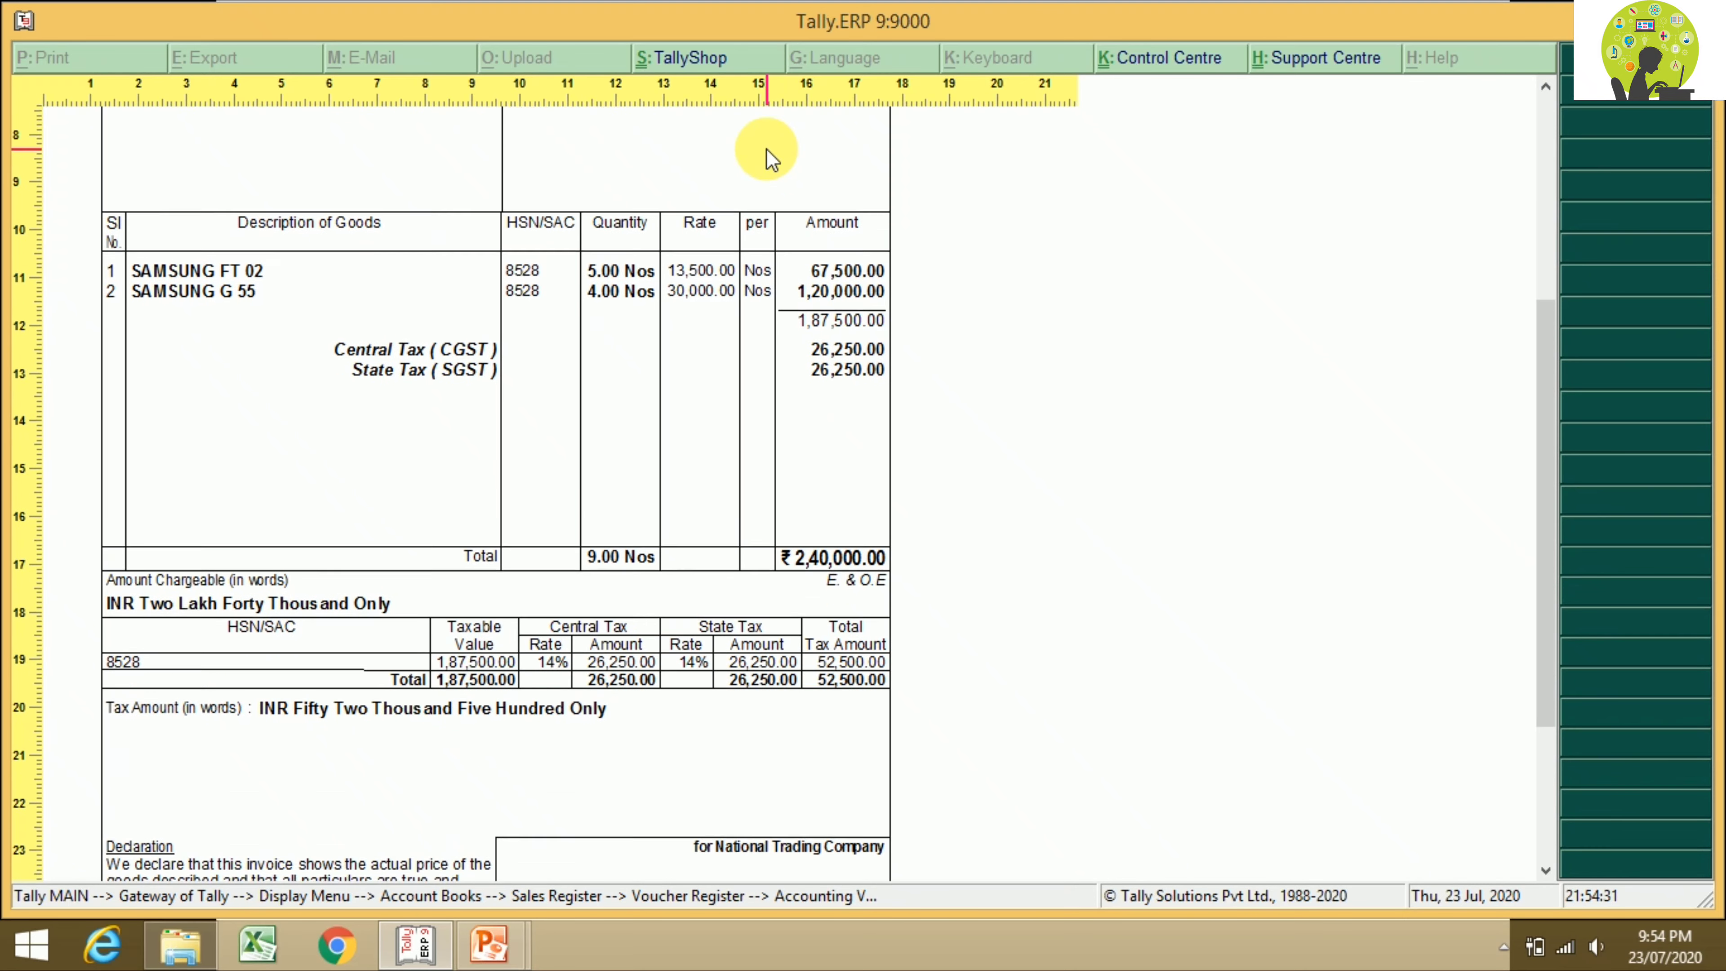
scroll(767, 158, "down", 7)
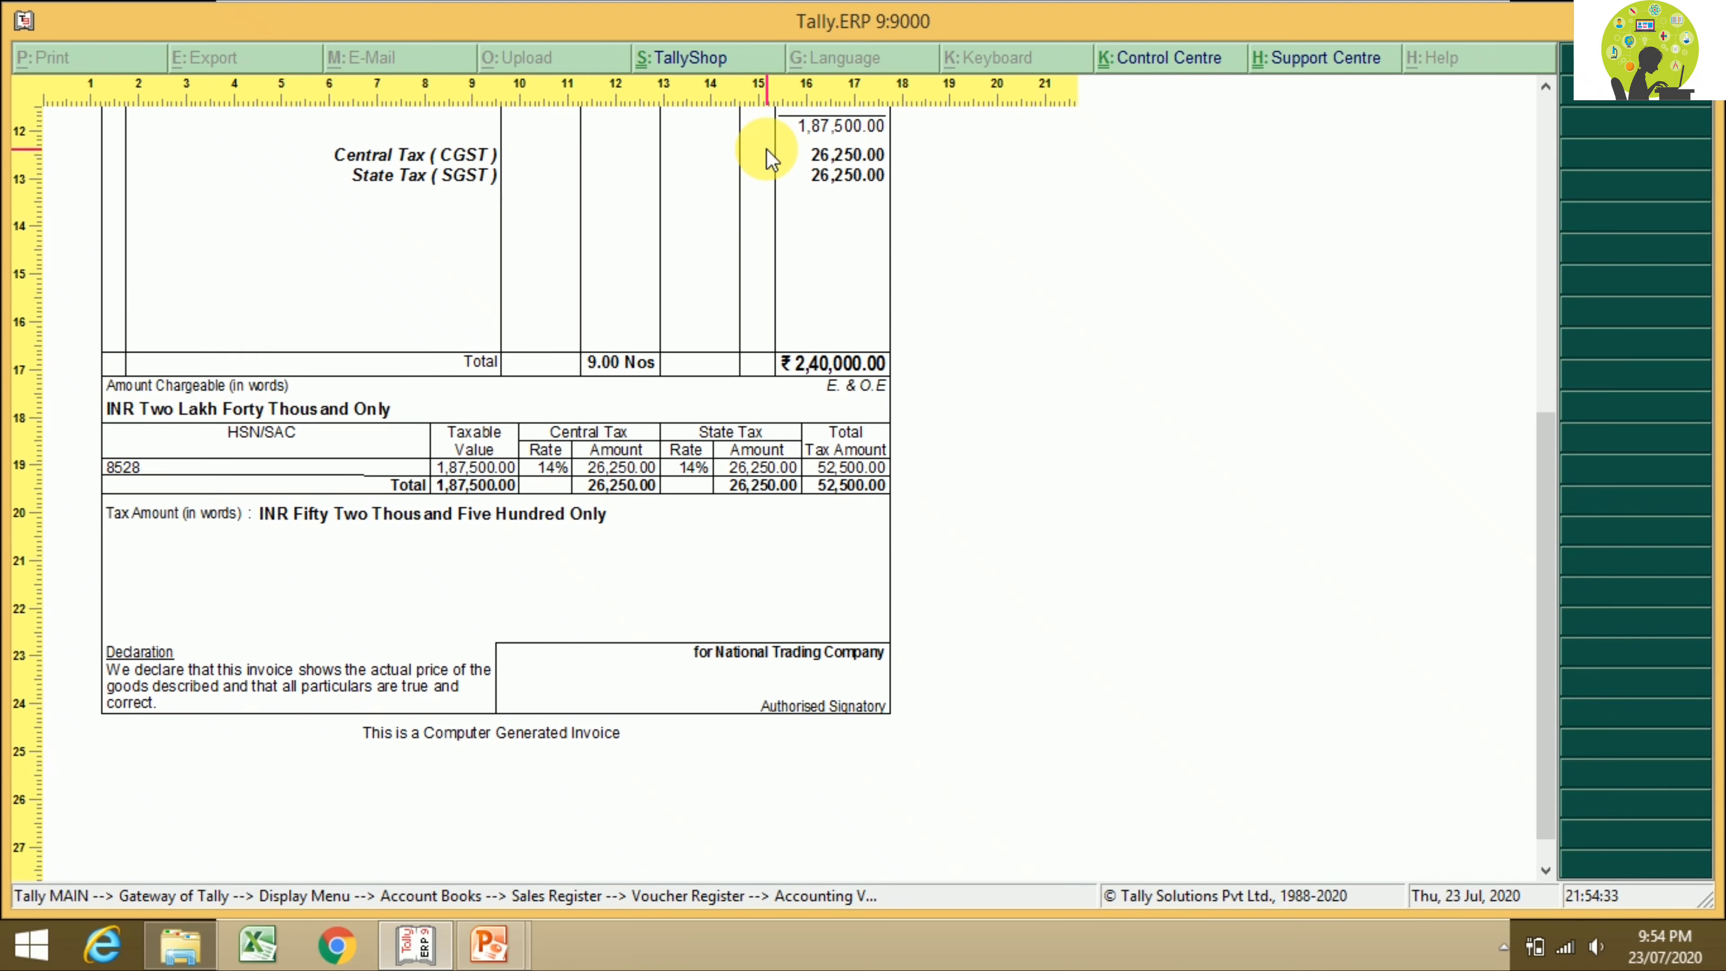
scroll(766, 150, "down", 8)
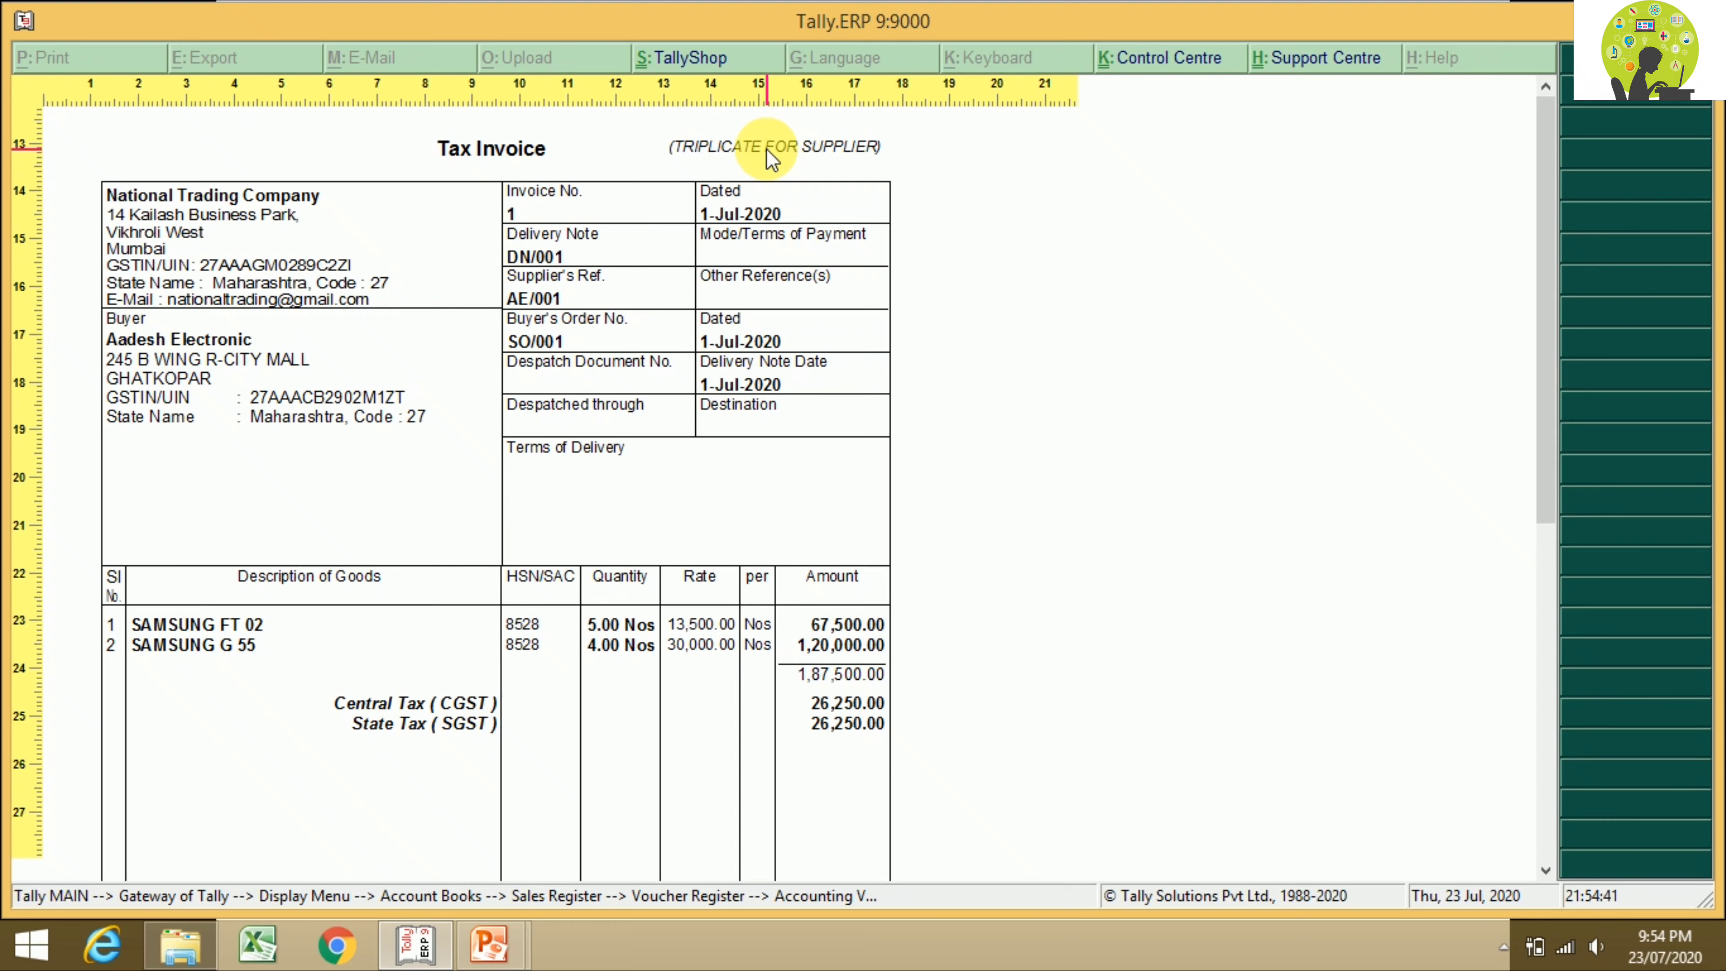
key("Escape")
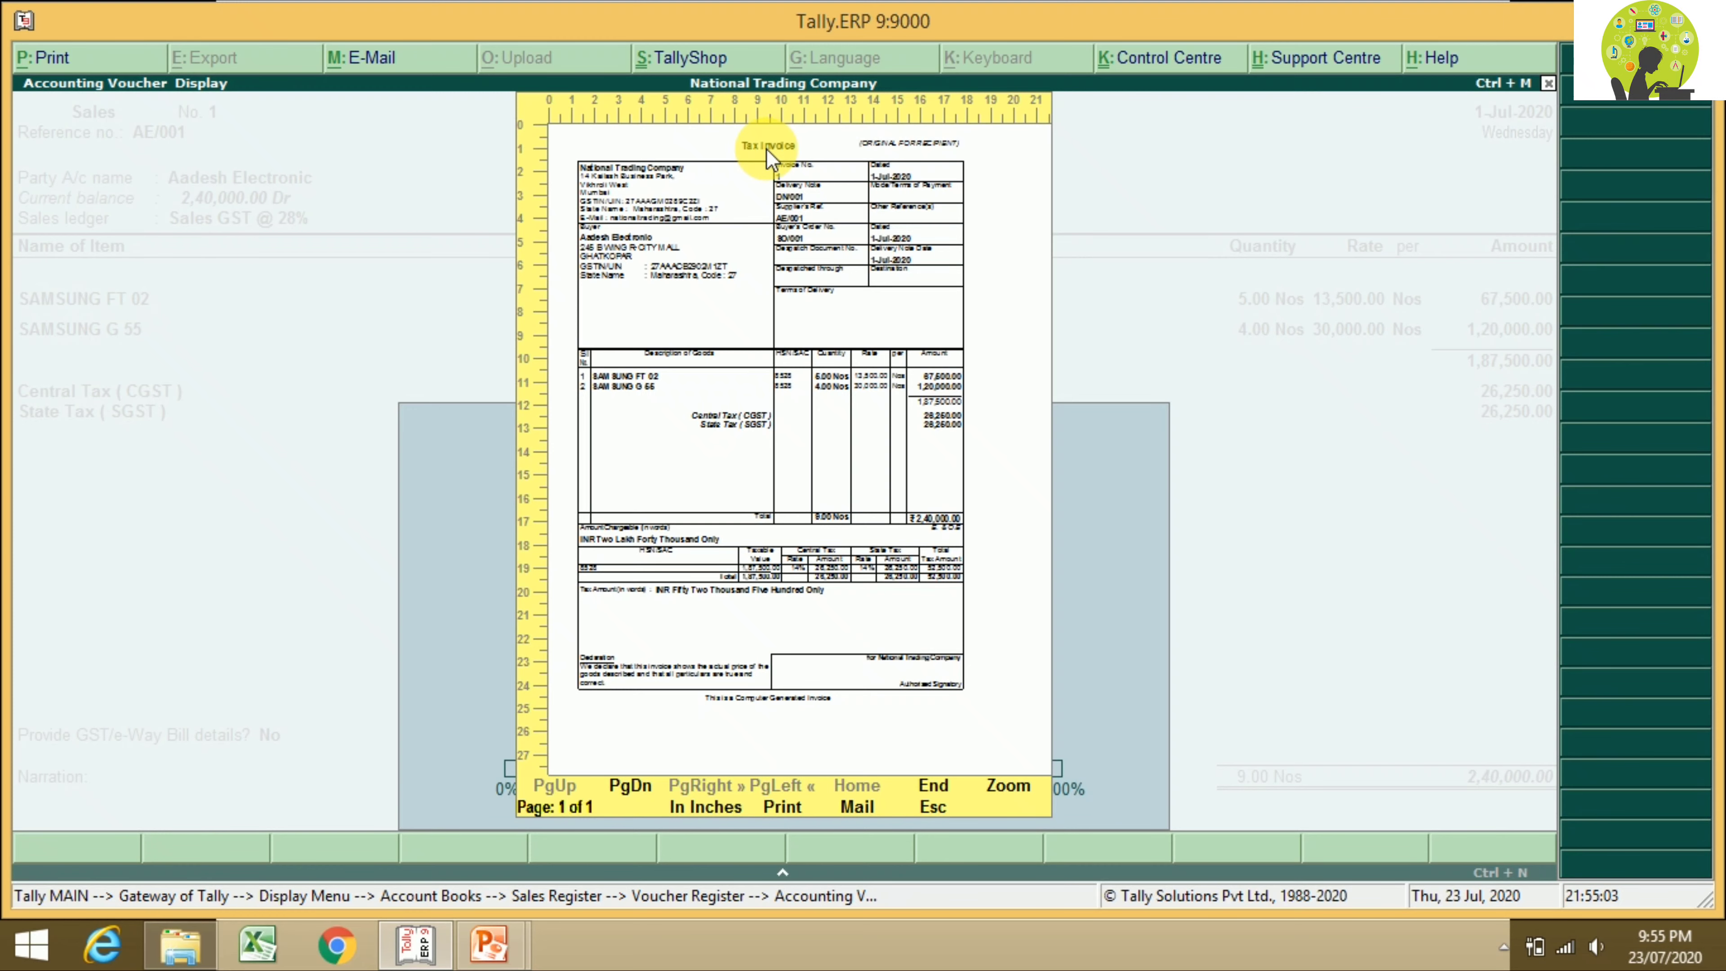
Step: Close the invoice preview, reopen Voucher Printing, and go to the Titling settings
key("Escape")
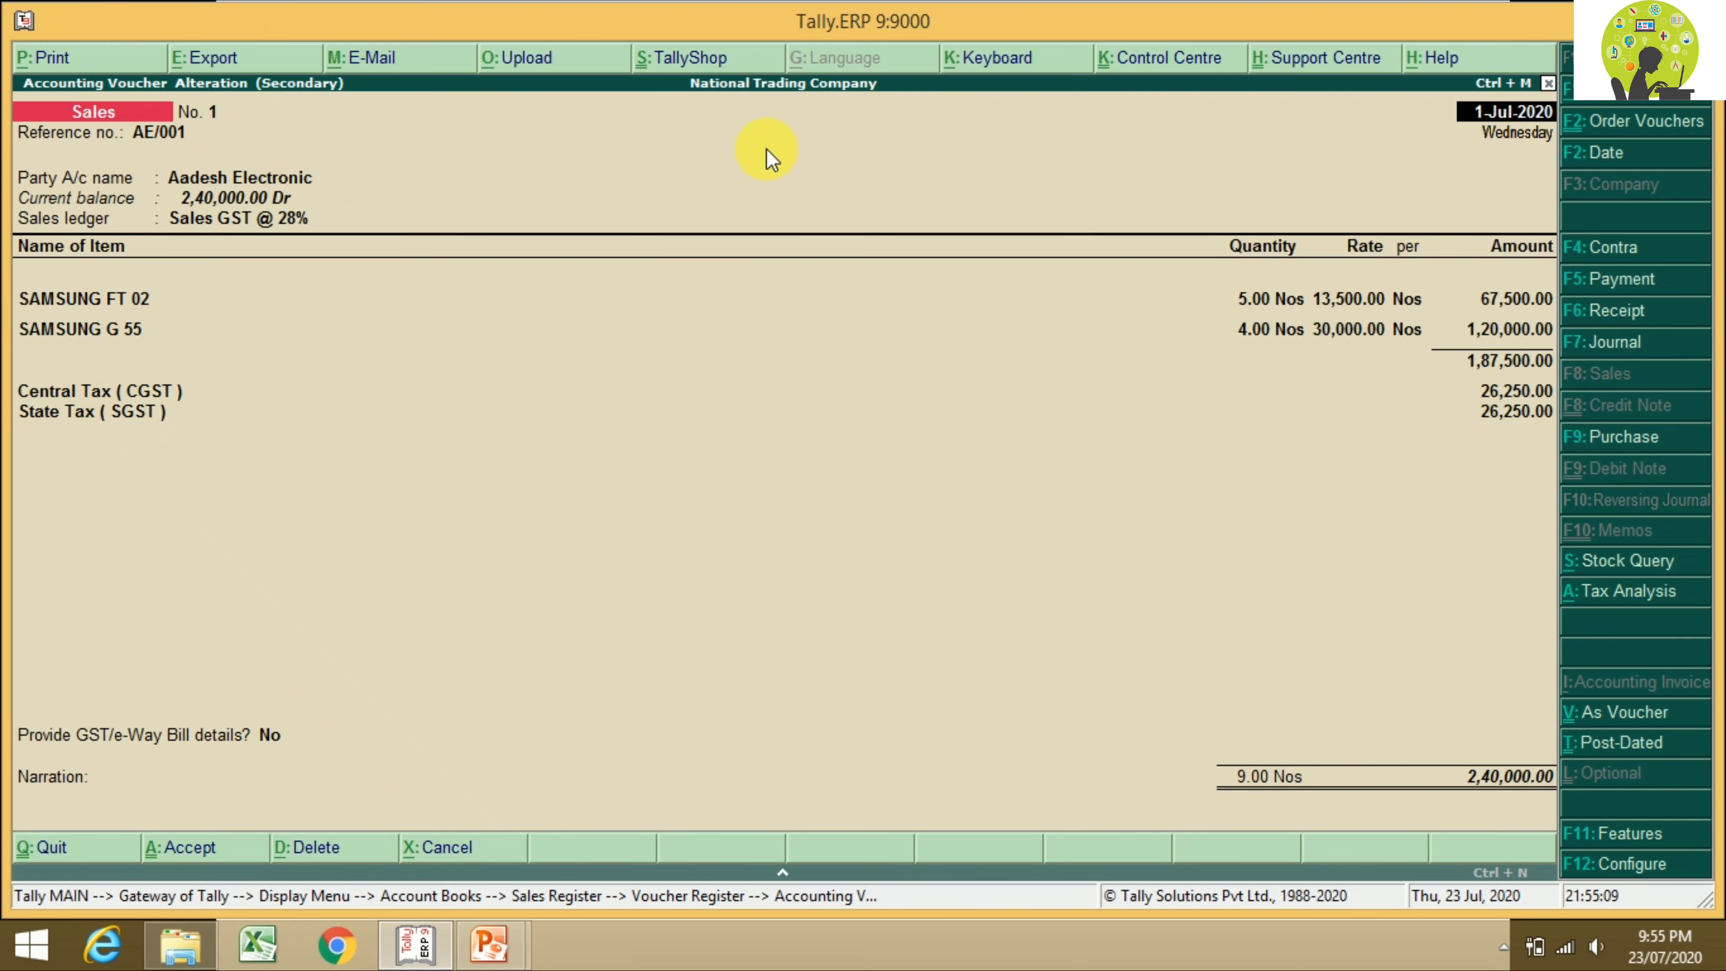
key("alt+p")
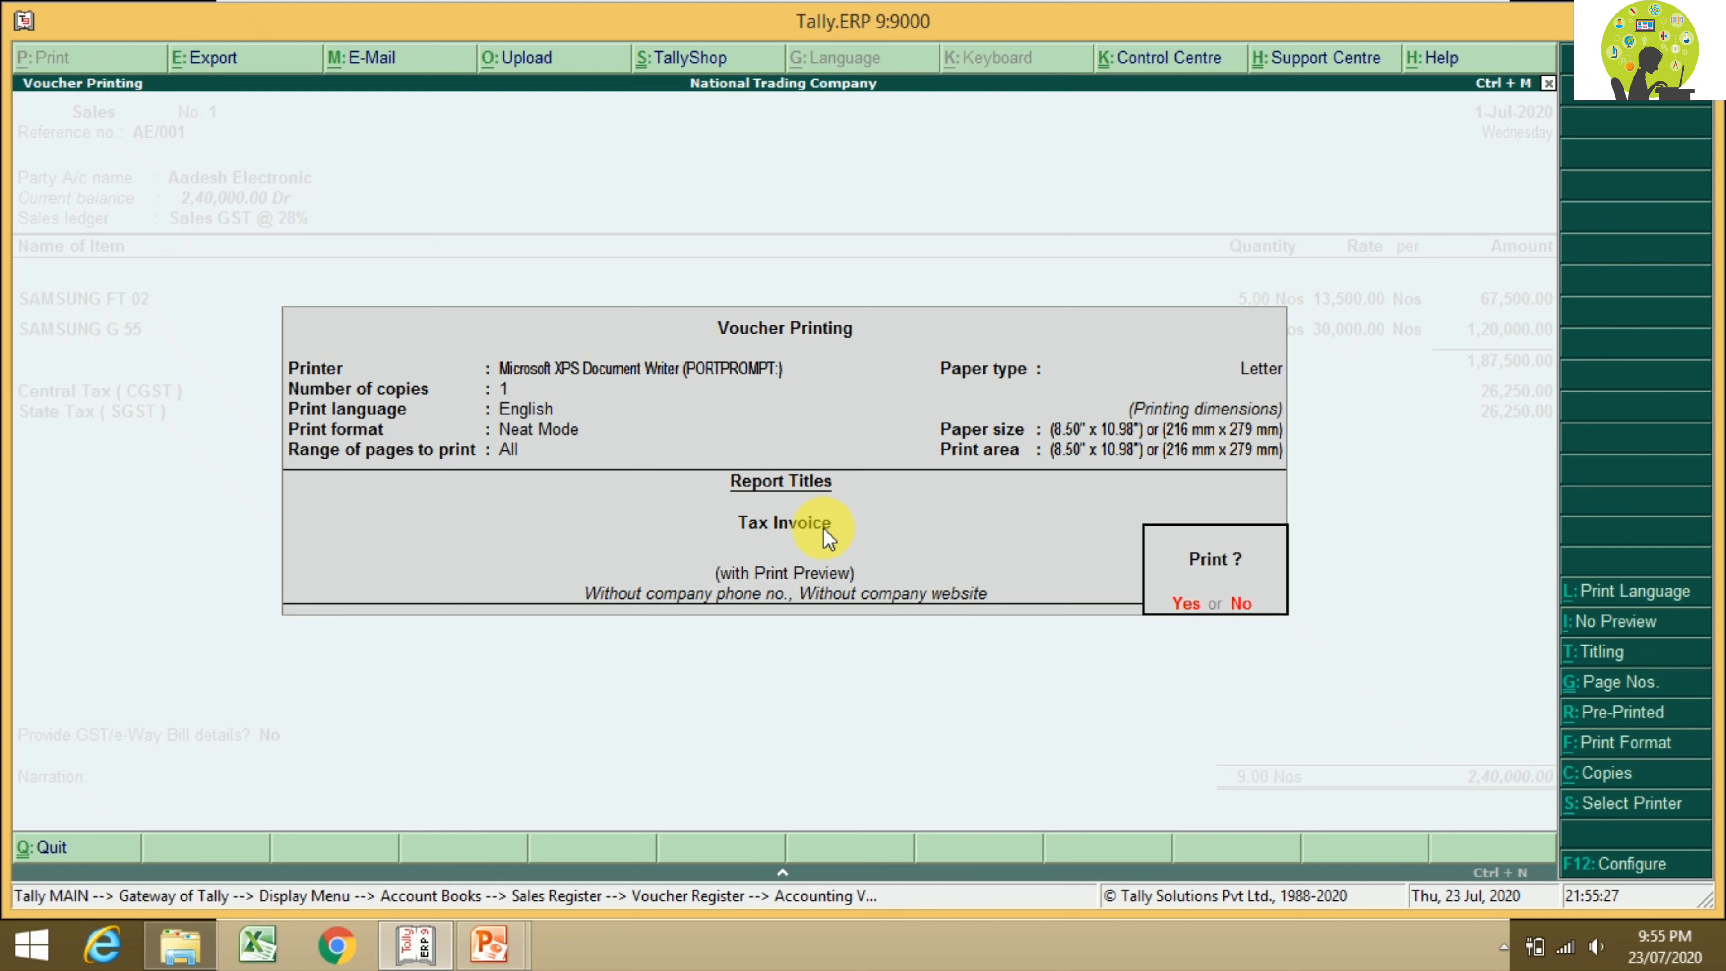
left_click(1590, 652)
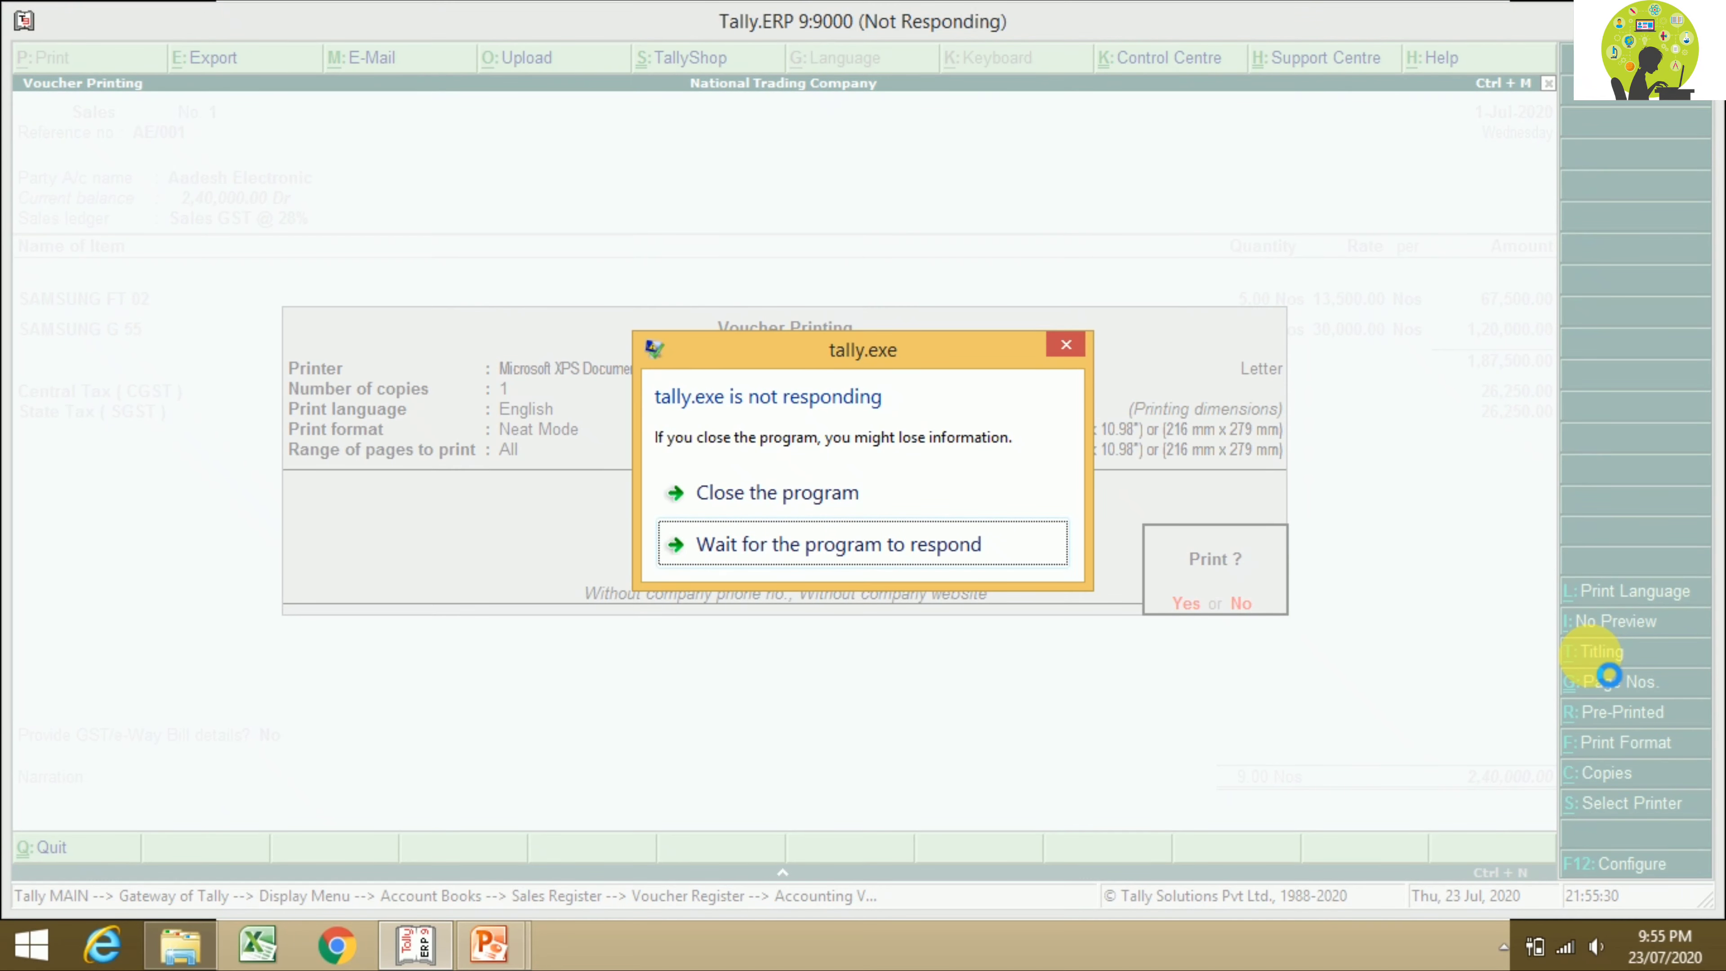
Step: Once the program recovers, change the invoice print title to 'Gst Invoice'
left_click(867, 550)
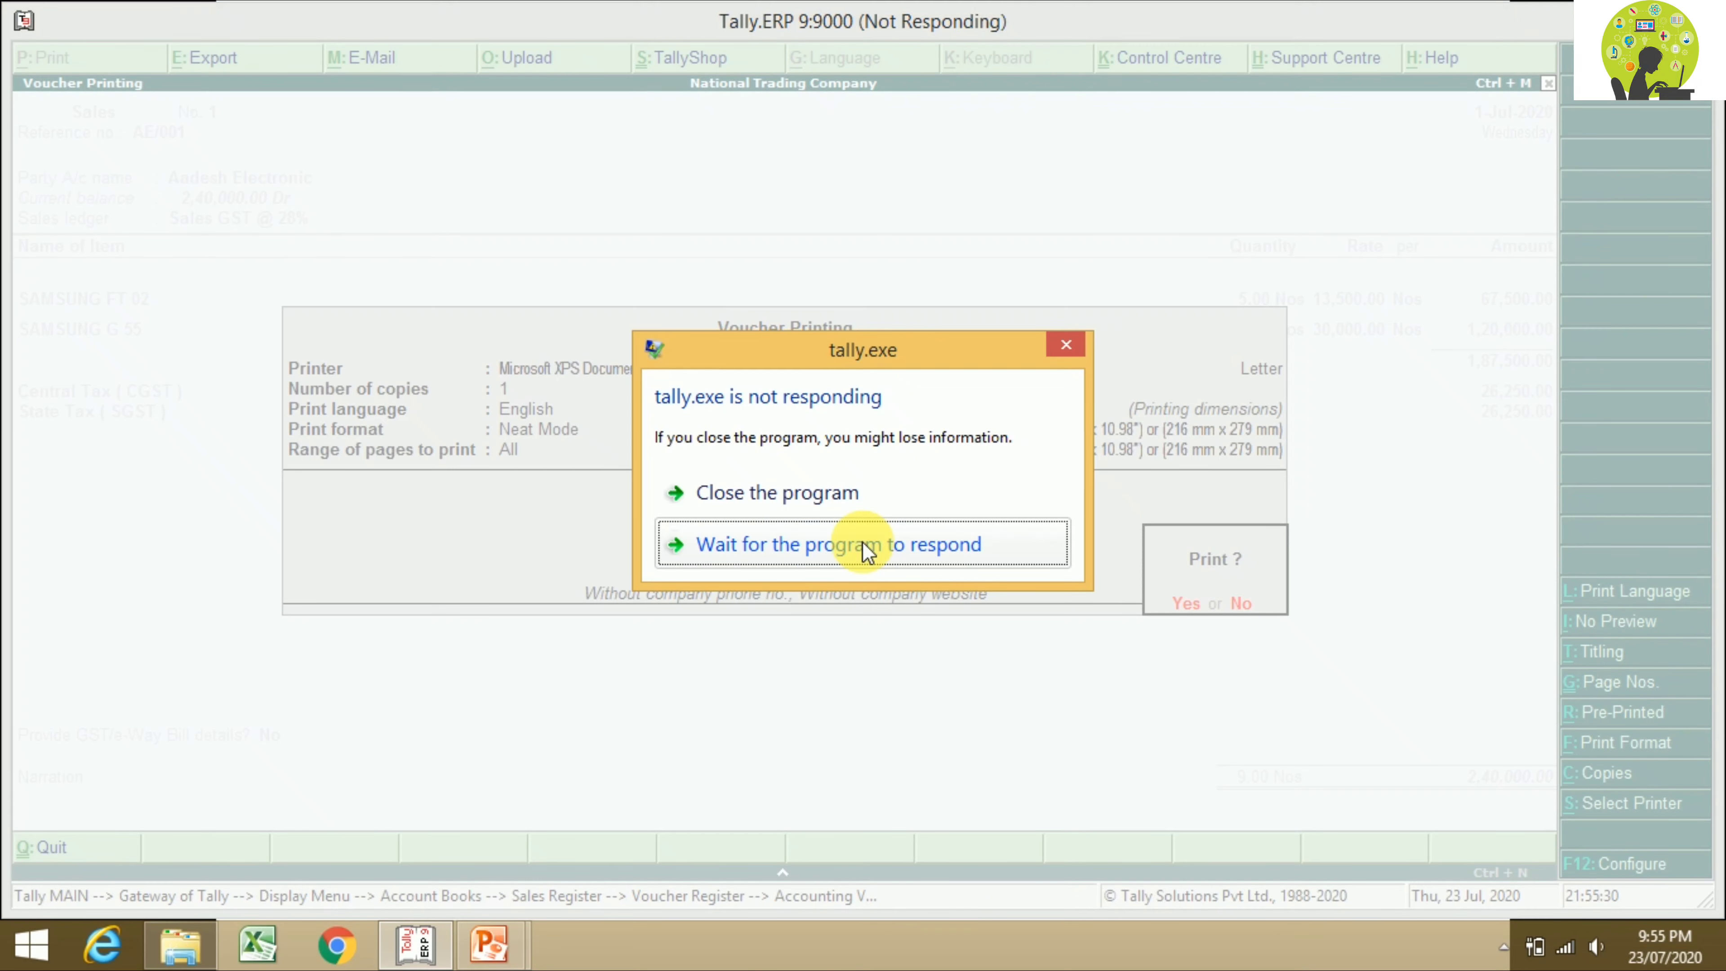
left_click(861, 541)
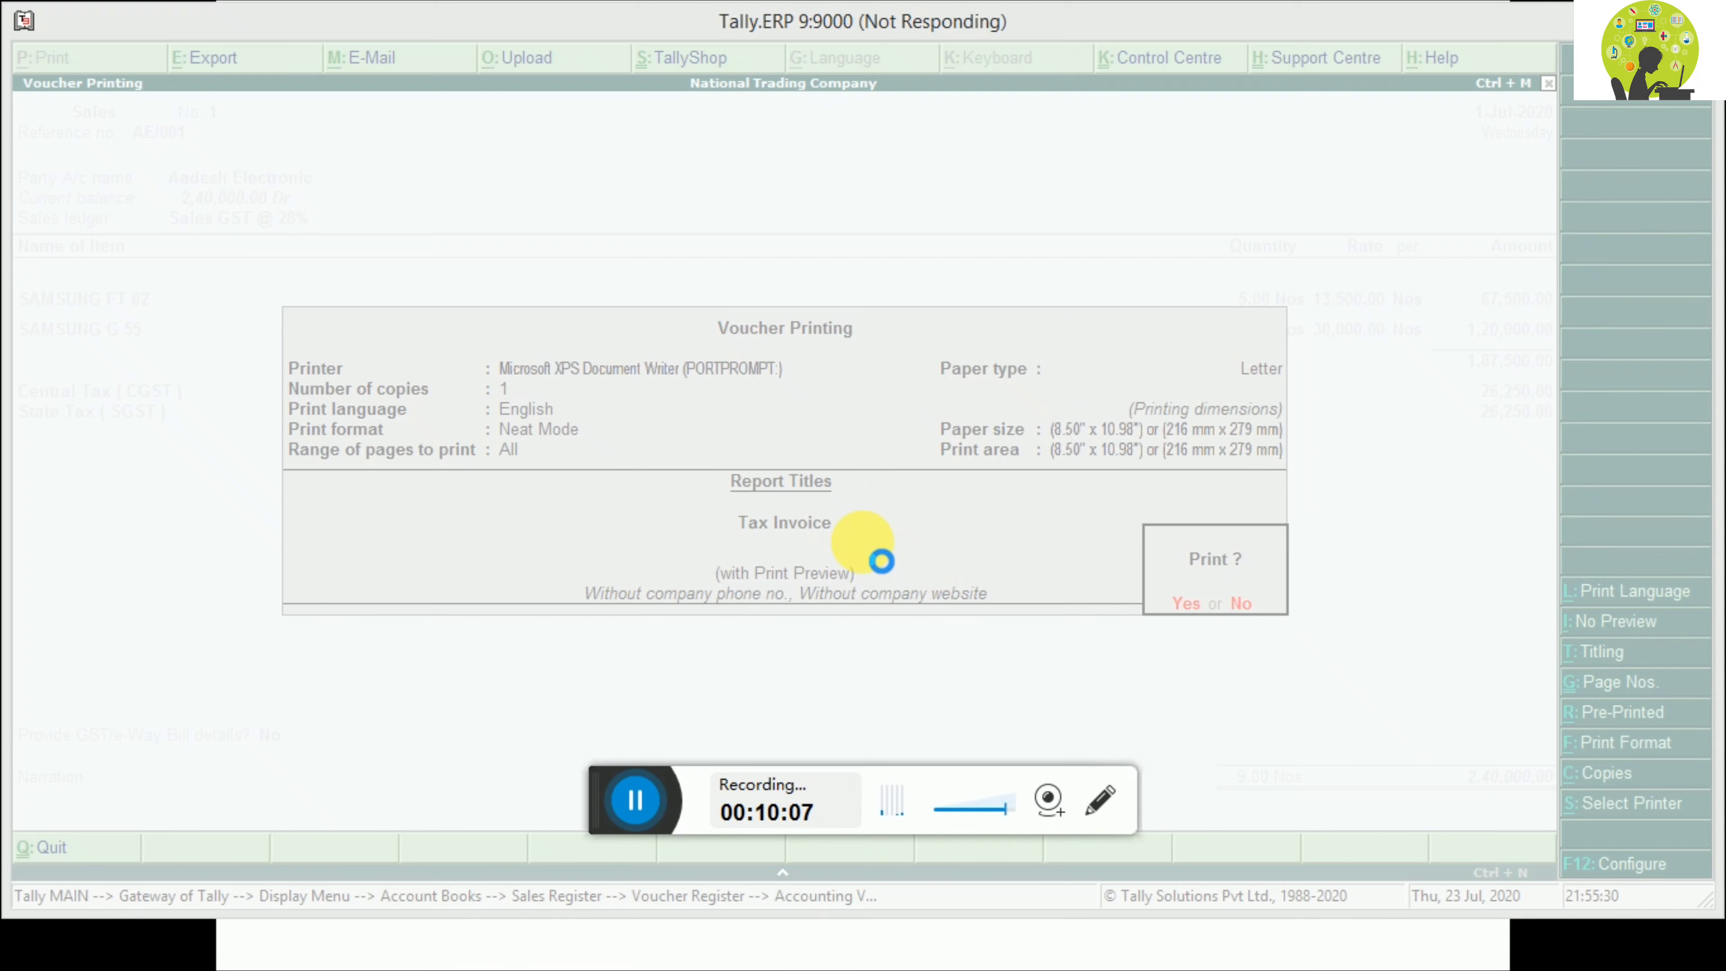
left_click(639, 800)
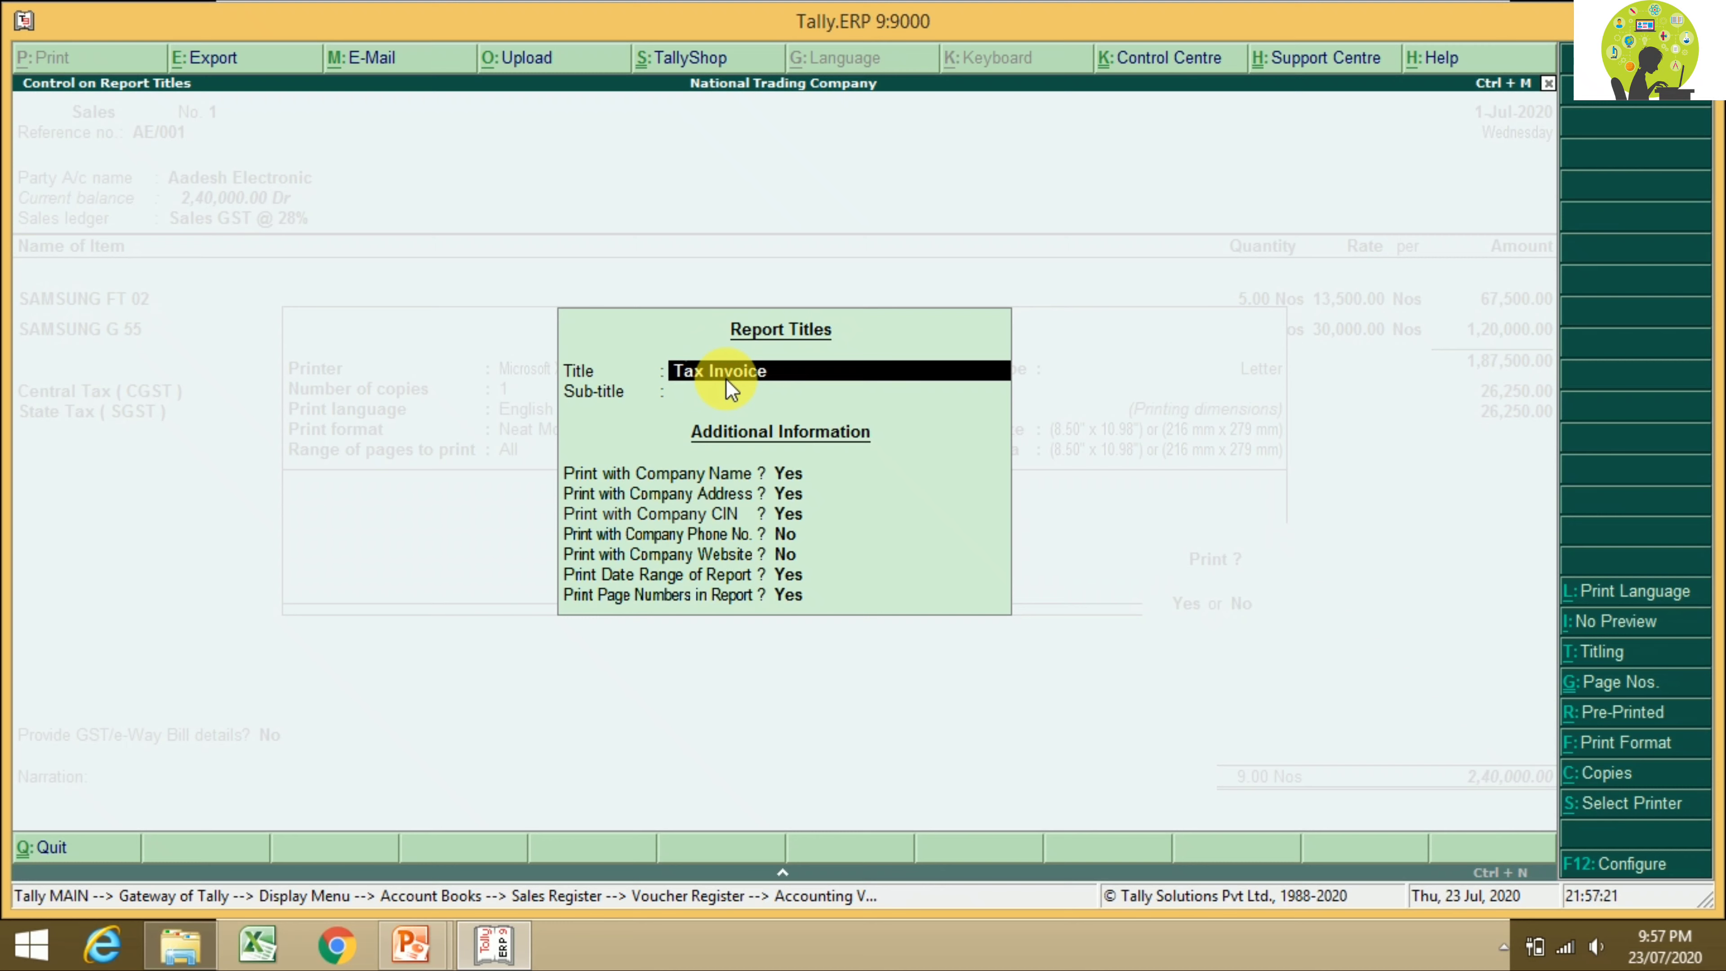
type("Gst Invoice")
Step: Accept the title settings and preview the full-width Gst Invoice totalling 2,40,000.00
key("Return")
key("Return")
key("Return")
key("Return")
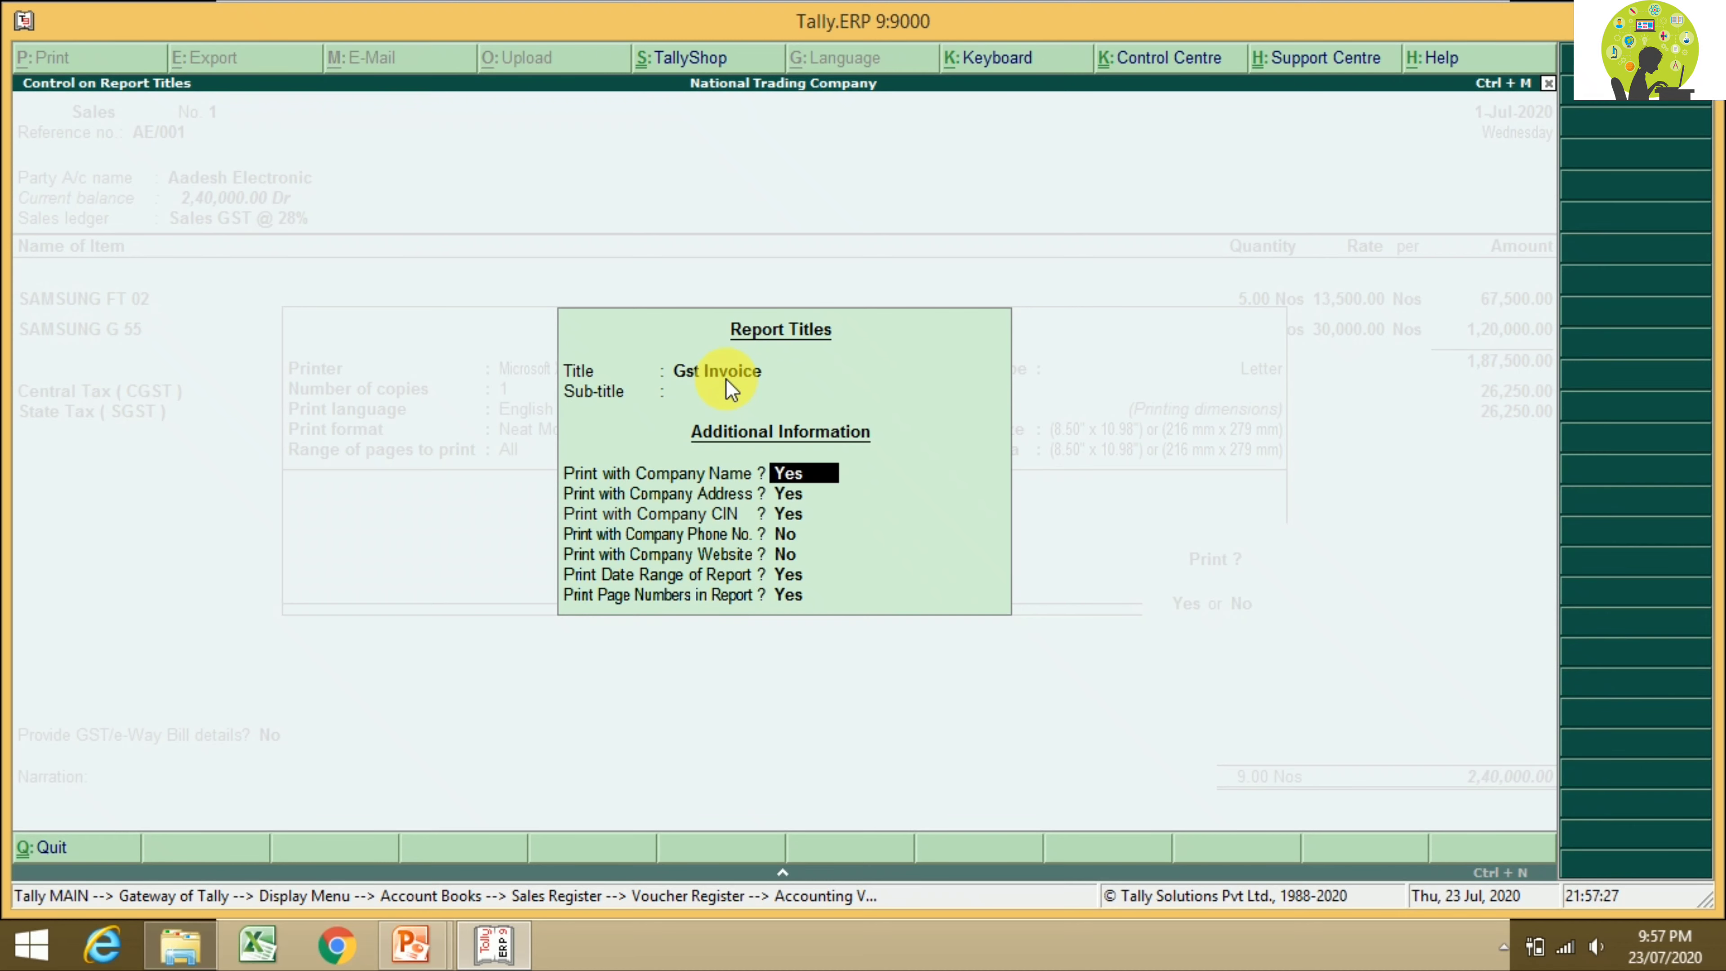
key("Return")
key("Return")
key("Return")
key("Return")
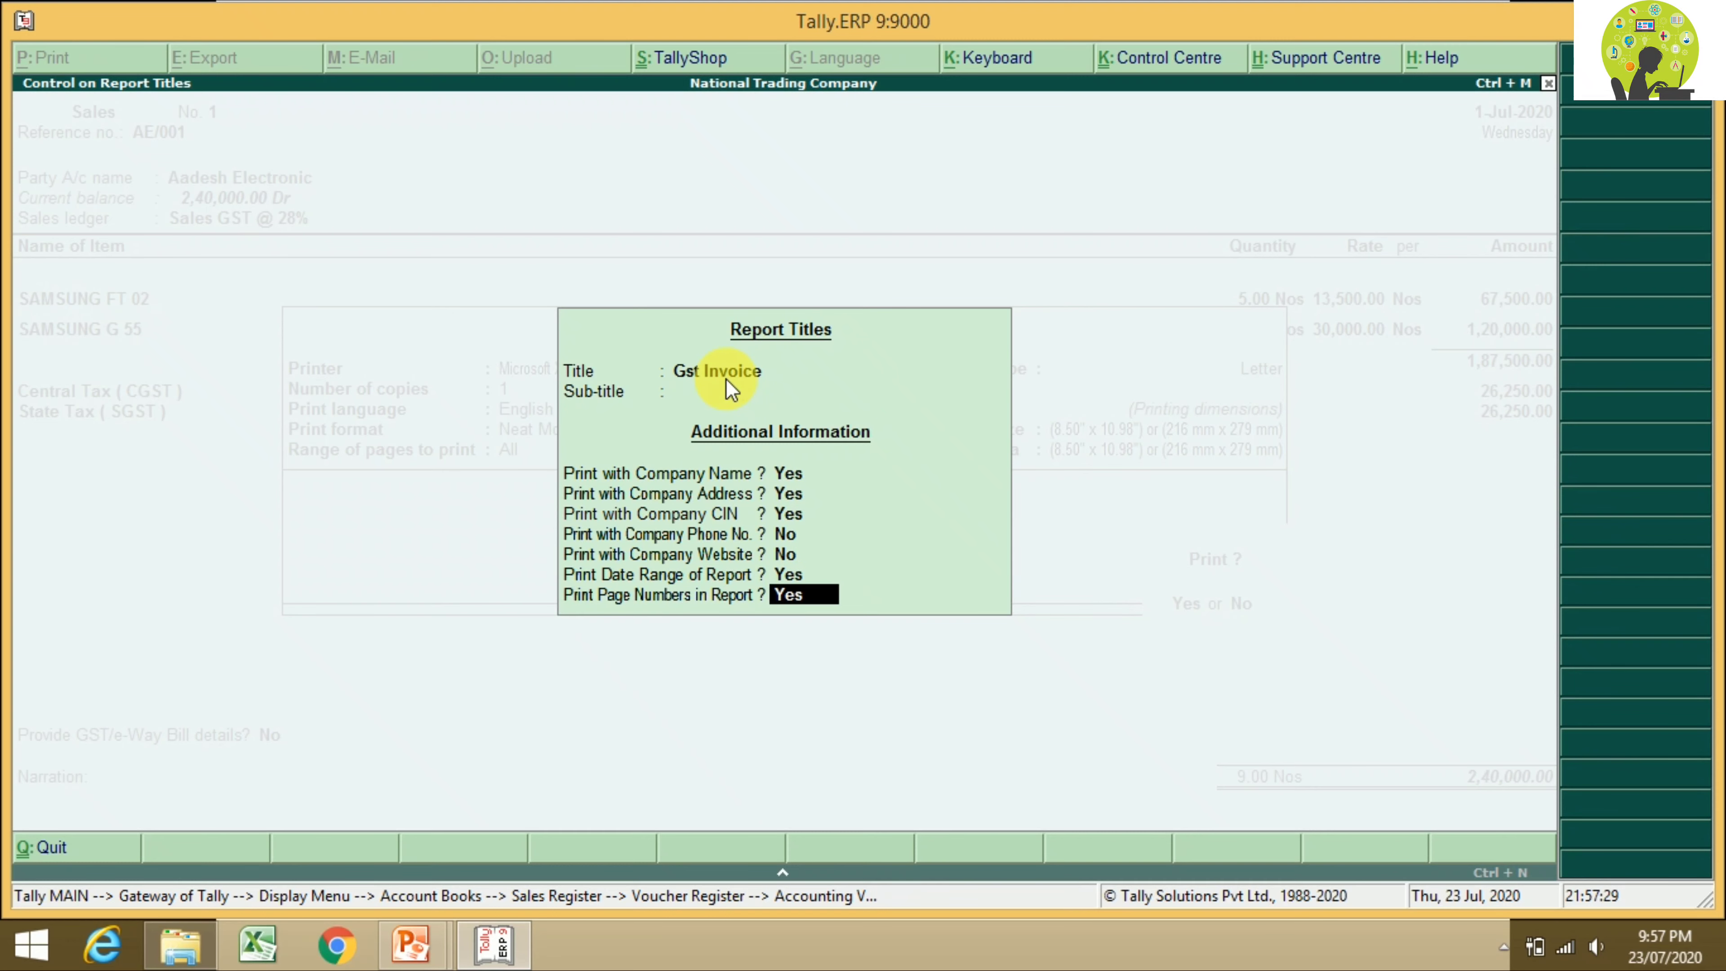
key("Return")
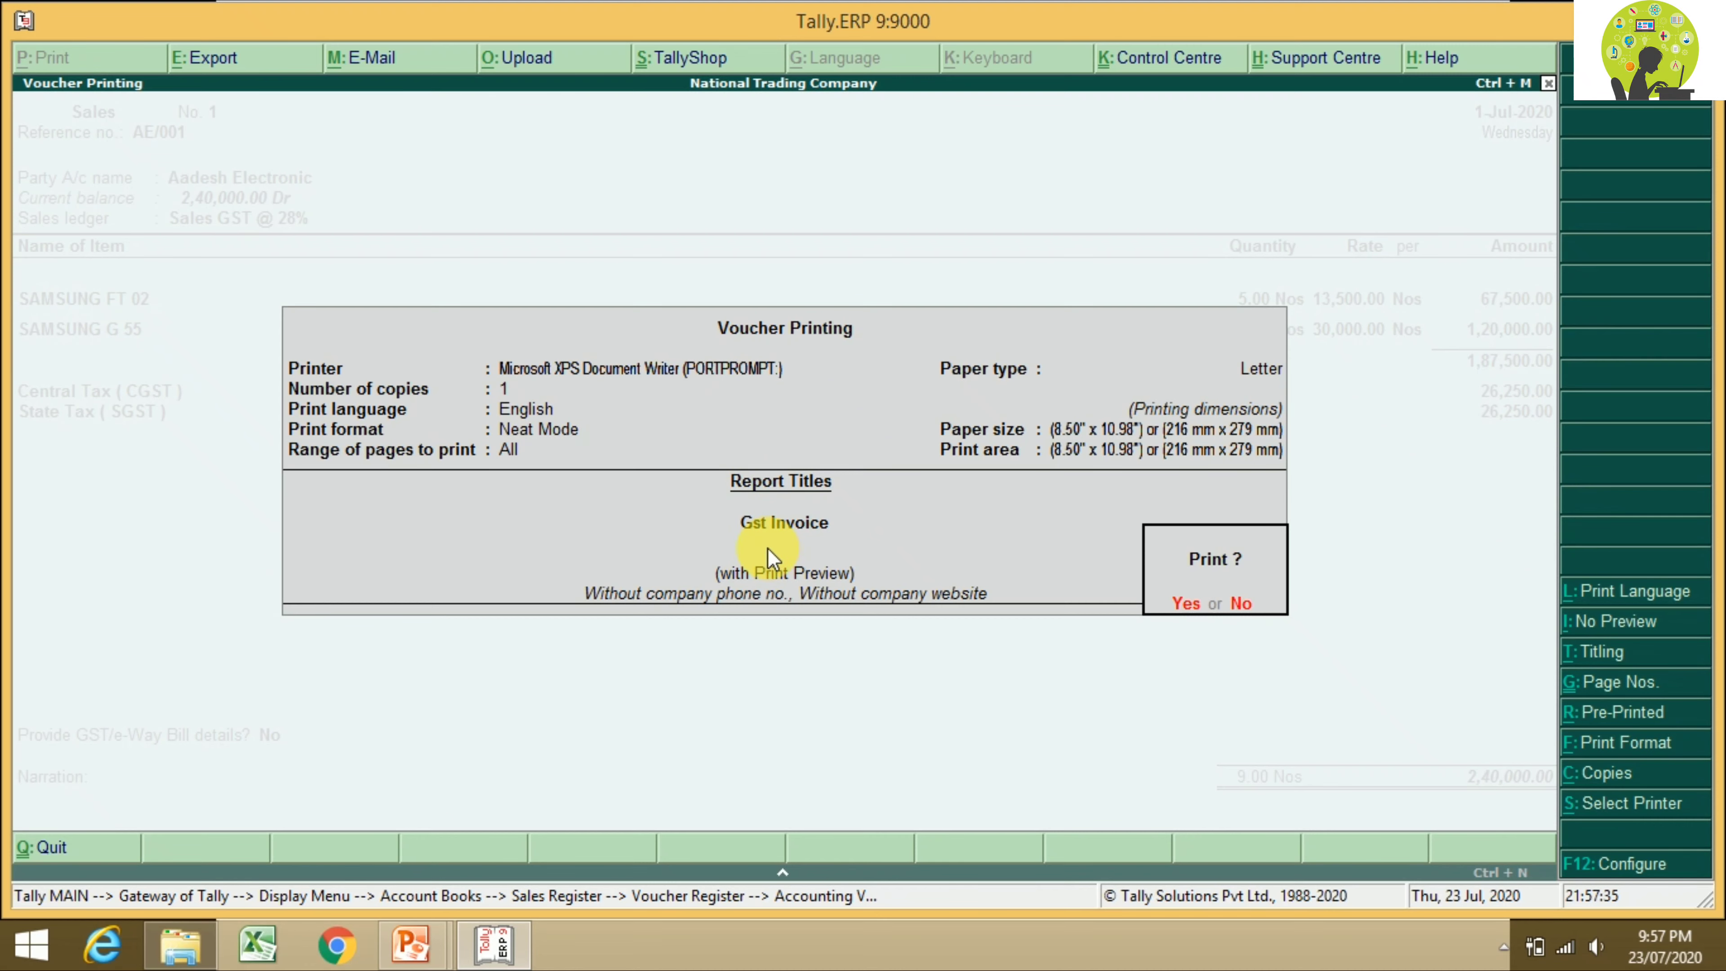
key("Return")
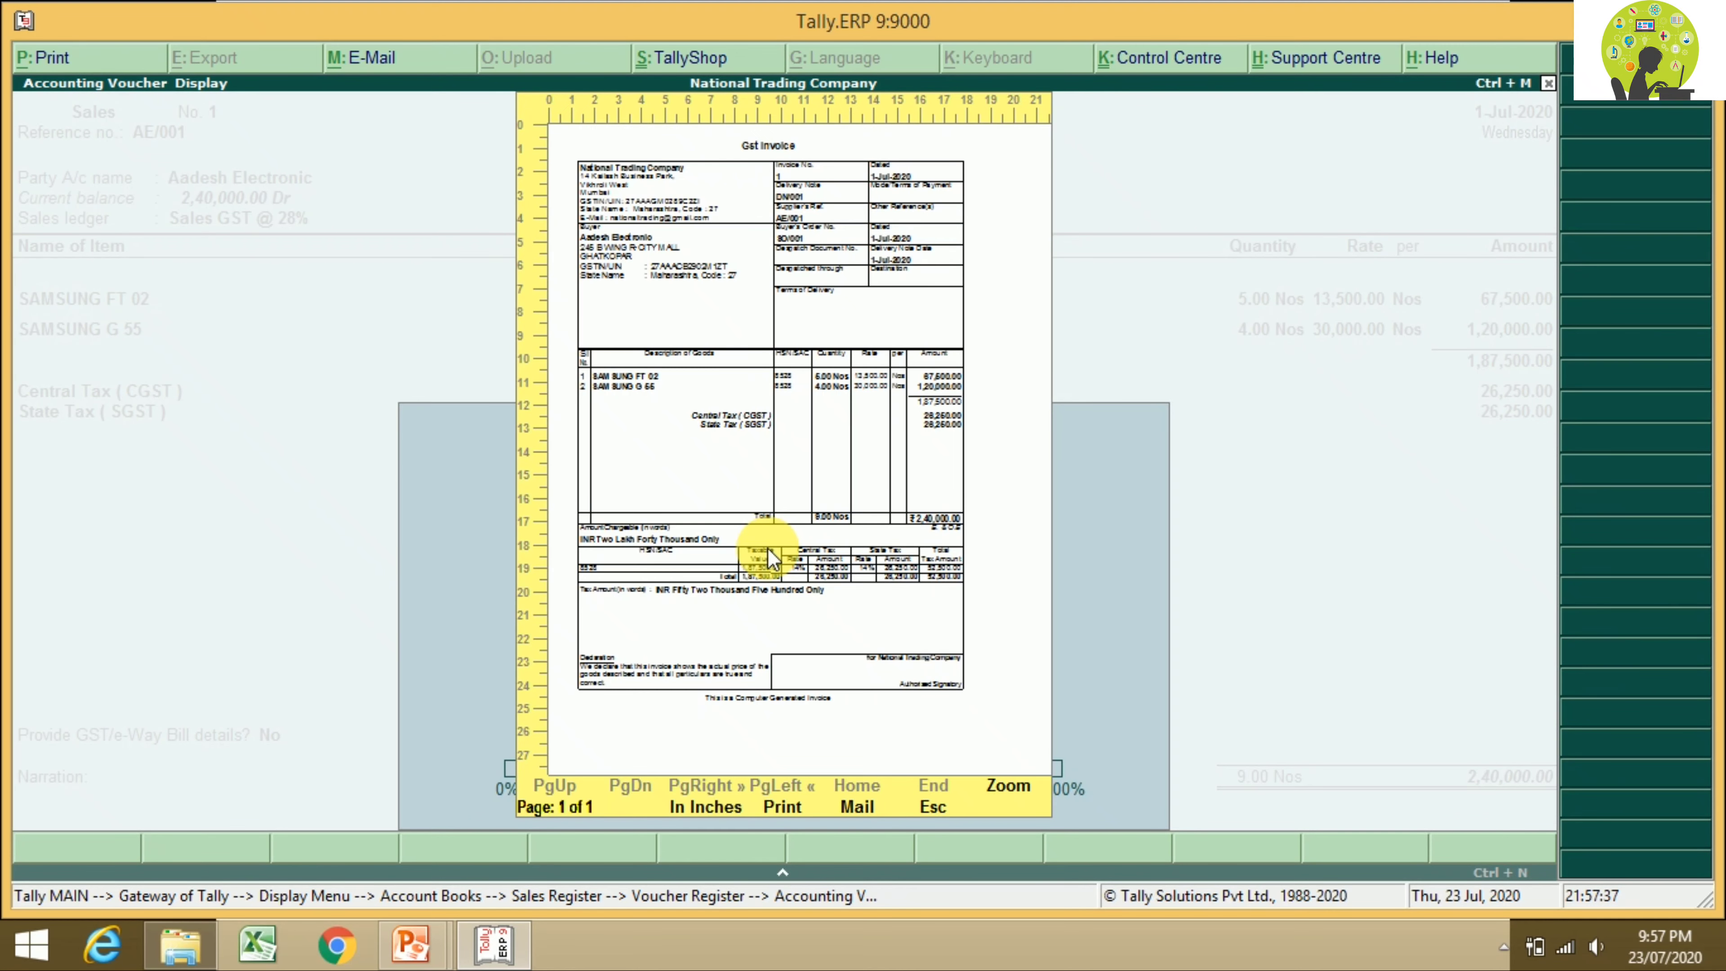
key("alt+z")
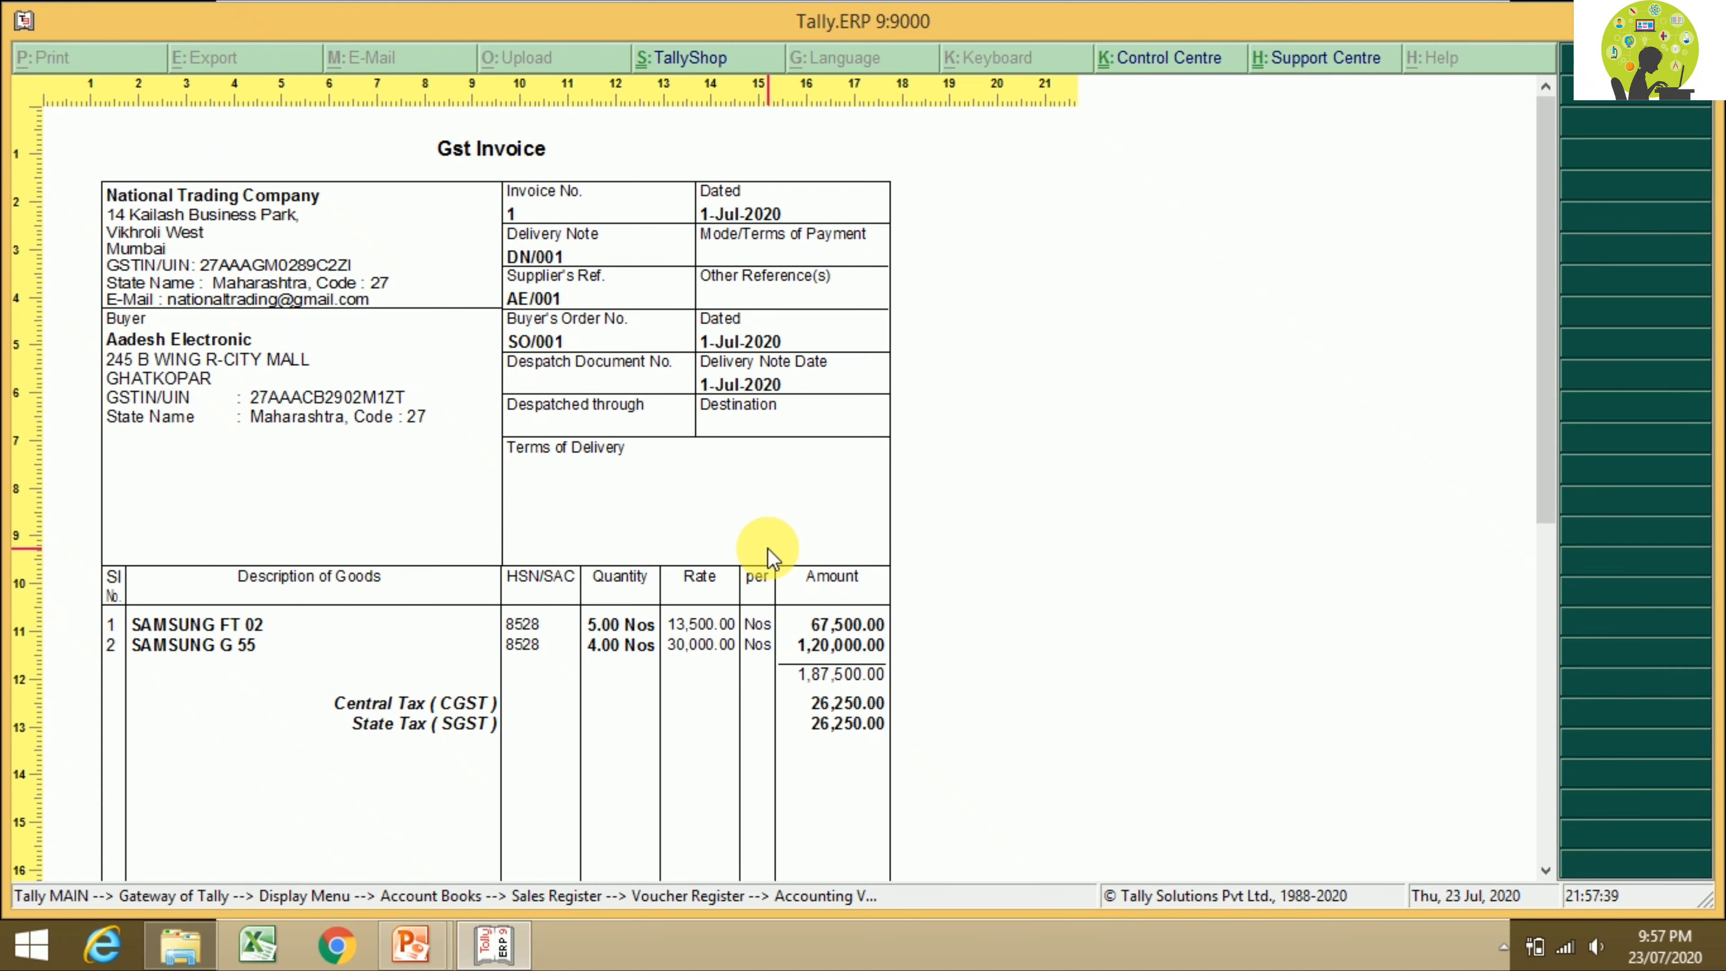